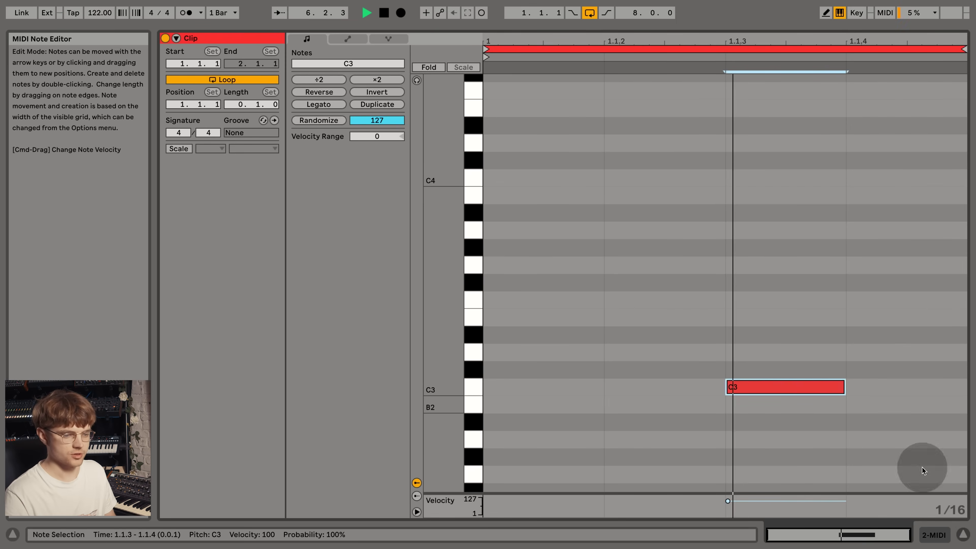
- Load Perc Castanets B.wav onto the 2 MIDI track and lower that track's volume to -4.0 dB
{"action": "left_click", "coordinate": [962, 534]}
{"action": "left_click", "coordinate": [297, 192]}
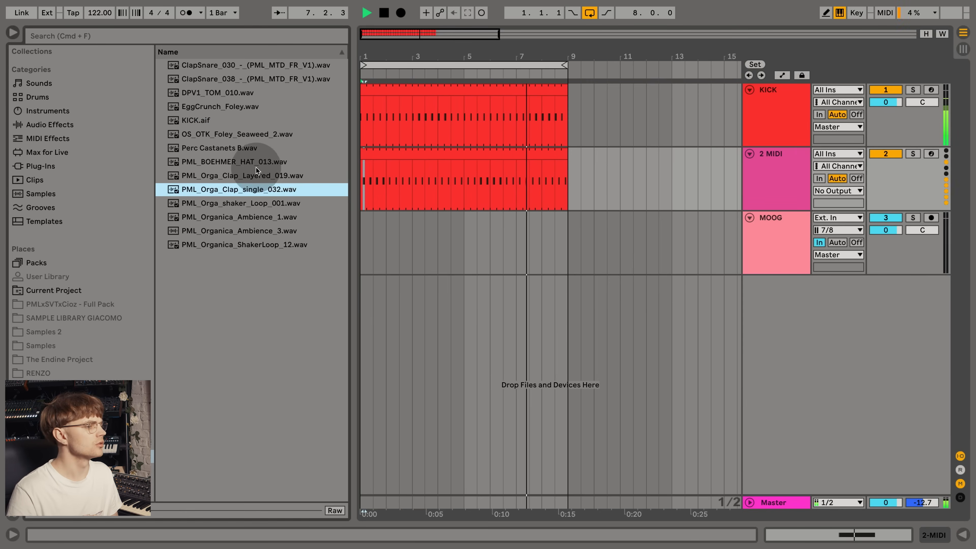
{"action": "left_click", "coordinate": [242, 149]}
{"action": "left_click_drag", "start_coordinate": [239, 150], "coordinate": [505, 154]}
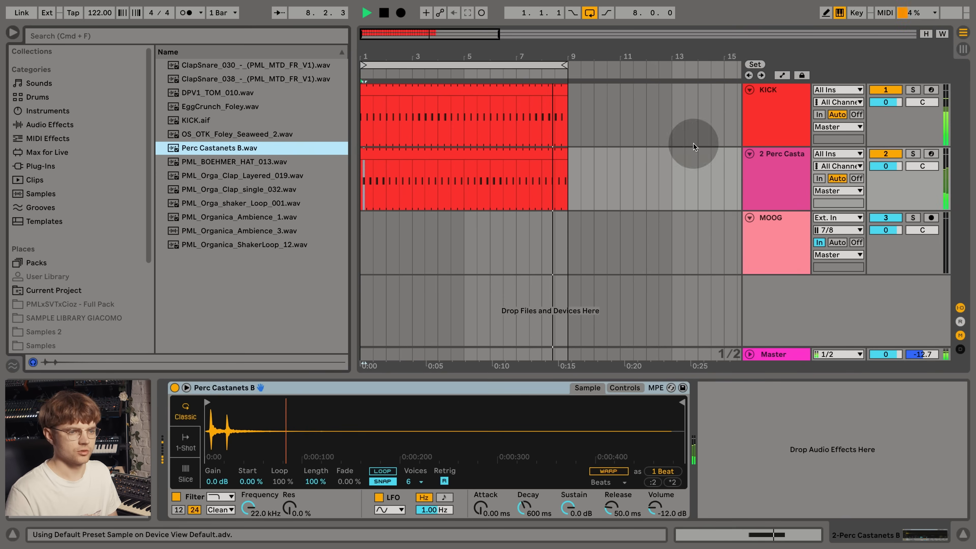
{"action": "left_click_drag", "start_coordinate": [885, 166], "coordinate": [885, 179]}
- Duplicate the castanets track, double the copied clip's loop to two beats and place a single C3 note on beat 1.2
{"action": "left_click", "coordinate": [791, 178]}
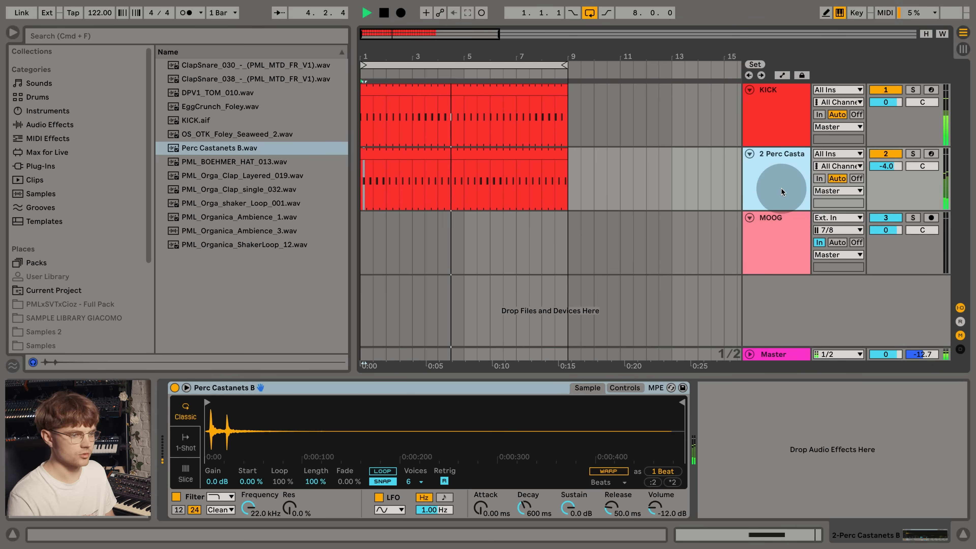
{"action": "key", "text": "super+d"}
{"action": "double_click", "coordinate": [553, 214]}
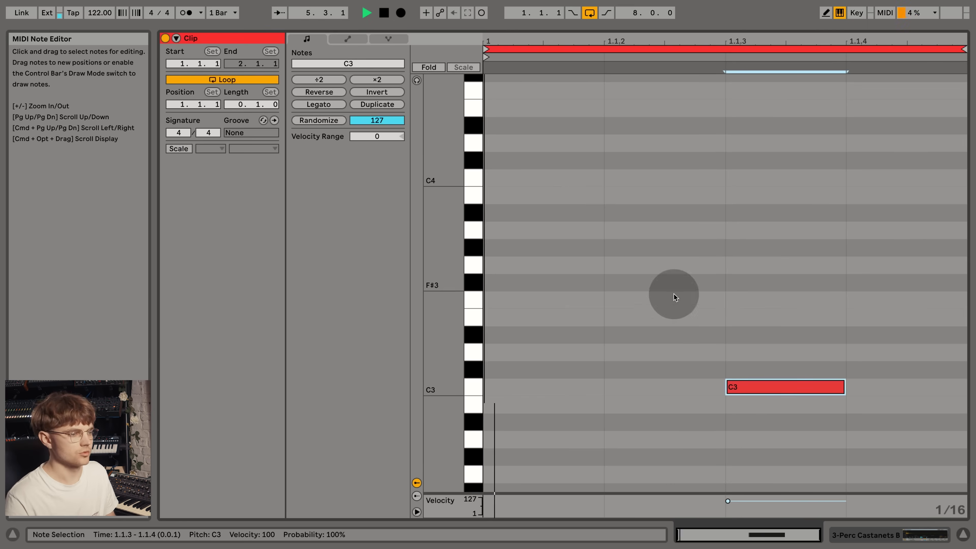
{"action": "left_click", "coordinate": [377, 104]}
{"action": "left_click_drag", "start_coordinate": [665, 398], "coordinate": [753, 393]}
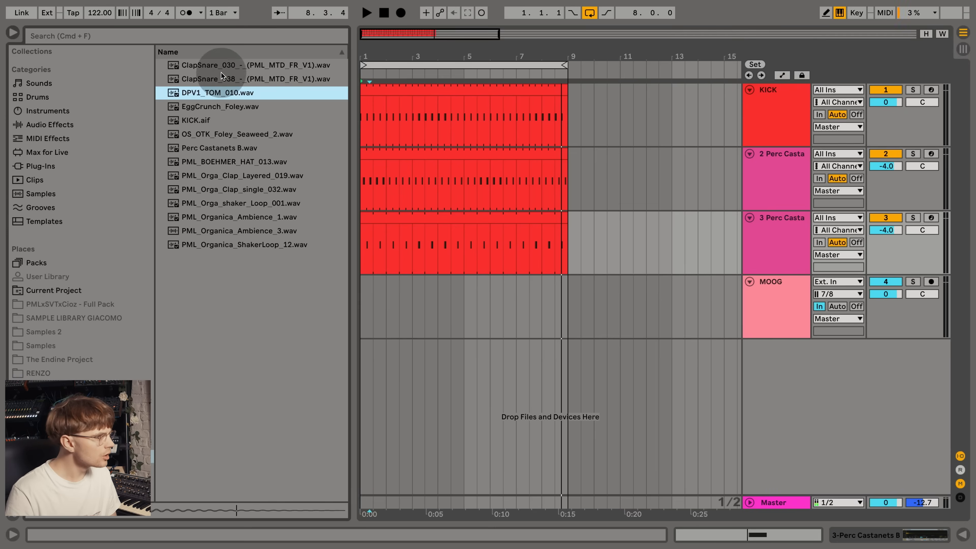
- Audition samples and load PML_Orga_Clap_single_032.wav into the duplicated third track, with the arrangement playing from the start
{"action": "left_click", "coordinate": [221, 70]}
{"action": "left_click", "coordinate": [224, 79]}
{"action": "left_click", "coordinate": [261, 188]}
{"action": "key", "text": "Down"}
{"action": "double_click", "coordinate": [252, 193]}
{"action": "key", "text": "space"}
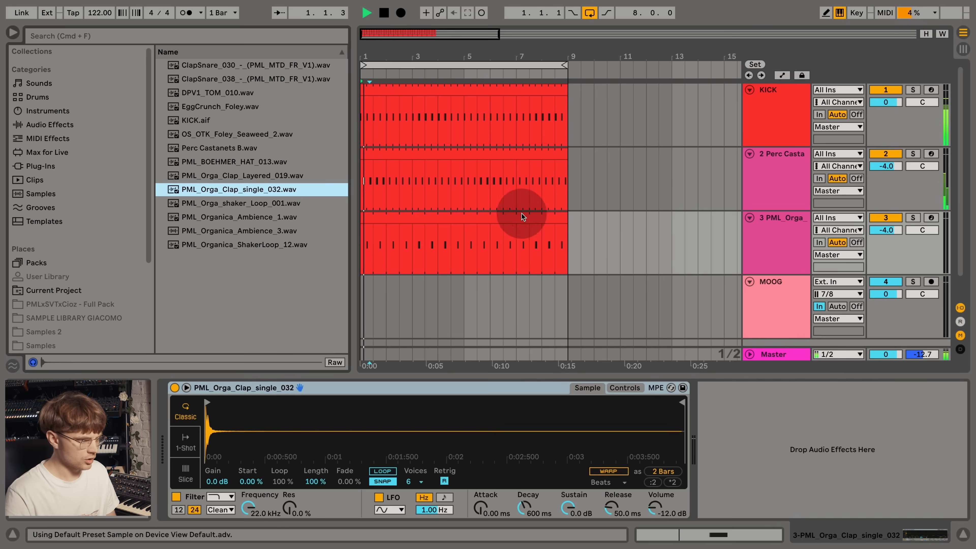
- Set the clap sampler's sustain to -inf dB and the clap track's volume to -9.0 dB
{"action": "left_click_drag", "start_coordinate": [579, 518], "coordinate": [579, 532]}
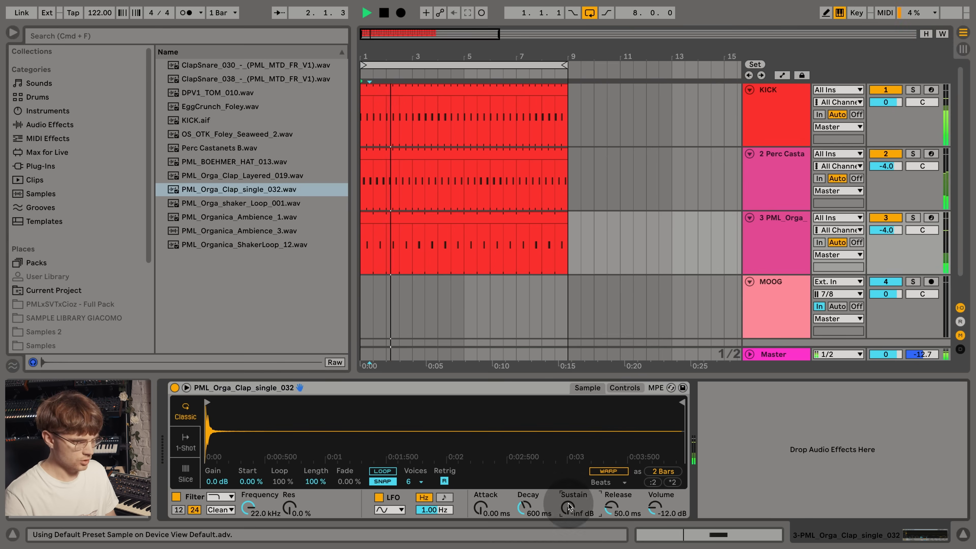
{"action": "left_click_drag", "start_coordinate": [885, 230], "coordinate": [885, 242]}
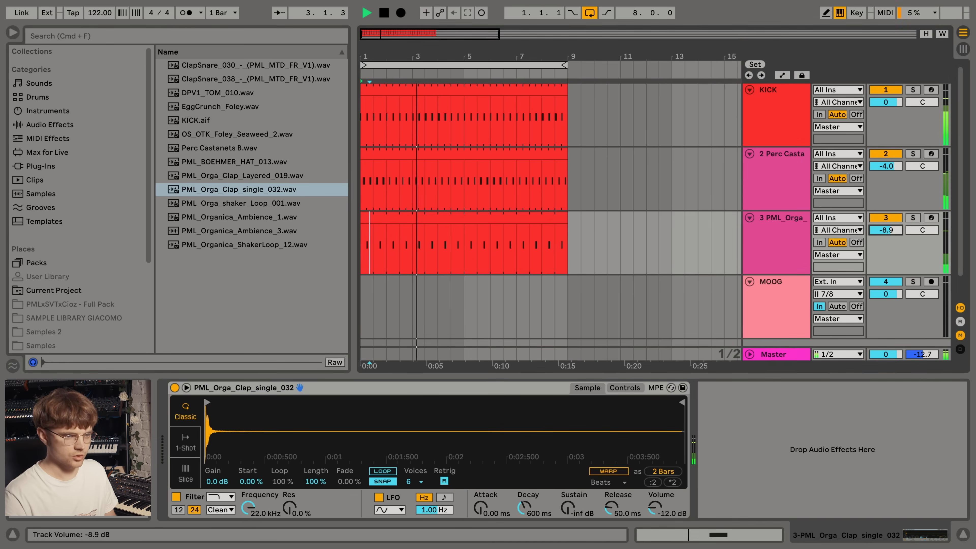
{"action": "left_click", "coordinate": [786, 256]}
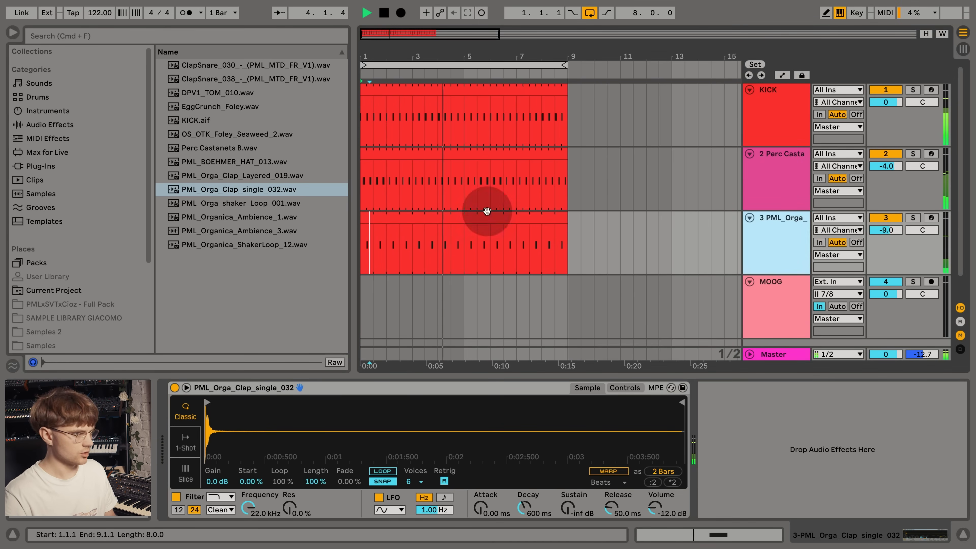
- Audition the ambience samples, place PML_Organica_Ambience_3.wav at bar 1 on a new audio track and set its volume to -19.4 dB
{"action": "left_click", "coordinate": [303, 203]}
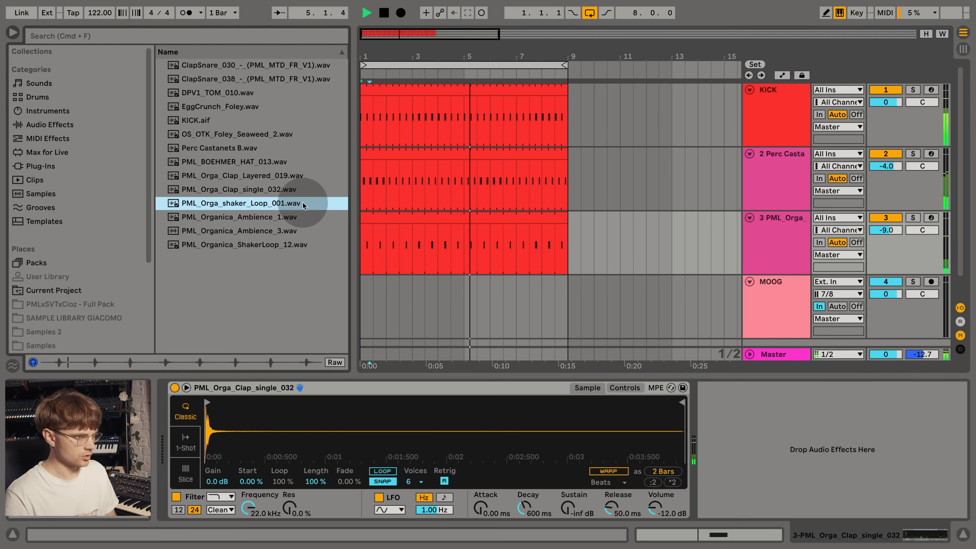
{"action": "left_click", "coordinate": [260, 222]}
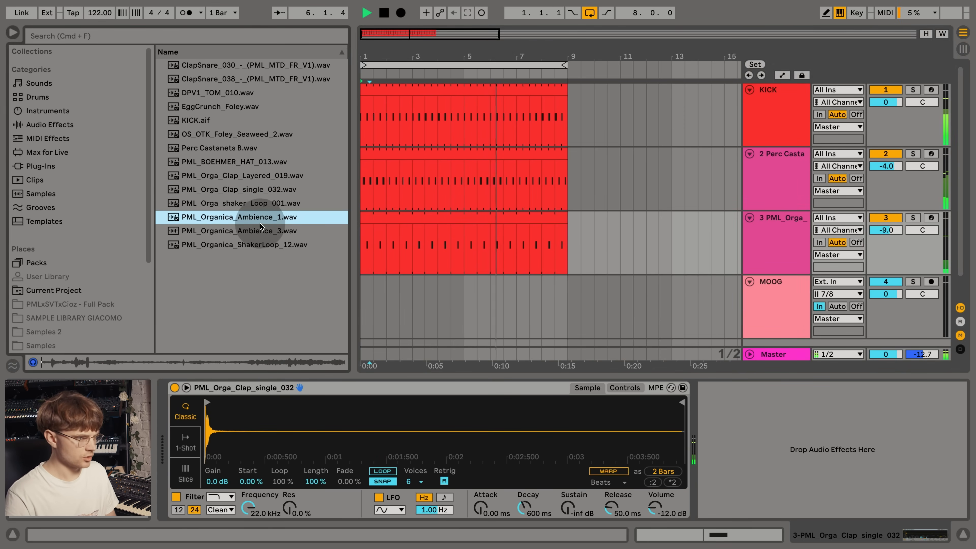
{"action": "left_click", "coordinate": [266, 234]}
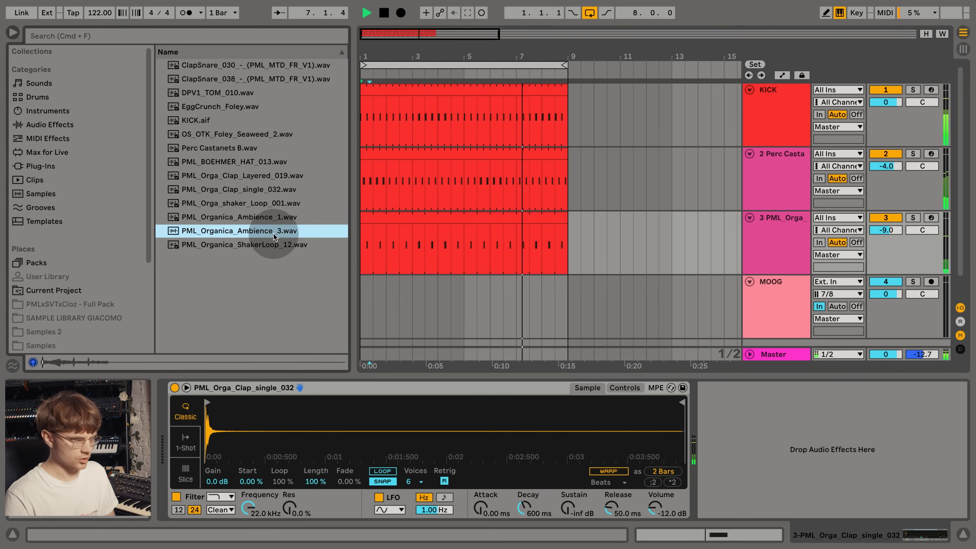
{"action": "left_click", "coordinate": [750, 236]}
{"action": "key", "text": "super+t"}
{"action": "left_click_drag", "start_coordinate": [338, 231], "coordinate": [433, 287]}
{"action": "left_click_drag", "start_coordinate": [363, 292], "coordinate": [363, 292]}
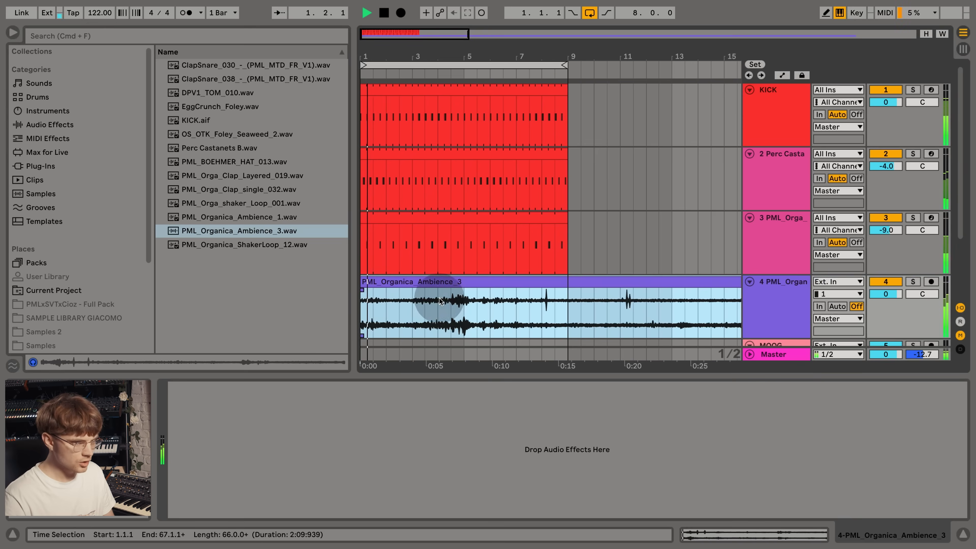
{"action": "left_click_drag", "start_coordinate": [886, 294], "coordinate": [886, 308]}
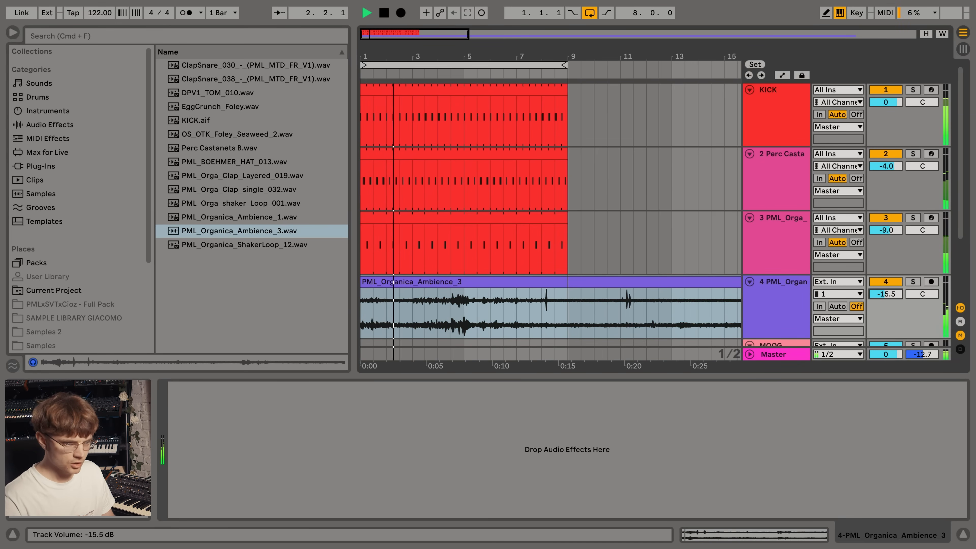
{"action": "left_click_drag", "start_coordinate": [567, 54], "coordinate": [568, 11]}
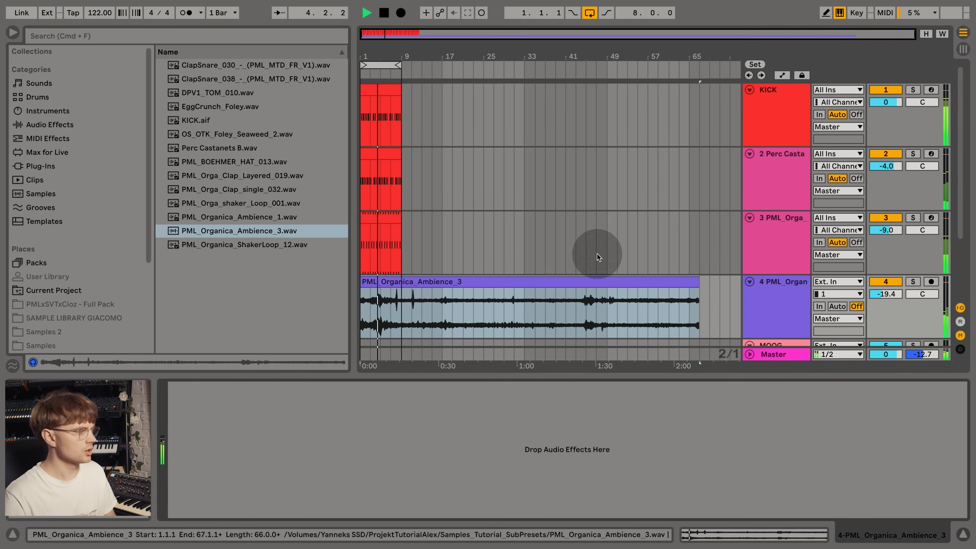
- Add an EQ Eight to the ambience track and adjust the low-frequency filter on band 1
{"action": "left_click", "coordinate": [33, 125]}
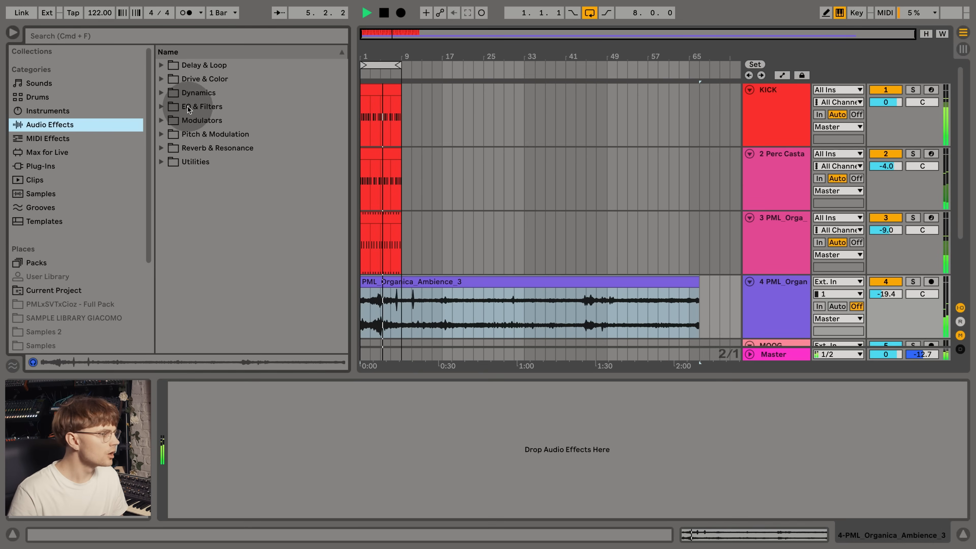
{"action": "left_click", "coordinate": [159, 108]}
{"action": "double_click", "coordinate": [193, 148]}
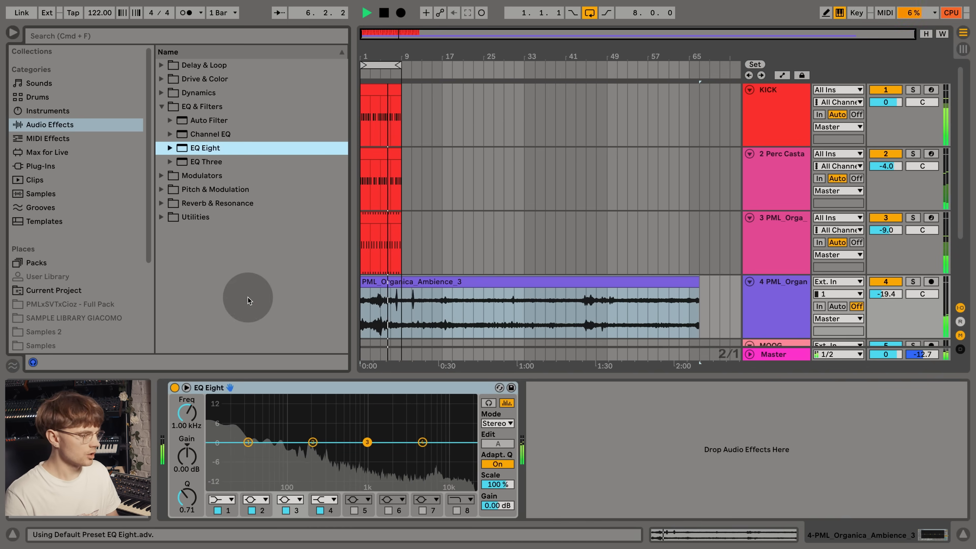
{"action": "left_click_drag", "start_coordinate": [248, 442], "coordinate": [269, 446]}
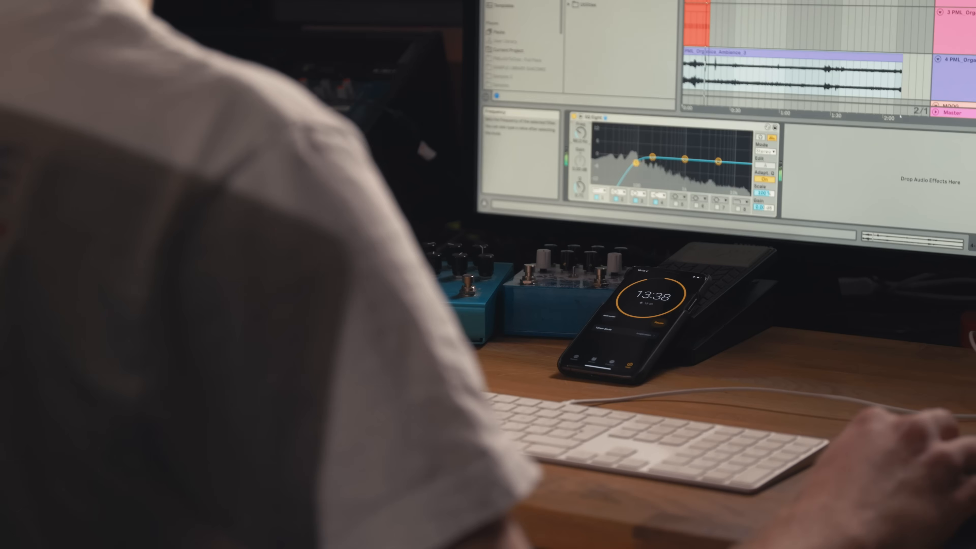
- Collapse the clap track, insert a MIDI track below it and copy the clap's MIDI clip onto the new track
{"action": "left_click_drag", "start_coordinate": [636, 163], "coordinate": [642, 182]}
{"action": "left_click", "coordinate": [756, 219]}
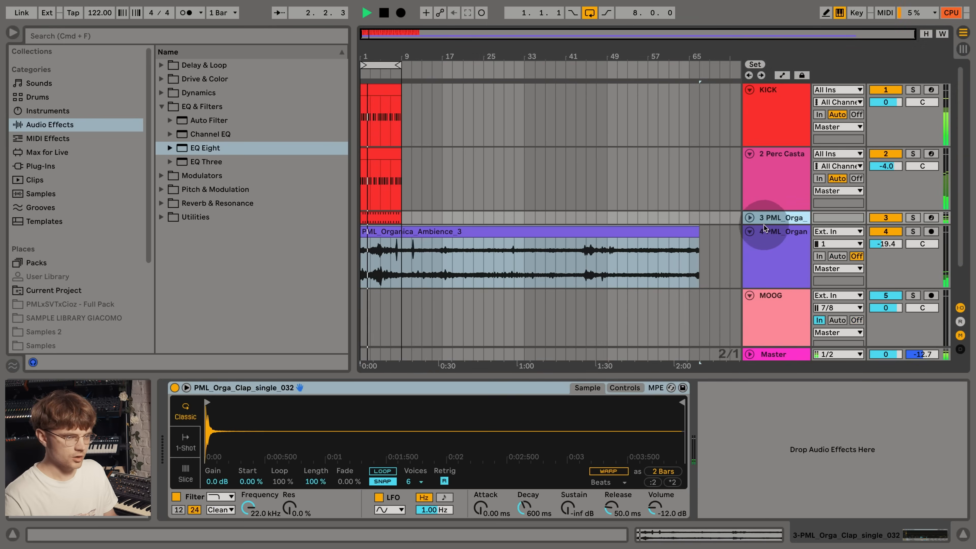
{"action": "left_click", "coordinate": [759, 201]}
{"action": "left_click", "coordinate": [761, 218]}
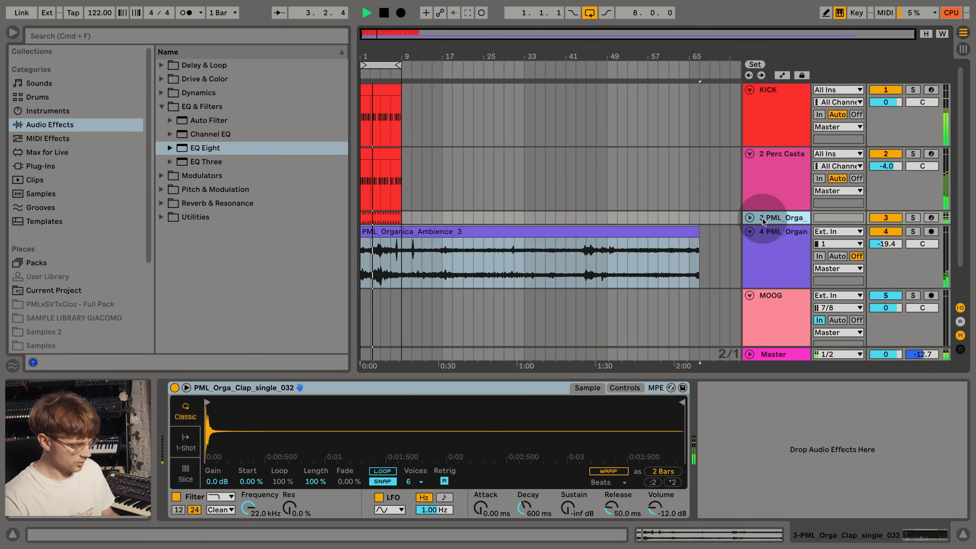
{"action": "key", "text": "super+shift+t"}
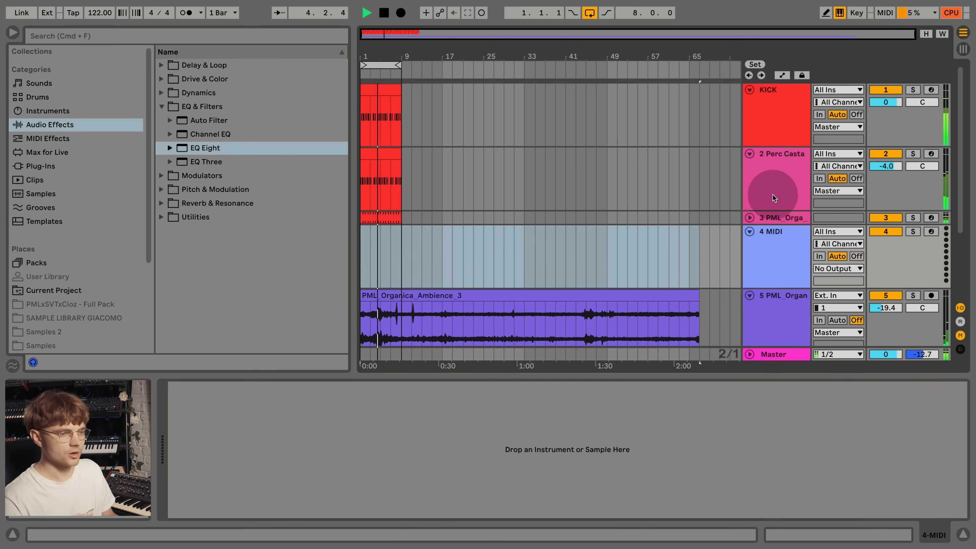
{"action": "left_click", "coordinate": [389, 219]}
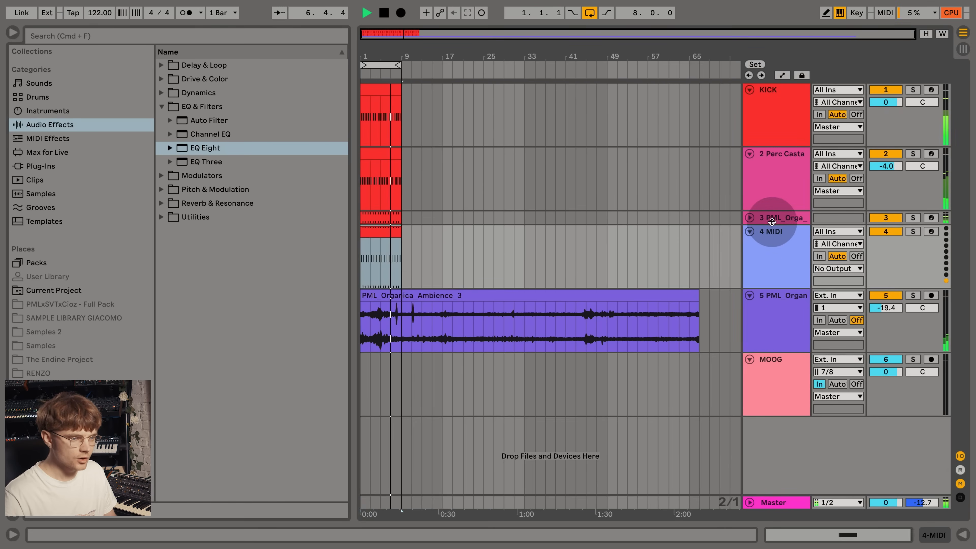
- Audition clap samples and load ClapSnare_030_-_(PML_MTD_FR_V1).wav onto the 4 MIDI track
{"action": "left_click", "coordinate": [767, 248]}
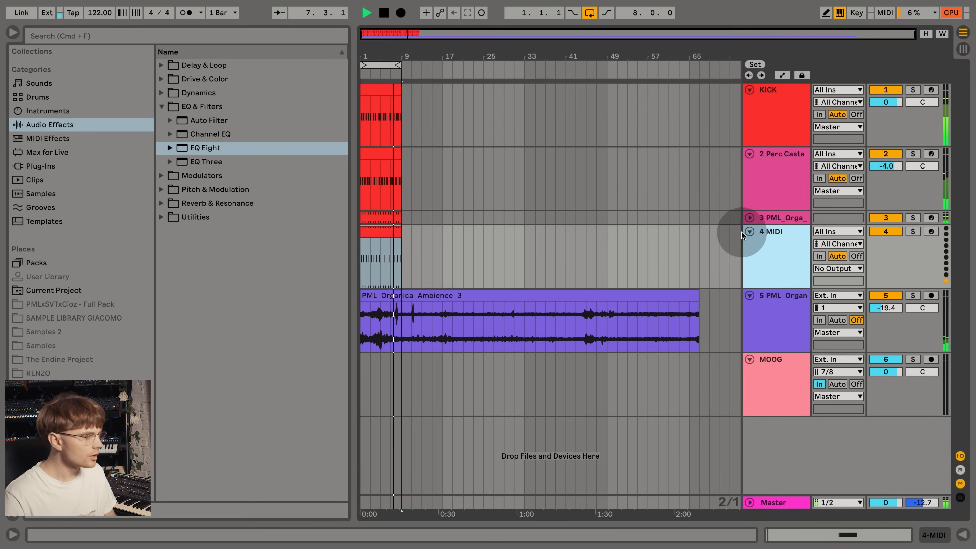
{"action": "left_click", "coordinate": [98, 456]}
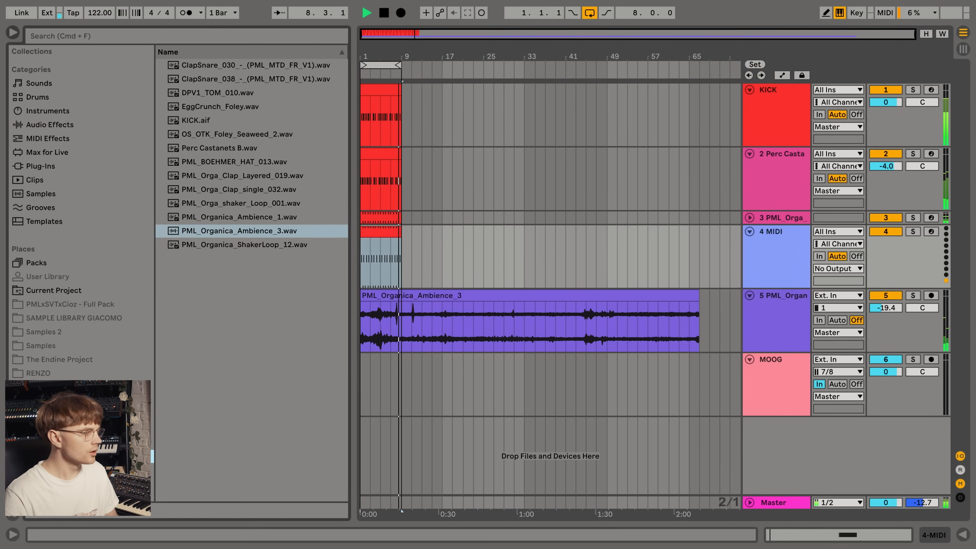
{"action": "left_click", "coordinate": [254, 189]}
{"action": "left_click", "coordinate": [251, 177]}
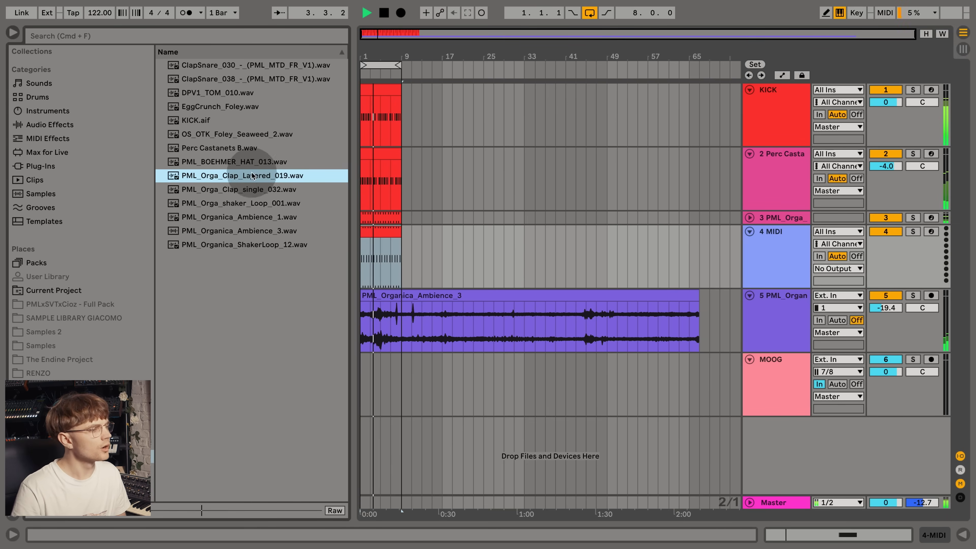
{"action": "left_click", "coordinate": [232, 66]}
{"action": "double_click", "coordinate": [231, 67]}
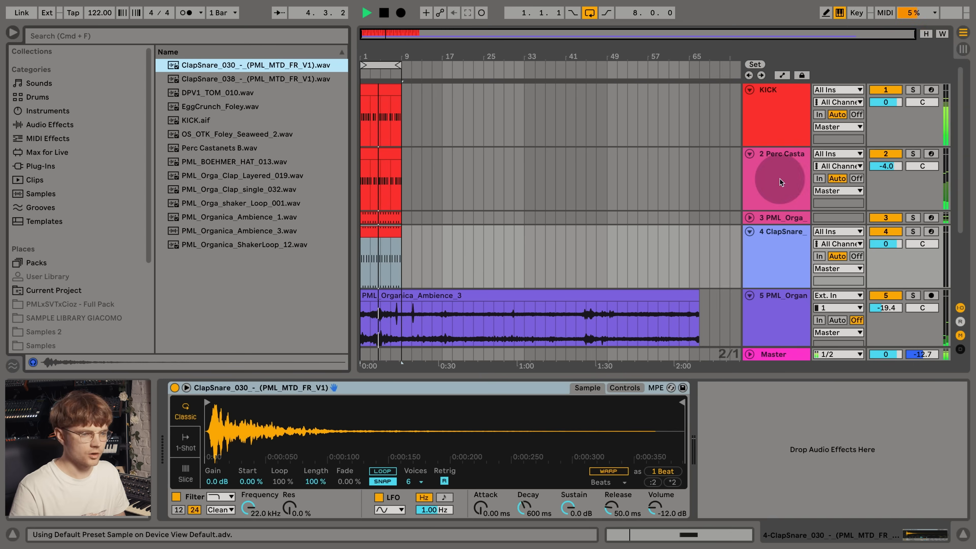
- Set the ClapSnare track's volume to -15.6 dB and switch its sampler to 1-Shot playback
{"action": "left_click_drag", "start_coordinate": [884, 246], "coordinate": [884, 269]}
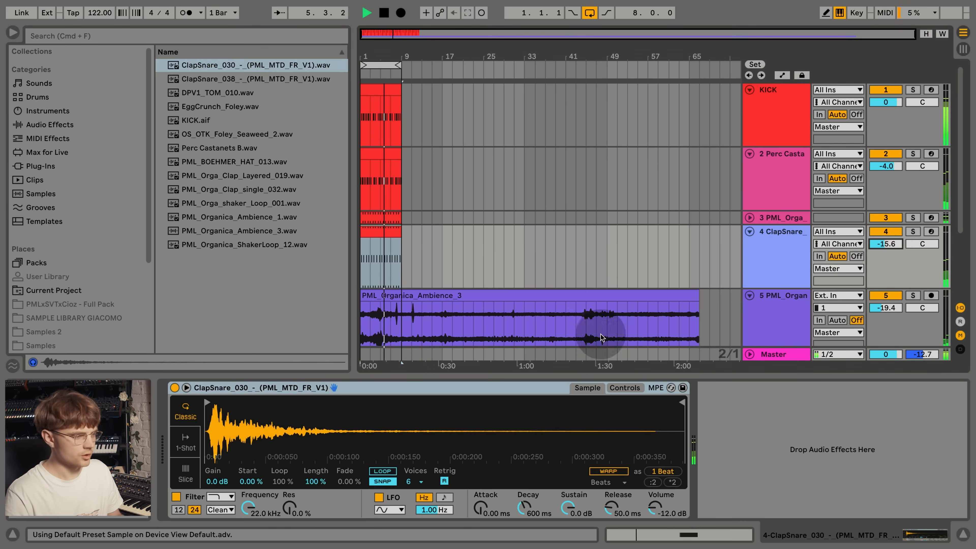
{"action": "left_click", "coordinate": [197, 448]}
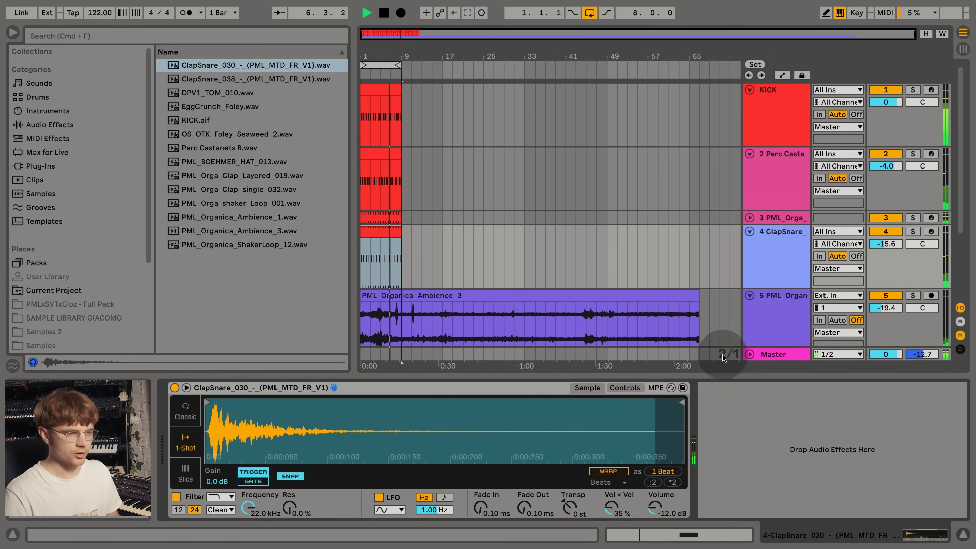
- Collapse the ClapSnare track, expand the clap track above it and slightly lower the ambience track's volume
{"action": "left_click", "coordinate": [750, 231]}
{"action": "left_click", "coordinate": [750, 218]}
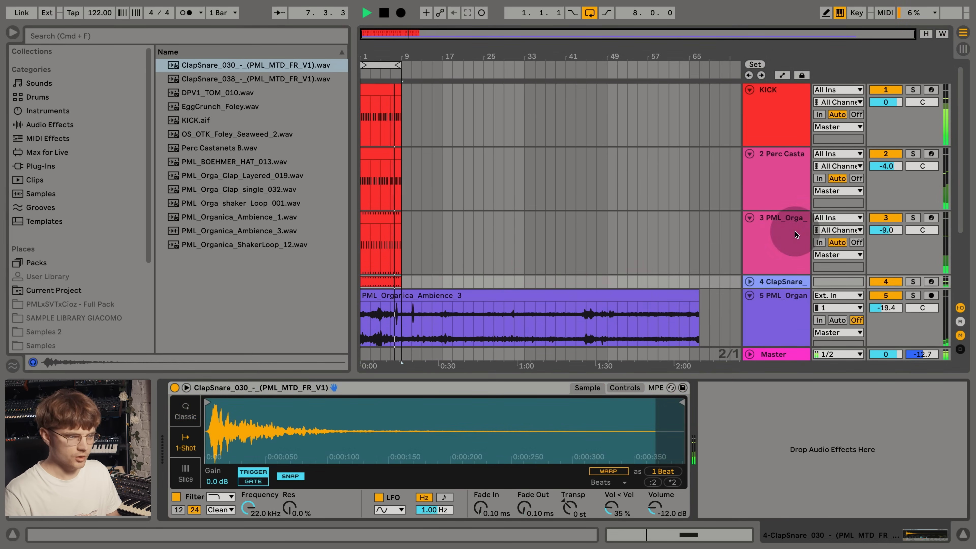
{"action": "left_click_drag", "start_coordinate": [885, 308], "coordinate": [886, 313]}
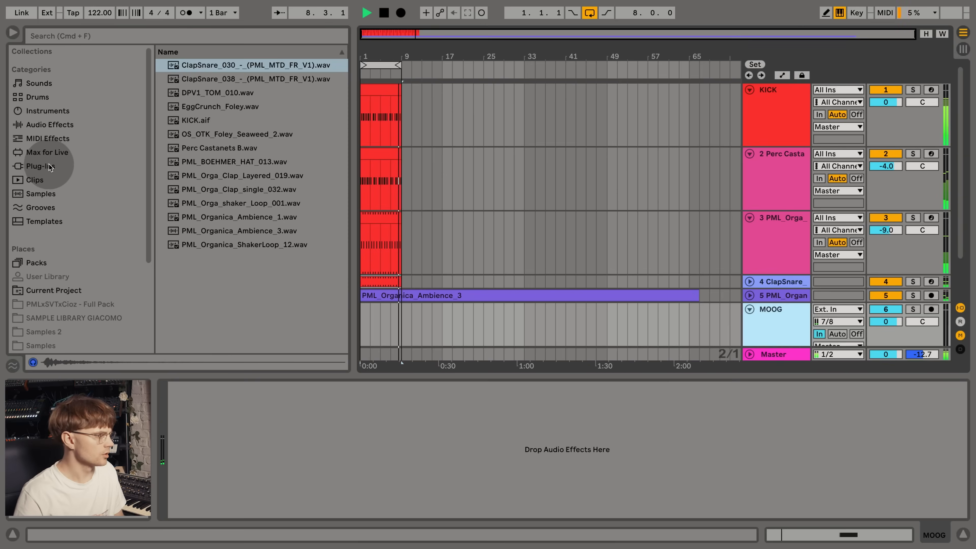
- Search the plug-ins for "val", load ValhallaDelay onto the MOOG track and close its plug-in window
{"action": "left_click", "coordinate": [499, 85]}
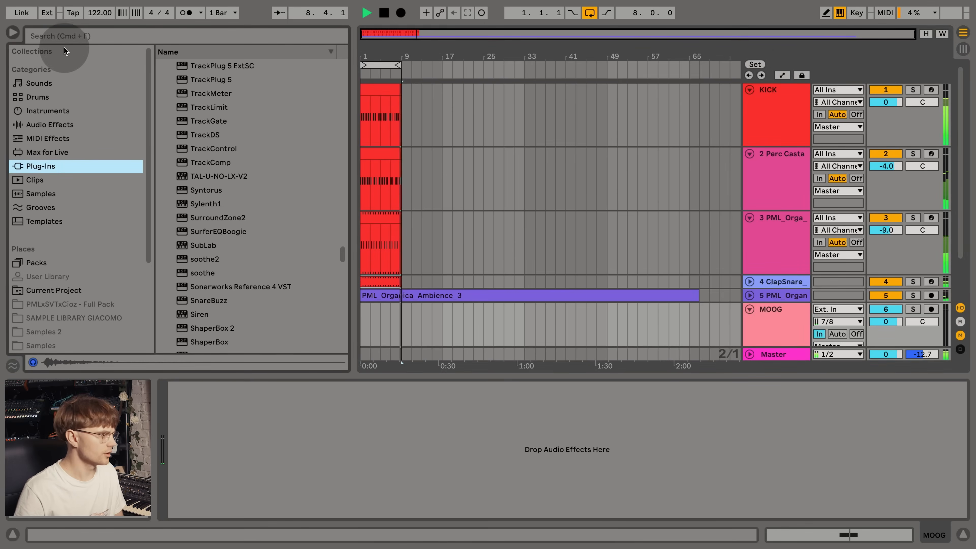
{"action": "left_click", "coordinate": [138, 37]}
{"action": "type", "text": "val"}
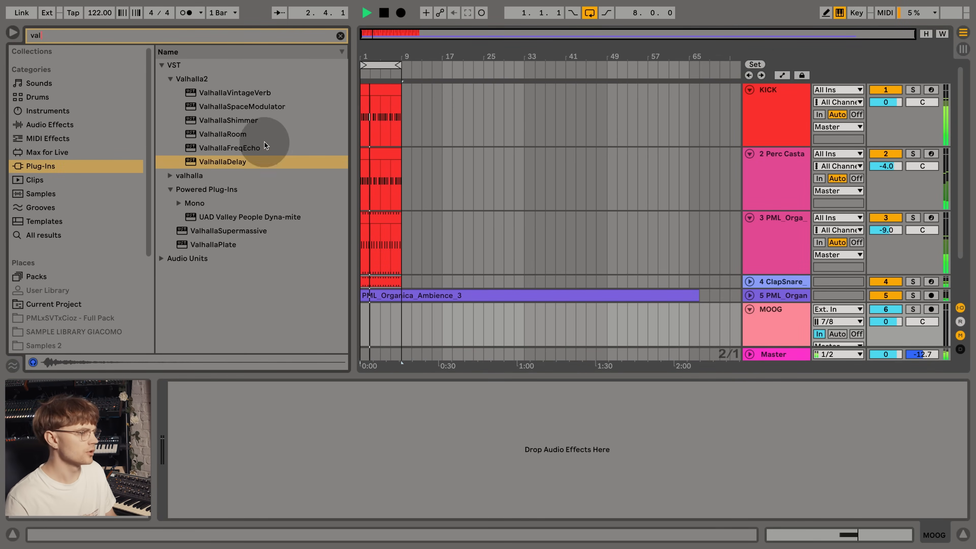
{"action": "double_click", "coordinate": [233, 162]}
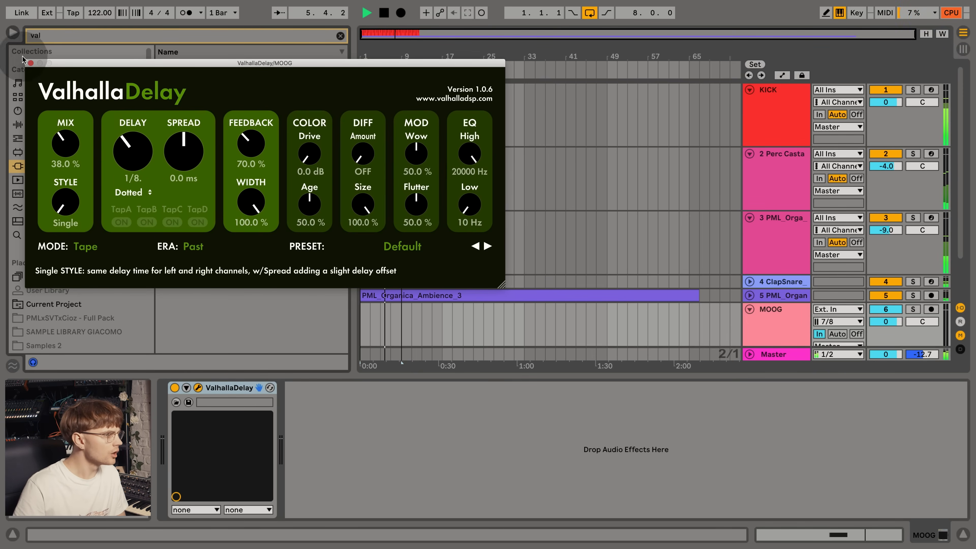
{"action": "left_click", "coordinate": [31, 63]}
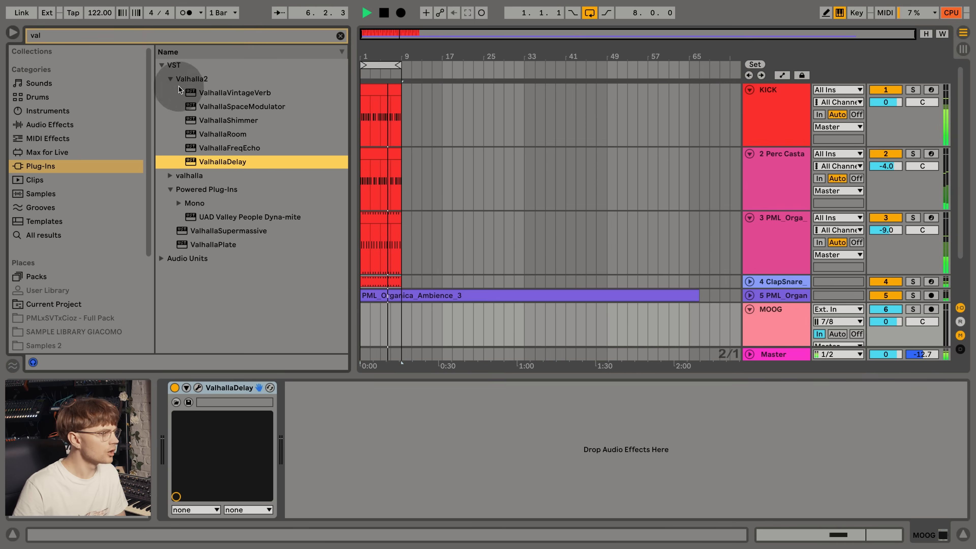
- Add ValhallaVintageVerb after the delay on the MOOG track and set its decay to 6.82 s and mix to 12.0 %
{"action": "double_click", "coordinate": [245, 93]}
{"action": "left_click_drag", "start_coordinate": [184, 182], "coordinate": [157, 165]}
{"action": "left_click_drag", "start_coordinate": [62, 150], "coordinate": [86, 233]}
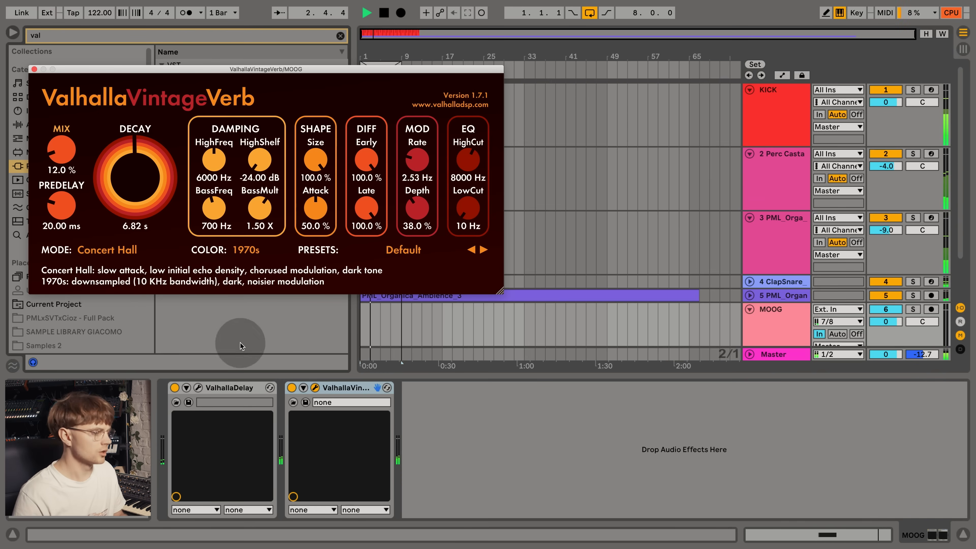
- Open the ValhallaDelay window on the MOOG track and stop playback
{"action": "left_click", "coordinate": [198, 387]}
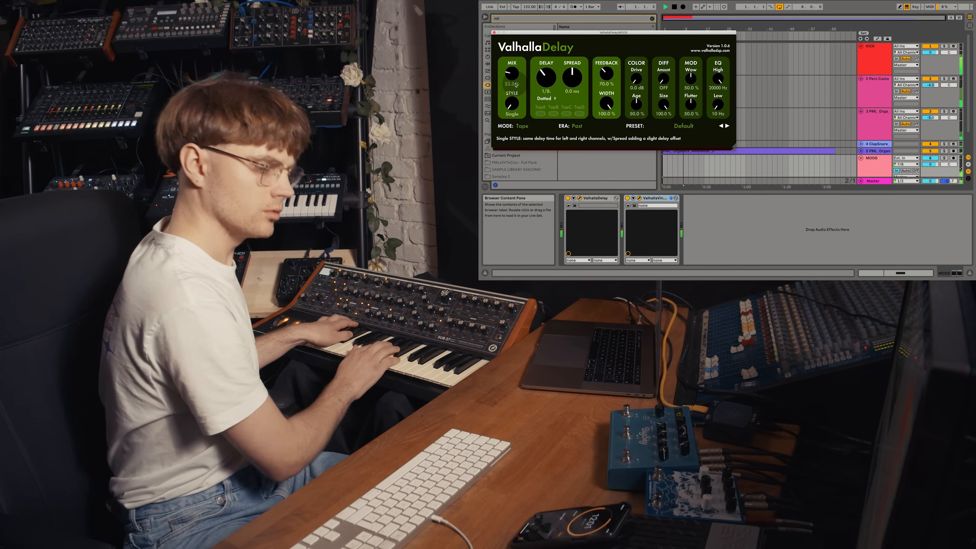
{"action": "key", "text": "space"}
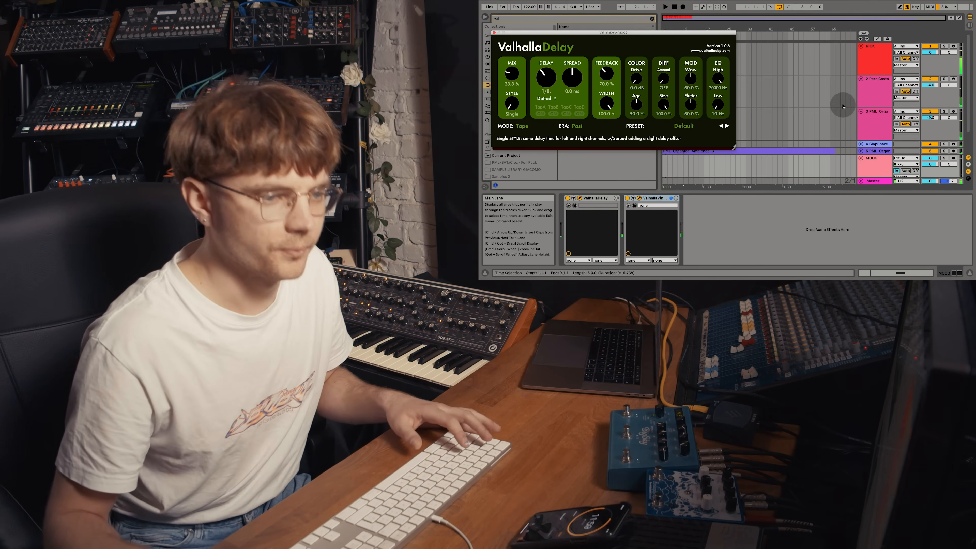
- Insert a MIDI track below the MOOG track, arm it and start recording the synth part
{"action": "scroll", "coordinate": [842, 105], "scroll_direction": "down", "scroll_amount": 3}
{"action": "key", "text": "super+shift+t"}
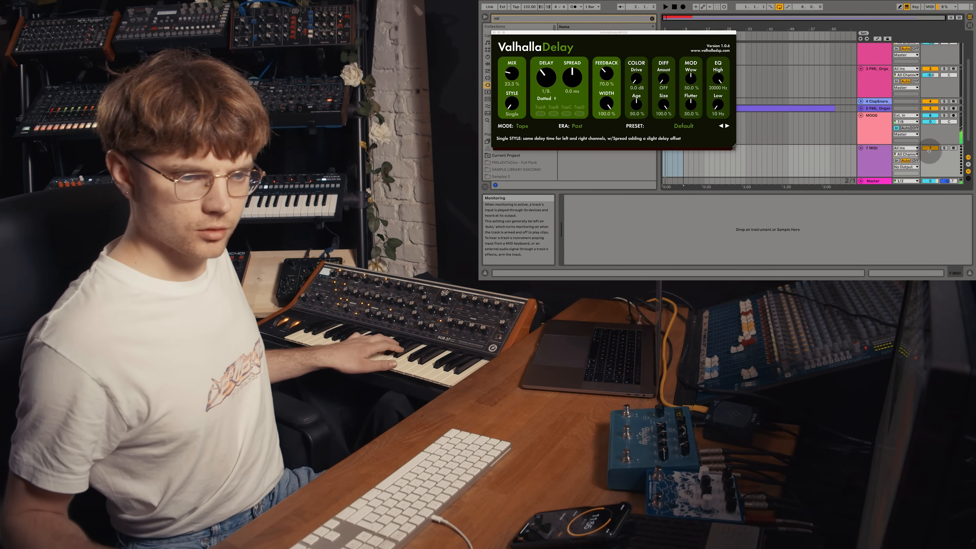
{"action": "left_click", "coordinate": [954, 148]}
{"action": "left_click", "coordinate": [675, 7]}
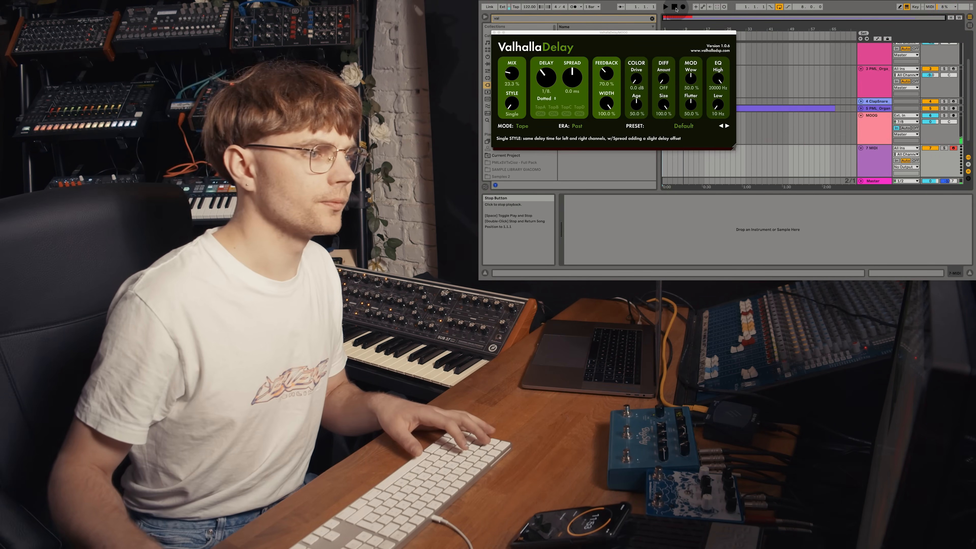
{"action": "left_click", "coordinate": [685, 8]}
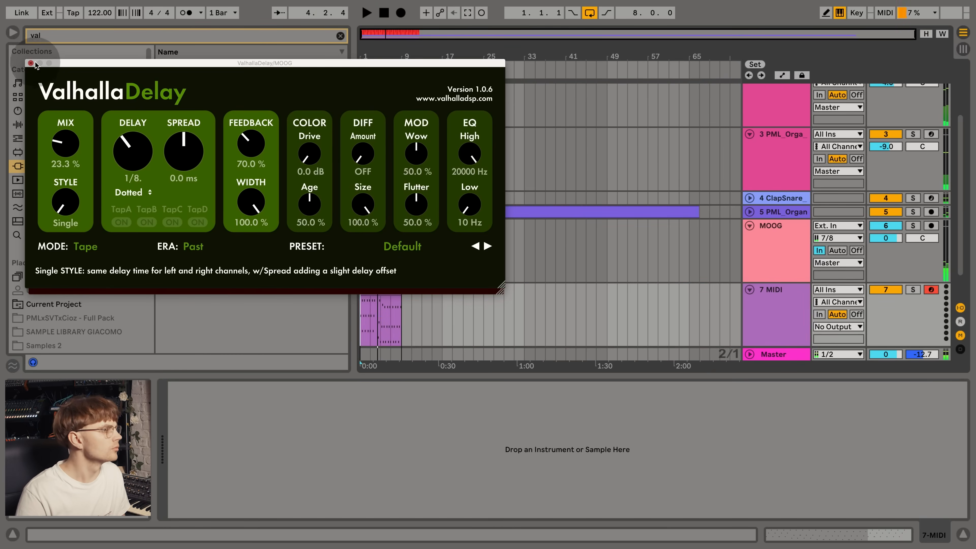
- Close the ValhallaVintageVerb window and hide the browser to enlarge the arrangement
{"action": "left_click", "coordinate": [30, 63]}
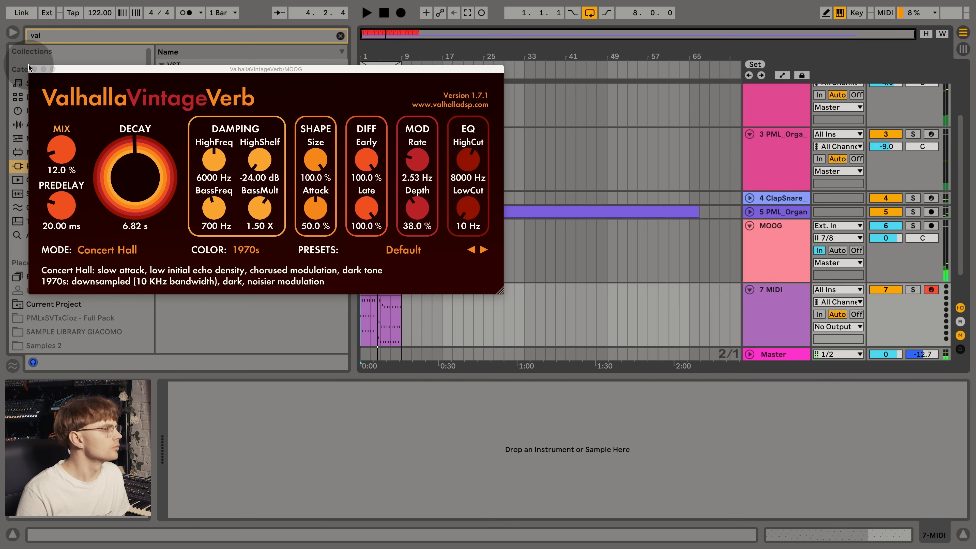
{"action": "left_click", "coordinate": [13, 34]}
{"action": "left_click", "coordinate": [34, 69]}
{"action": "left_click_drag", "start_coordinate": [38, 58], "coordinate": [35, 62]}
{"action": "key", "text": "space"}
- Set the new MIDI track's input to No Input and its output to E-MU Xmidi 2x2 (Midi Out 1), and start playback
{"action": "left_click", "coordinate": [830, 290]}
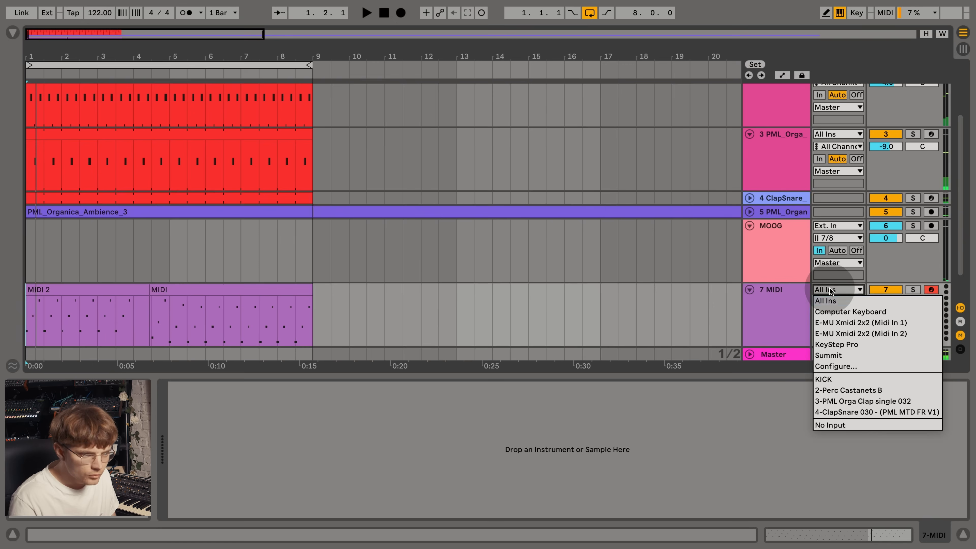
{"action": "left_click", "coordinate": [837, 426]}
{"action": "left_click", "coordinate": [838, 326]}
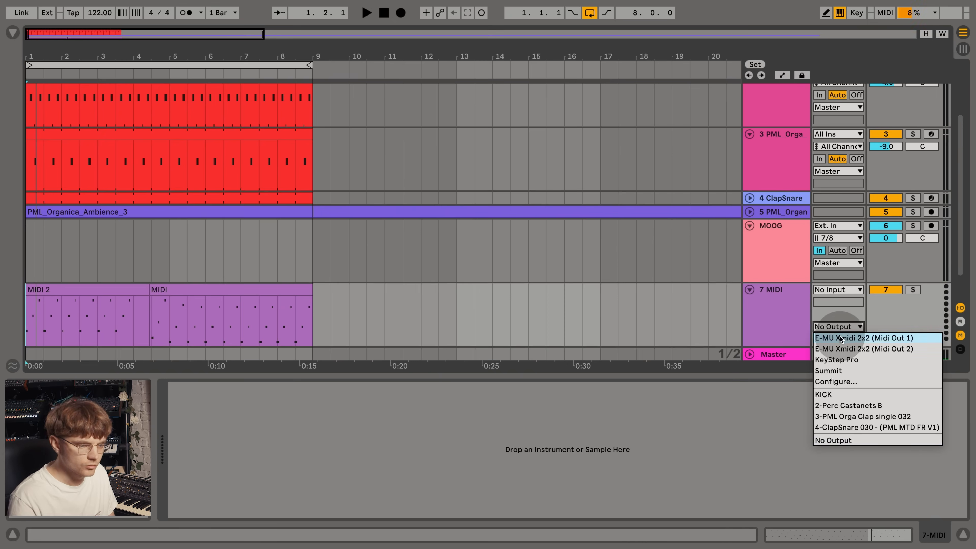
{"action": "left_click", "coordinate": [845, 338]}
{"action": "key", "text": "space"}
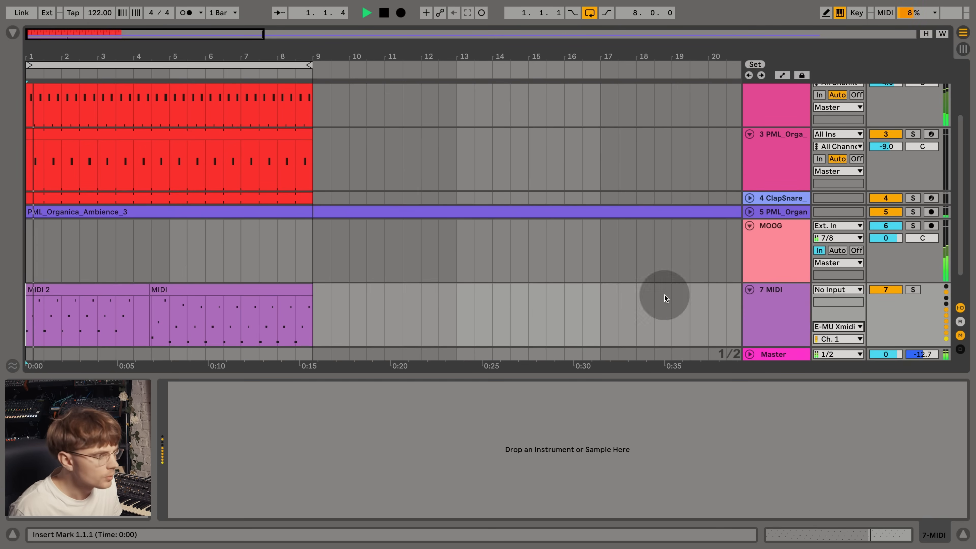
- Extend the second MIDI clip's start to 3.3.1 and duplicate the eight bars of MIDI clips
{"action": "left_click_drag", "start_coordinate": [113, 300], "coordinate": [116, 297]}
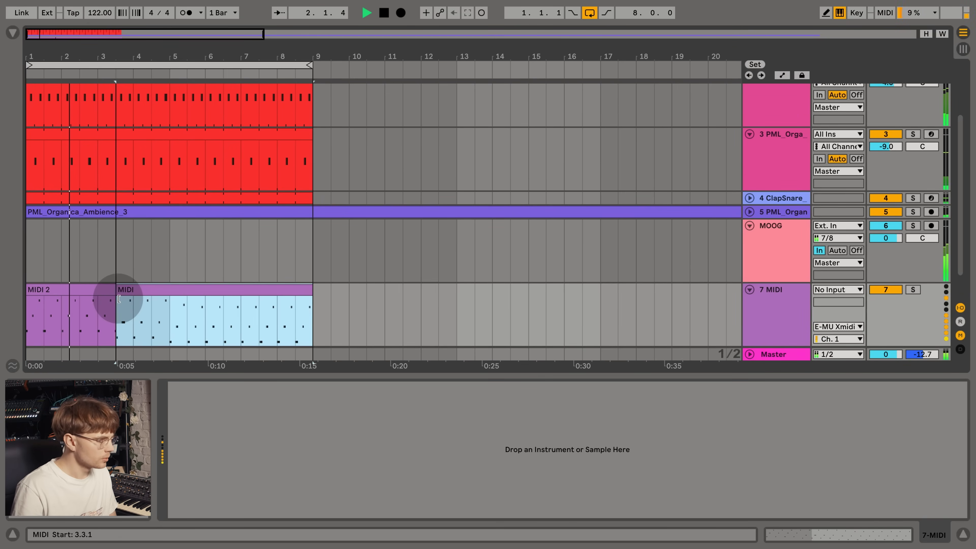
{"action": "left_click_drag", "start_coordinate": [306, 320], "coordinate": [5, 318]}
{"action": "key", "text": "super+d"}
- Consolidate the MIDI clips of the first eight bars into one clip and open it in the note editor
{"action": "left_click", "coordinate": [141, 288]}
{"action": "left_click", "coordinate": [85, 288], "text": "shift"}
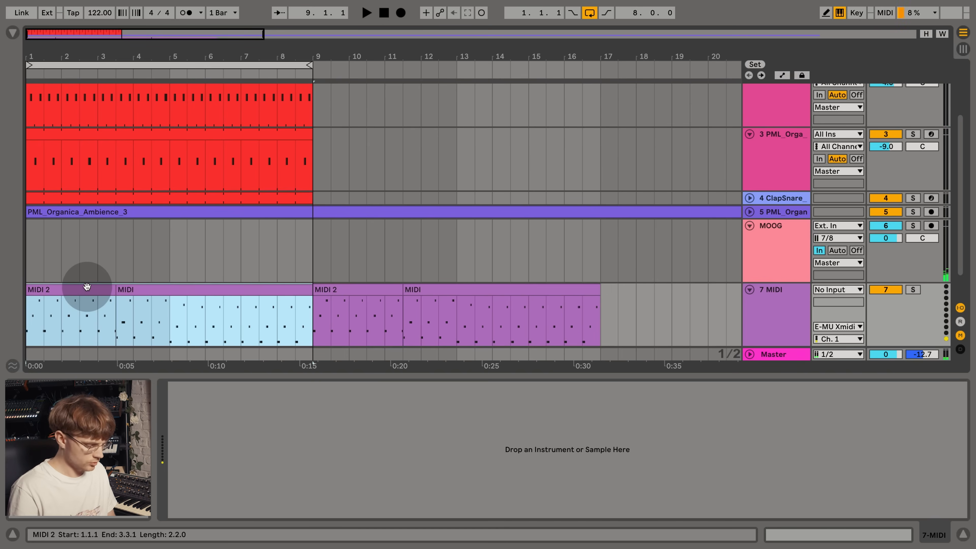
{"action": "key", "text": "super+comma"}
{"action": "key", "text": "Escape"}
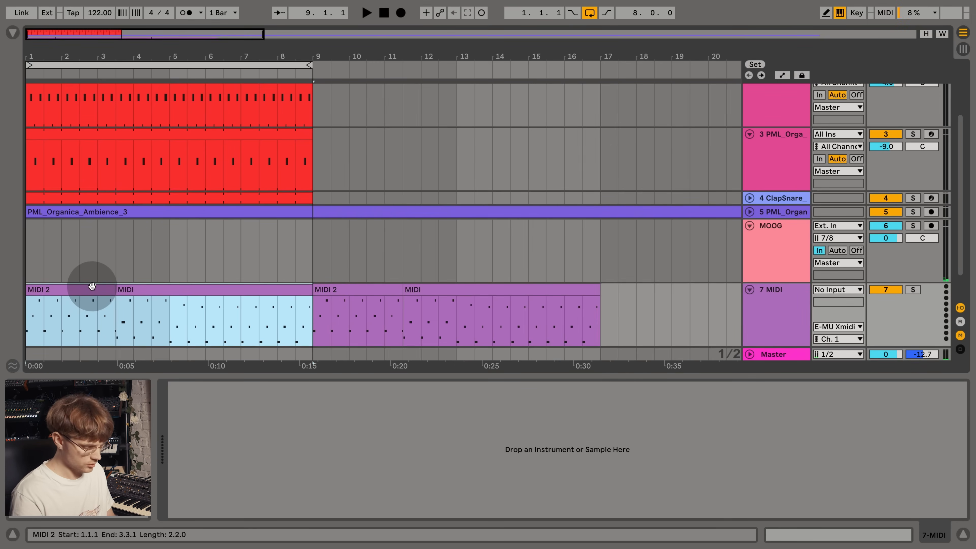
{"action": "double_click", "coordinate": [85, 288]}
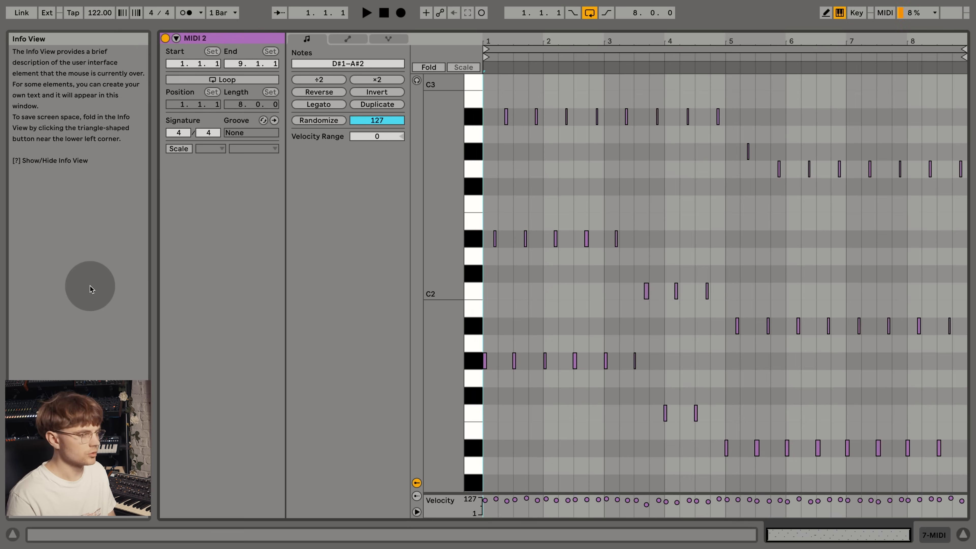
- Loop the clip's first bar with a length of 1.0.0, select all its notes and close the clip editor
{"action": "key", "text": "space"}
{"action": "left_click_drag", "start_coordinate": [542, 170], "coordinate": [463, 182]}
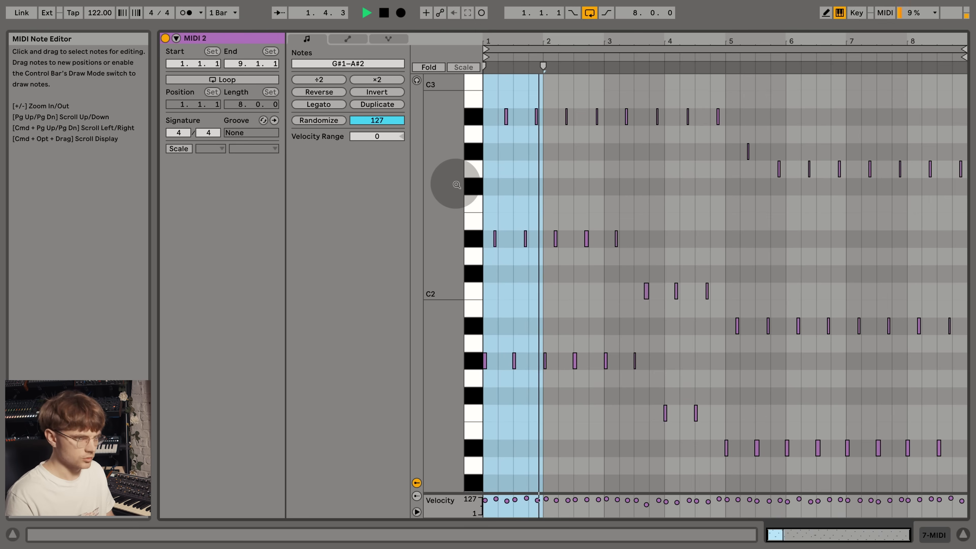
{"action": "key", "text": "super+l"}
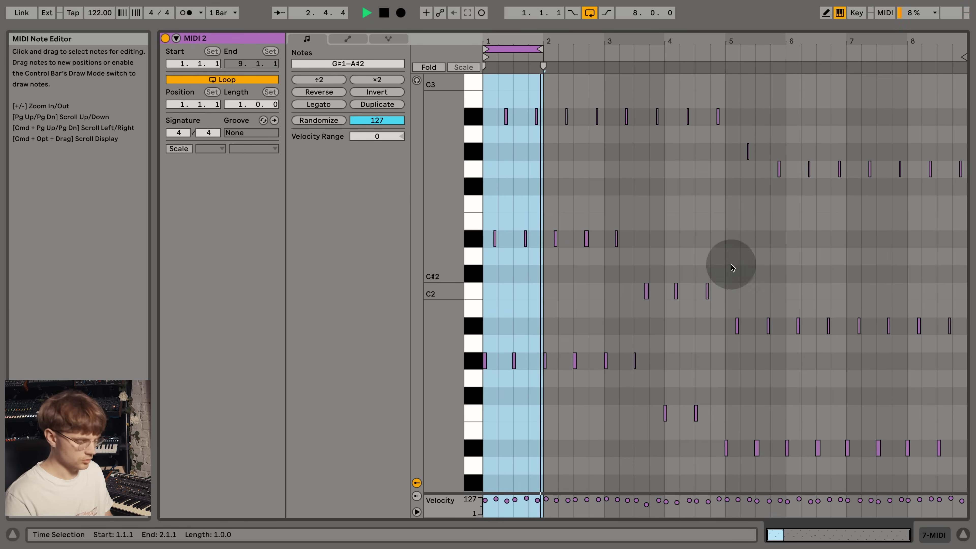
{"action": "left_click", "coordinate": [739, 251]}
{"action": "key", "text": "super+a"}
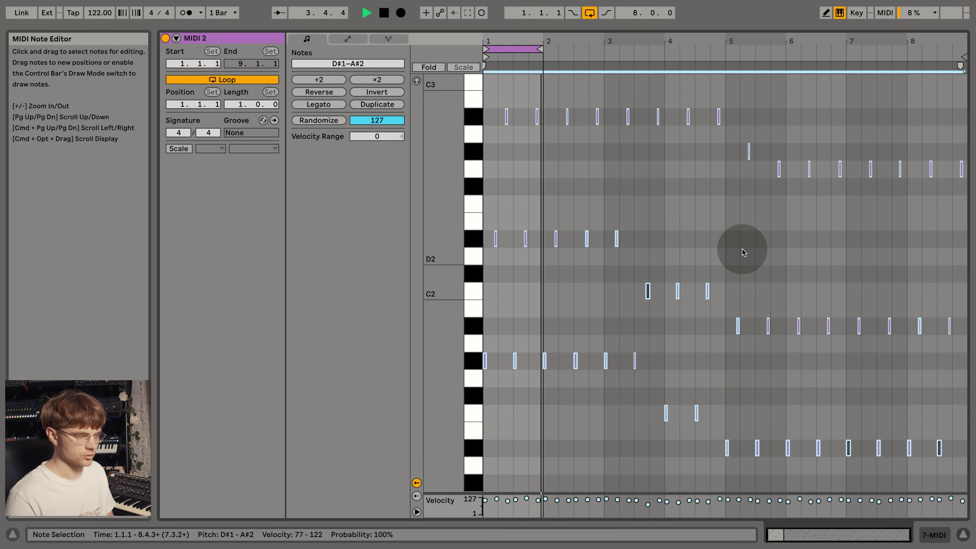
{"action": "left_click", "coordinate": [962, 534]}
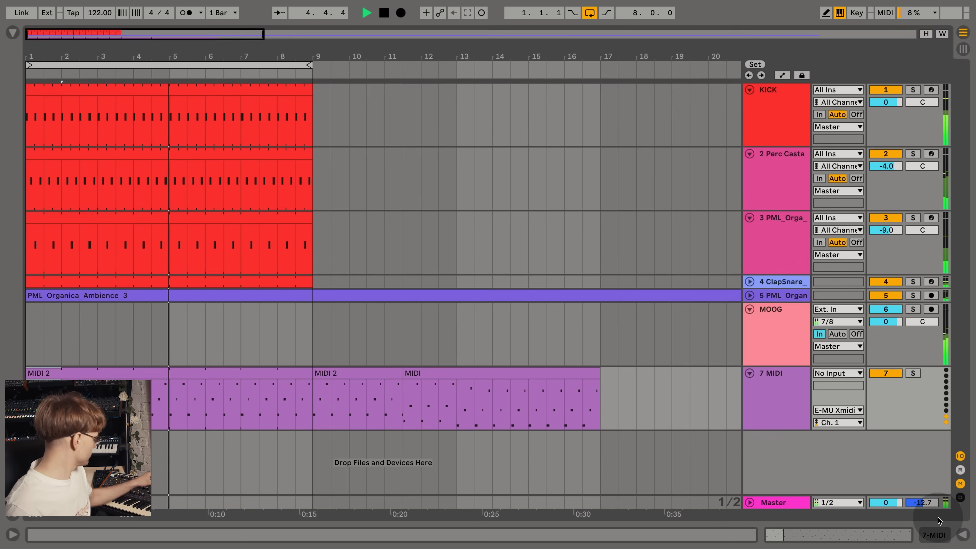
- Group the PML_Orga clap and ClapSnare tracks as Clap, collapse the group and mute it
{"action": "left_click", "coordinate": [773, 341]}
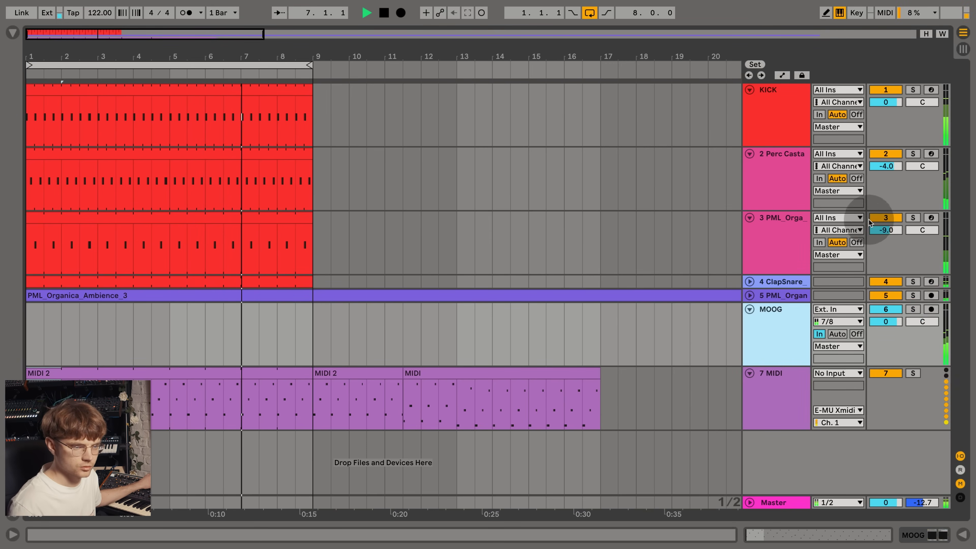
{"action": "left_click", "coordinate": [786, 196]}
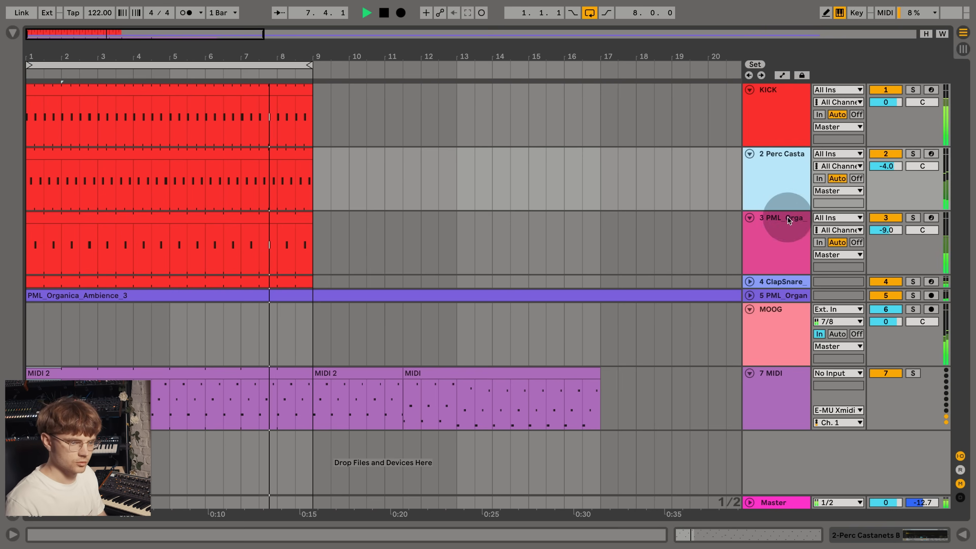
{"action": "left_click", "coordinate": [799, 279]}
{"action": "left_click", "coordinate": [795, 239]}
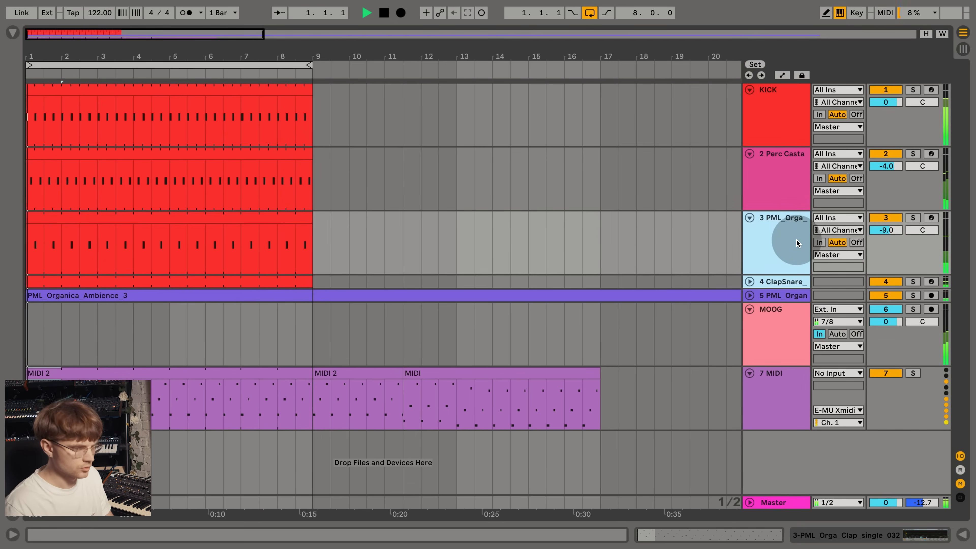
{"action": "key", "text": "ctrl+g"}
{"action": "left_click", "coordinate": [749, 217]}
{"action": "left_click", "coordinate": [880, 218]}
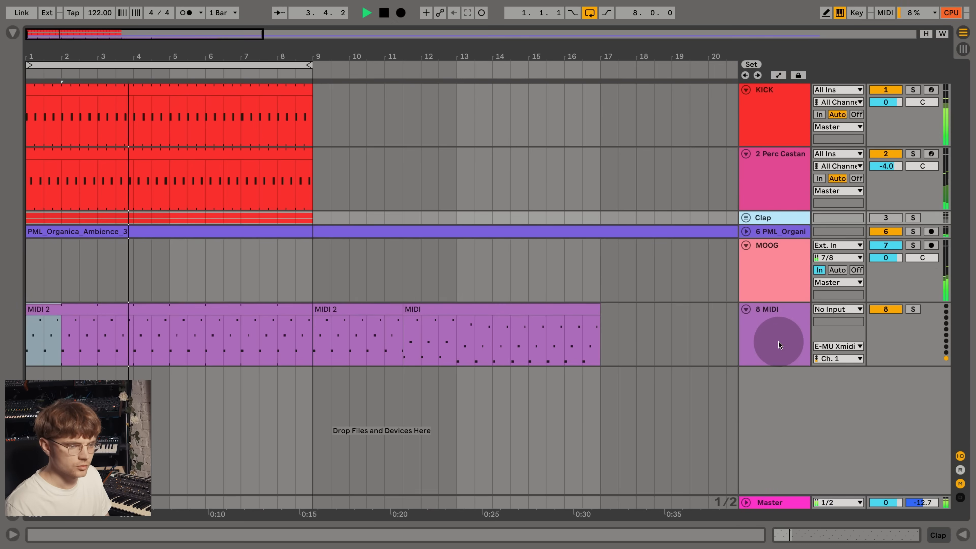
- Arm the MOOG track and record the synth's audio into the arrangement
{"action": "left_click", "coordinate": [779, 290]}
{"action": "left_click", "coordinate": [931, 245]}
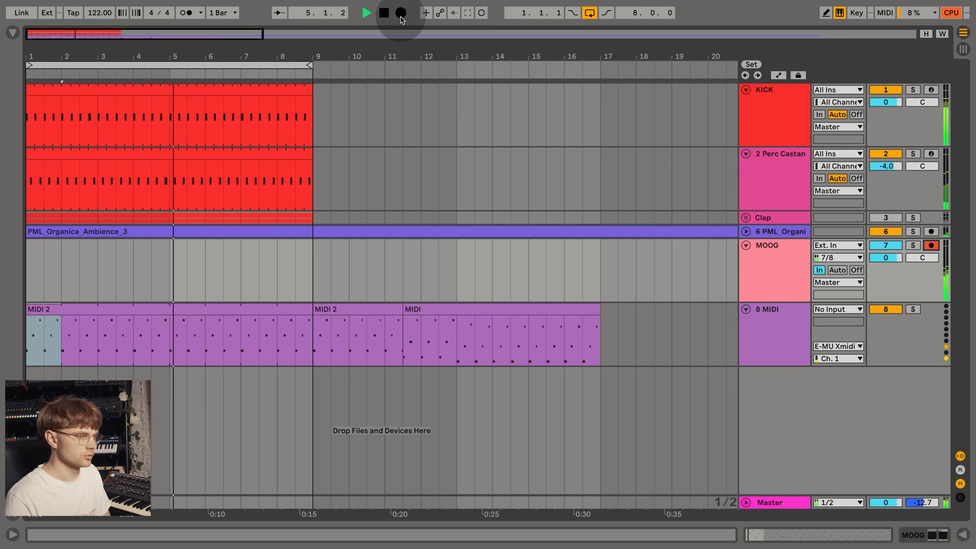
{"action": "left_click", "coordinate": [401, 13]}
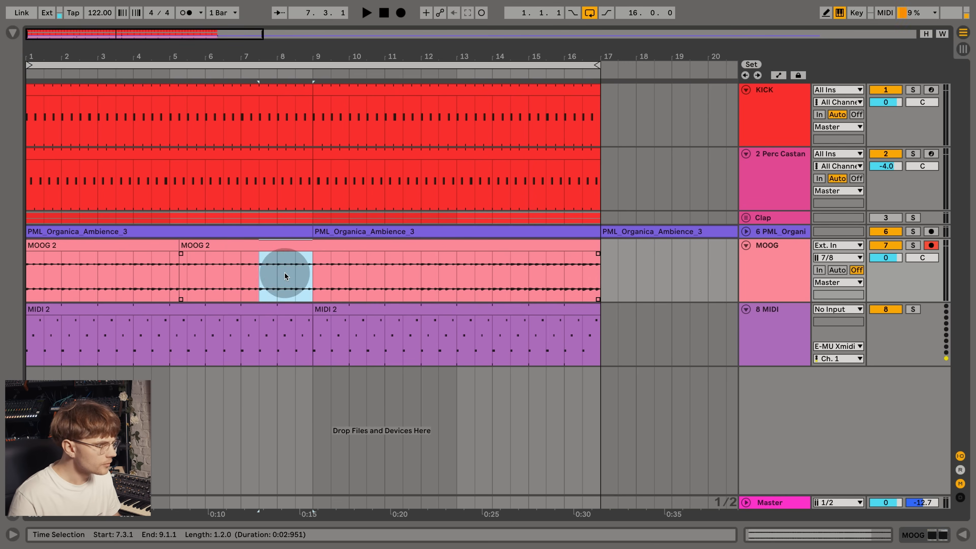
- Duplicate the first bar of the recorded MOOG audio repeatedly over the following bars
{"action": "left_click_drag", "start_coordinate": [29, 276], "coordinate": [60, 275]}
{"action": "key", "text": "super+d"}
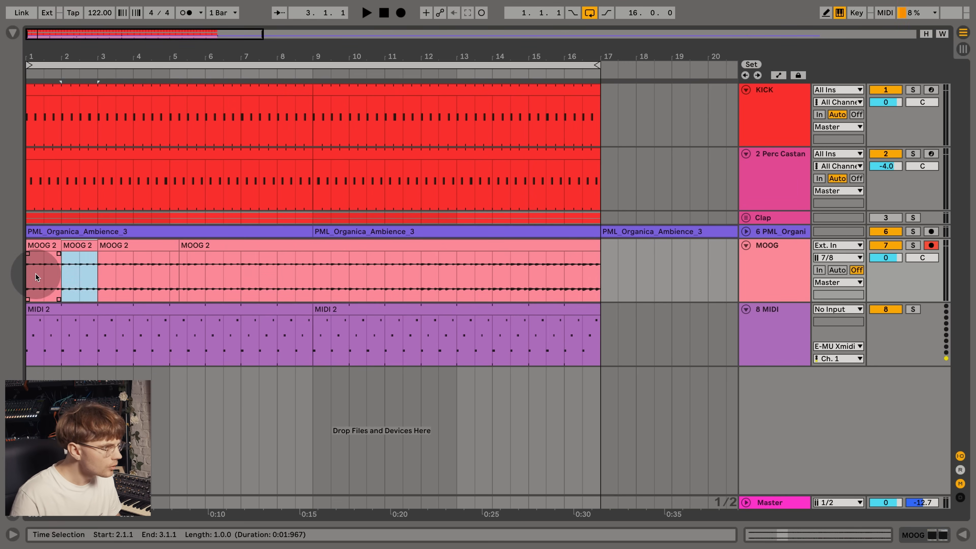
{"action": "key", "text": "super+d"}
{"action": "key", "text": "super+d"}
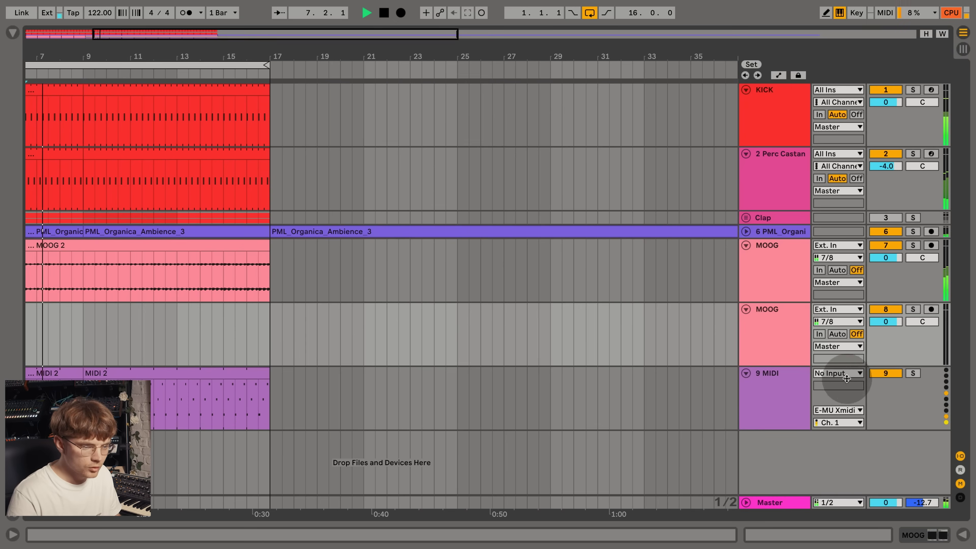
- Set the 9 MIDI track's output to No Output and insert a new MIDI track below it
{"action": "left_click", "coordinate": [850, 410]}
{"action": "left_click", "coordinate": [847, 524]}
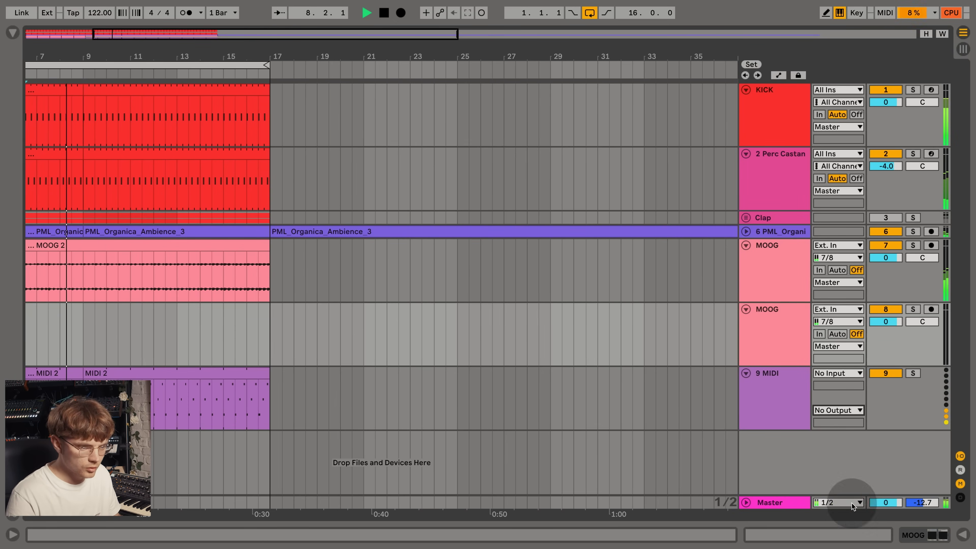
{"action": "left_click", "coordinate": [798, 420]}
{"action": "key", "text": "ctrl+shift+t"}
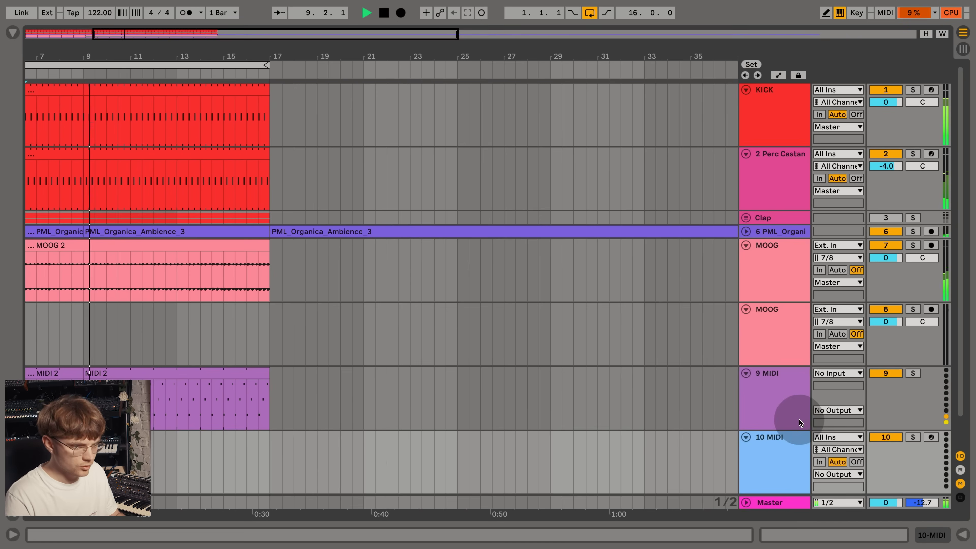
- Arm the new MIDI track, set the second MOOG track's monitoring to In and start recording
{"action": "left_click_drag", "start_coordinate": [103, 64], "coordinate": [204, 65]}
{"action": "scroll", "coordinate": [316, 218], "scroll_direction": "down", "scroll_amount": 1}
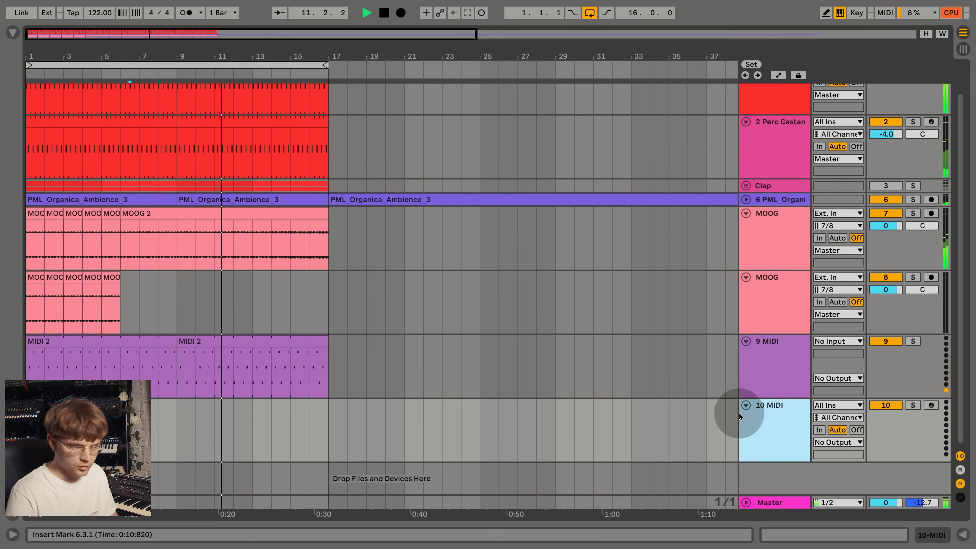
{"action": "left_click", "coordinate": [931, 404]}
{"action": "left_click", "coordinate": [819, 301]}
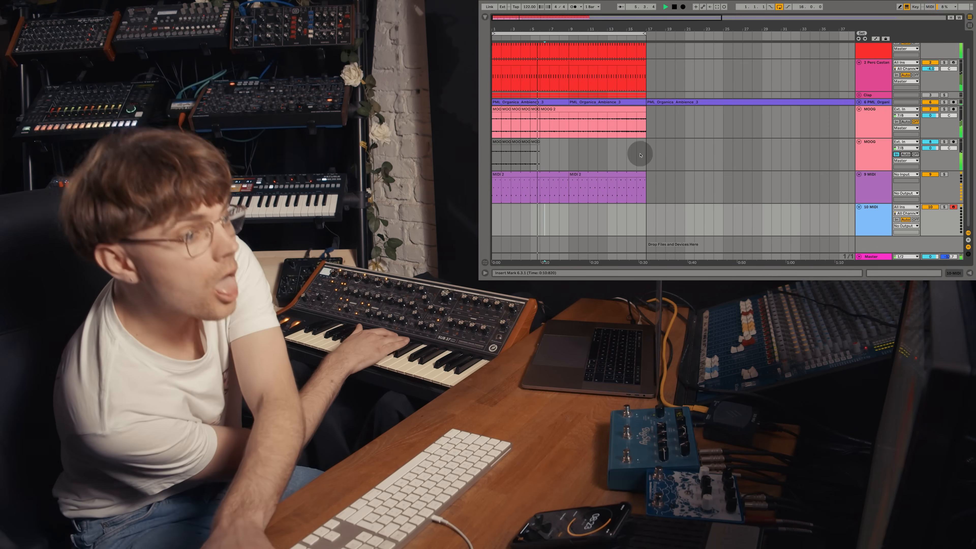
{"action": "left_click", "coordinate": [683, 6]}
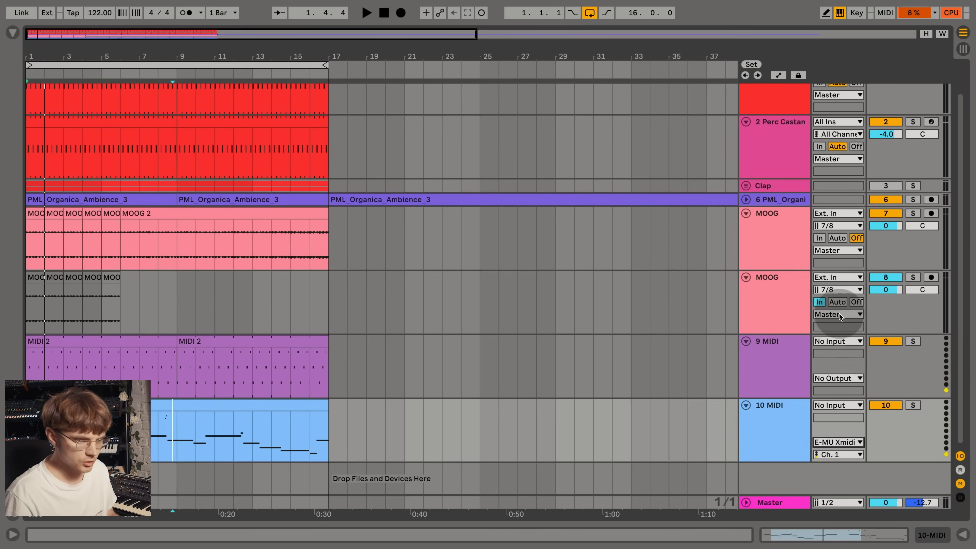
- Open the clip recorded on the 10 MIDI track and set its loop length to 8.0.0
{"action": "left_click", "coordinate": [769, 357]}
{"action": "left_click", "coordinate": [175, 406]}
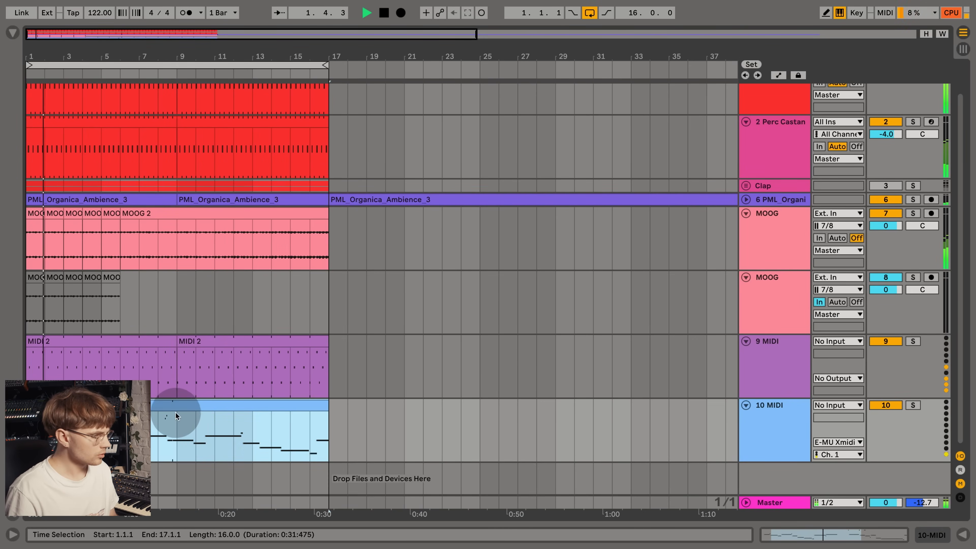
{"action": "double_click", "coordinate": [175, 413]}
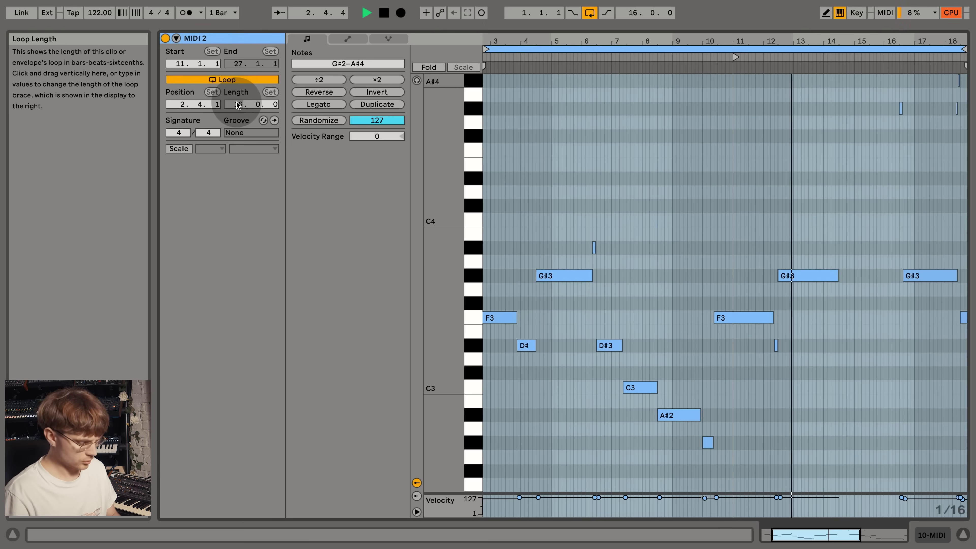
{"action": "left_click_drag", "start_coordinate": [237, 105], "coordinate": [238, 106]}
- Move the clip's loop to start at 4.3.1
{"action": "left_click", "coordinate": [647, 165]}
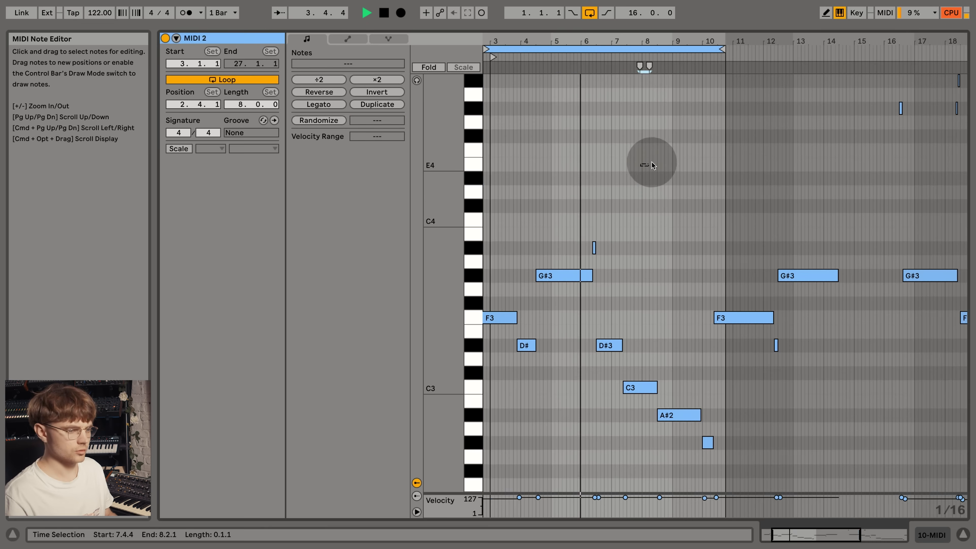
{"action": "left_click_drag", "start_coordinate": [651, 38], "coordinate": [645, 17]}
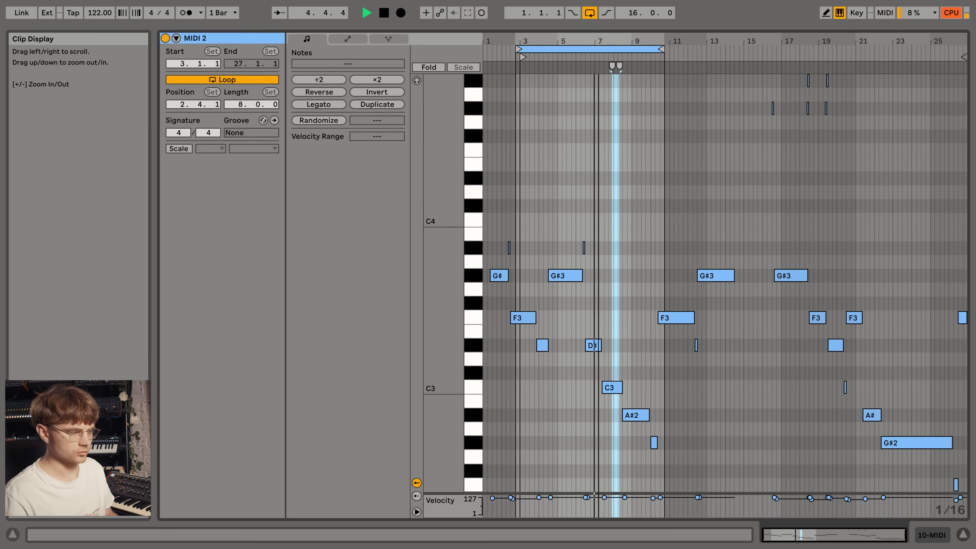
{"action": "left_click_drag", "start_coordinate": [609, 50], "coordinate": [643, 83]}
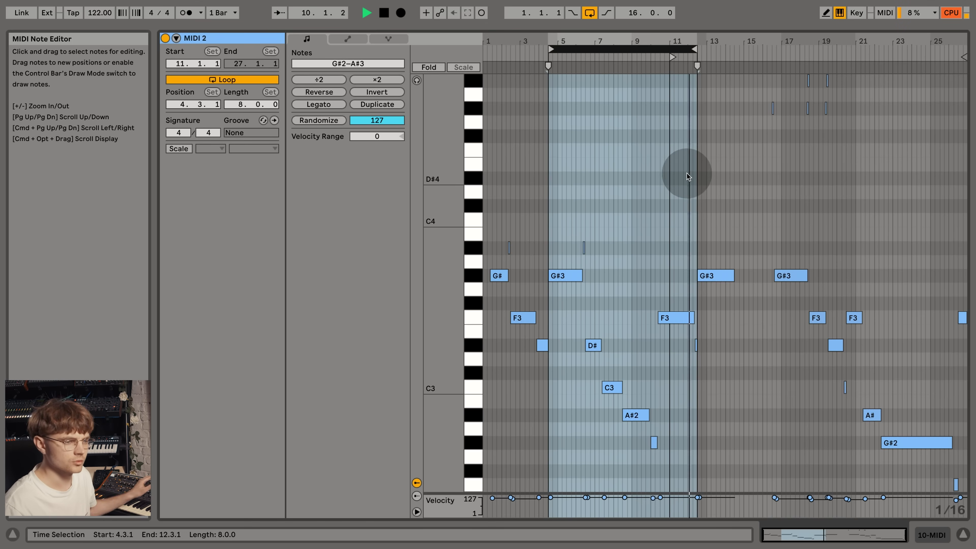
- Move the clip's loop to start at 18.1.4 and record the synth's audio onto the second MOOG track
{"action": "left_click_drag", "start_coordinate": [664, 42], "coordinate": [875, 61]}
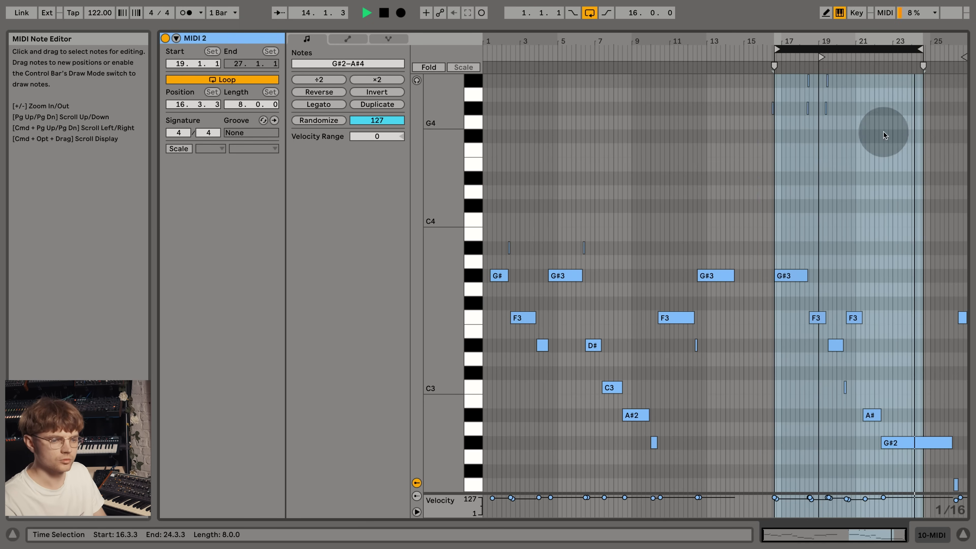
{"action": "mouse_move", "coordinate": [877, 41]}
{"action": "left_mouse_down"}
{"action": "mouse_move", "coordinate": [814, 44]}
{"action": "mouse_move", "coordinate": [861, 51]}
{"action": "left_mouse_up"}
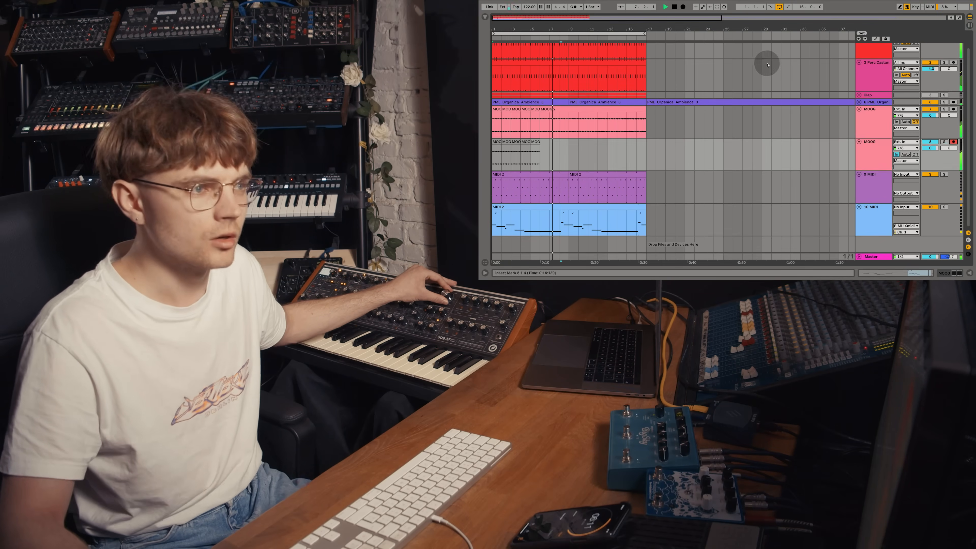
{"action": "left_click", "coordinate": [683, 7]}
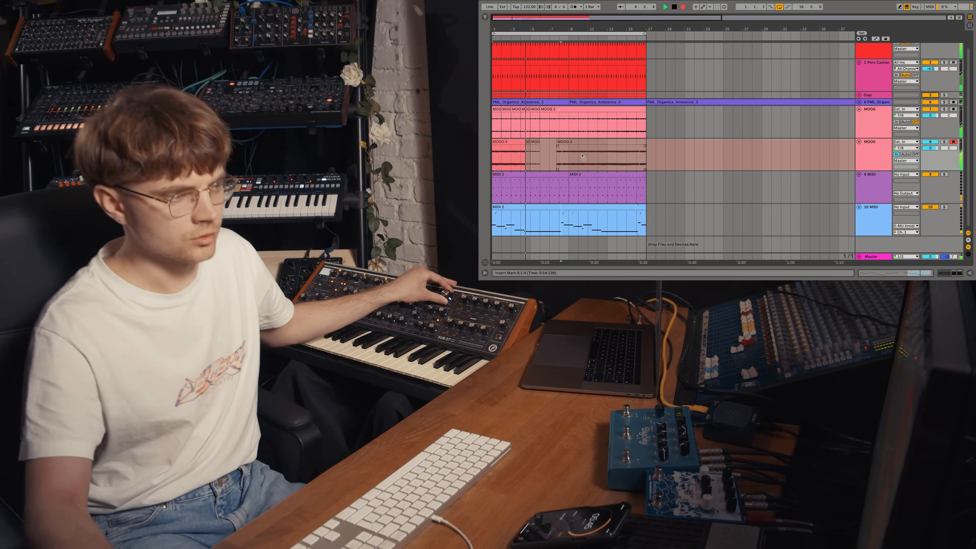
{"action": "left_click", "coordinate": [686, 134]}
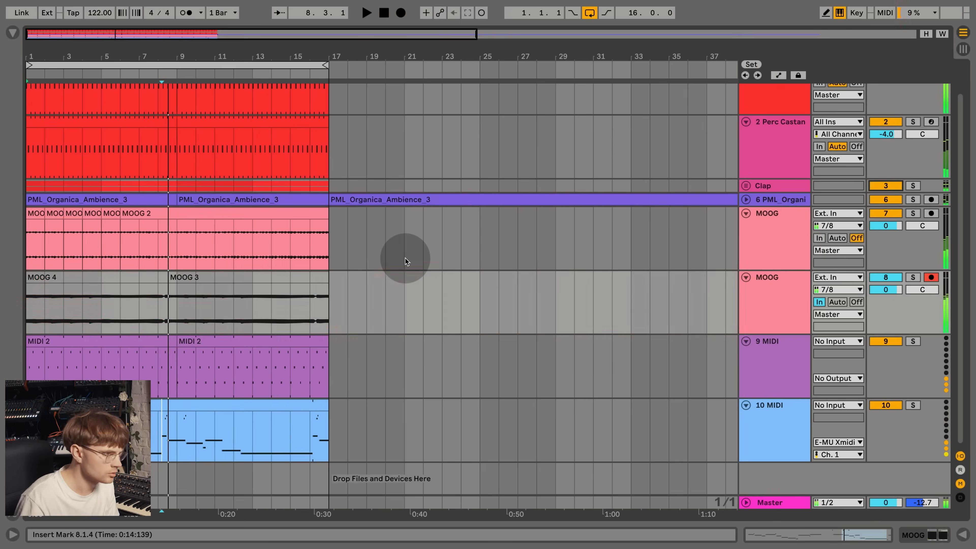
- Rename the second MOOG track as BAss with its monitoring Off, and insert an audio track below it
{"action": "left_click", "coordinate": [856, 302]}
{"action": "left_click", "coordinate": [780, 303]}
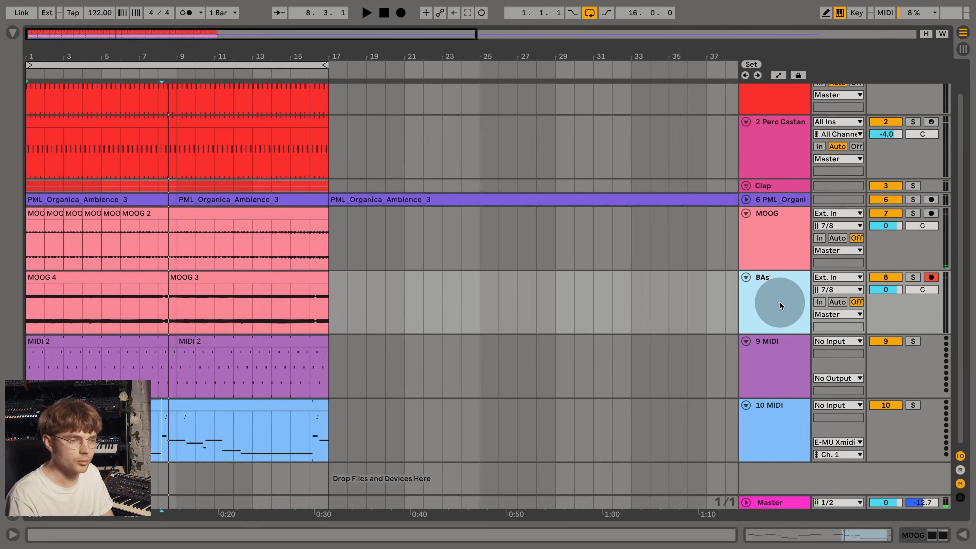
{"action": "key", "text": "super+t"}
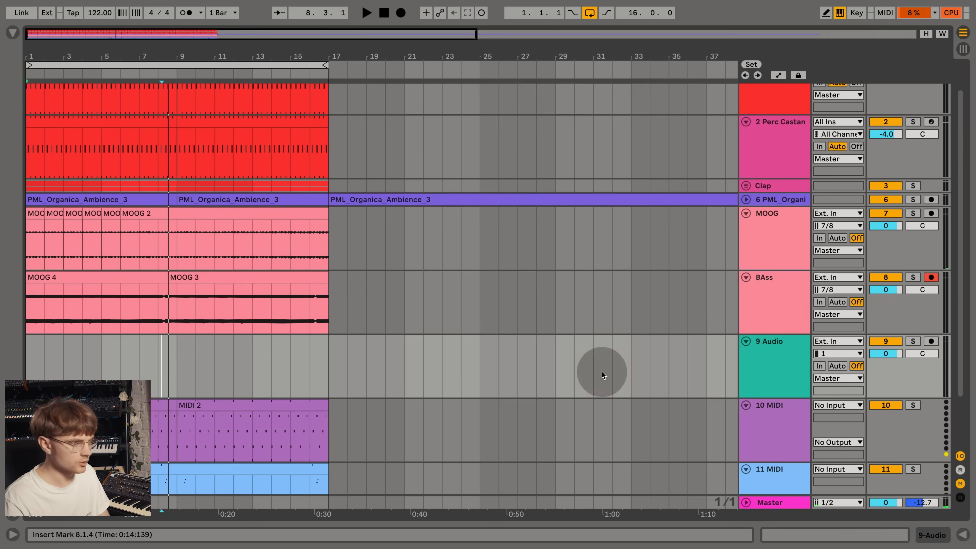
- Examine the note expression and the MIDI controller envelopes of the MIDI 2 clip on the 11 MIDI track
{"action": "scroll", "coordinate": [450, 338], "scroll_direction": "down", "scroll_amount": 3}
{"action": "double_click", "coordinate": [198, 404]}
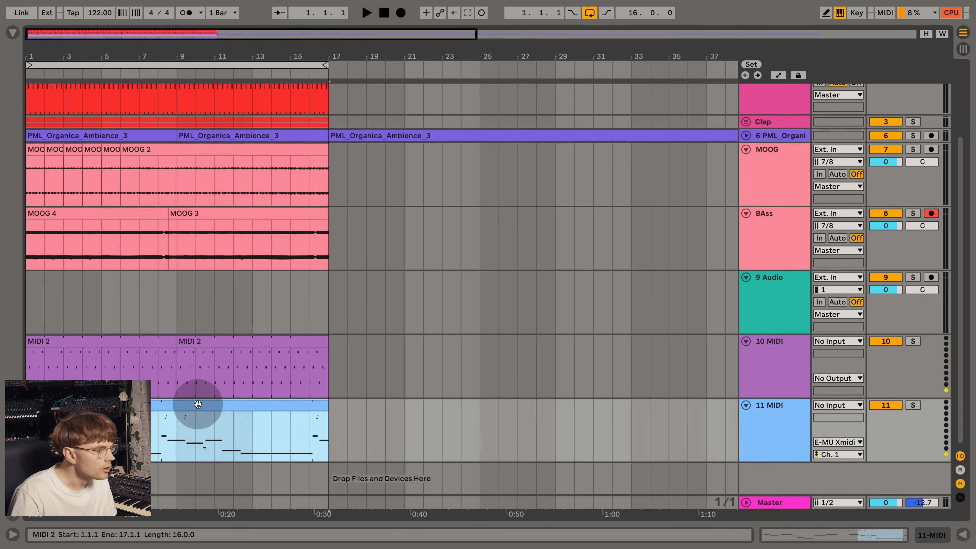
{"action": "left_click", "coordinate": [393, 39]}
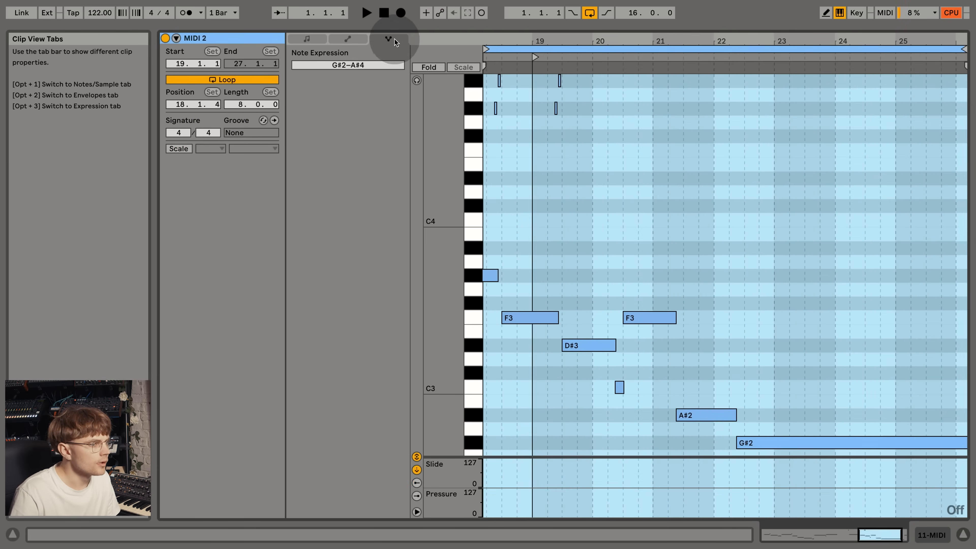
{"action": "left_click", "coordinate": [361, 40]}
{"action": "left_click", "coordinate": [371, 65]}
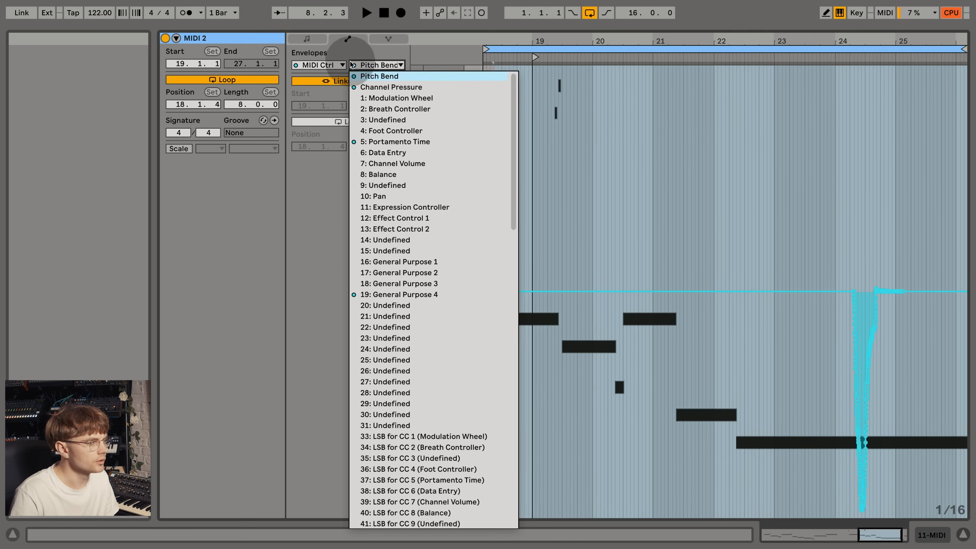
{"action": "left_click", "coordinate": [371, 65]}
- Transpose the clip's notes between 18.2.3 and 26.1.4 up one semitone and play the arrangement briefly
{"action": "left_click", "coordinate": [299, 38]}
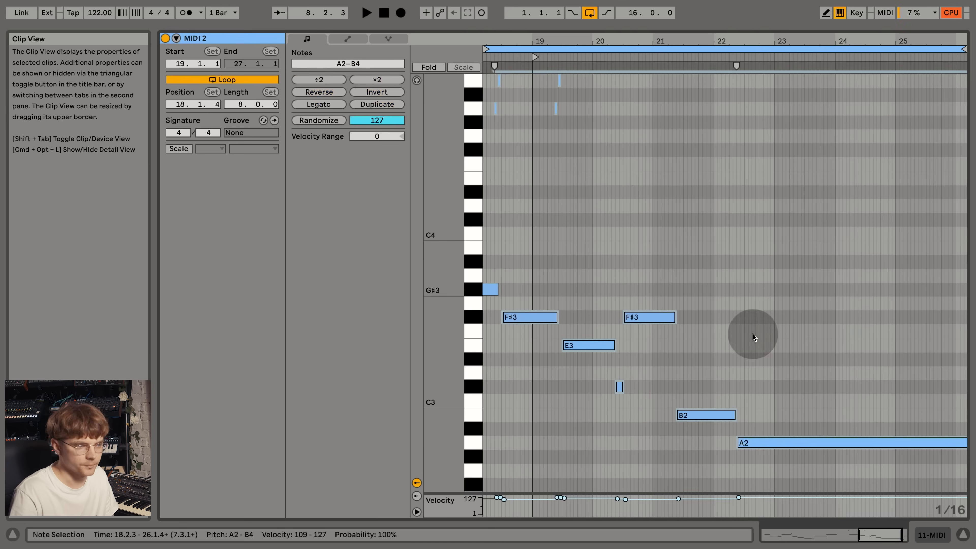
{"action": "left_click", "coordinate": [963, 532]}
{"action": "key", "text": "space"}
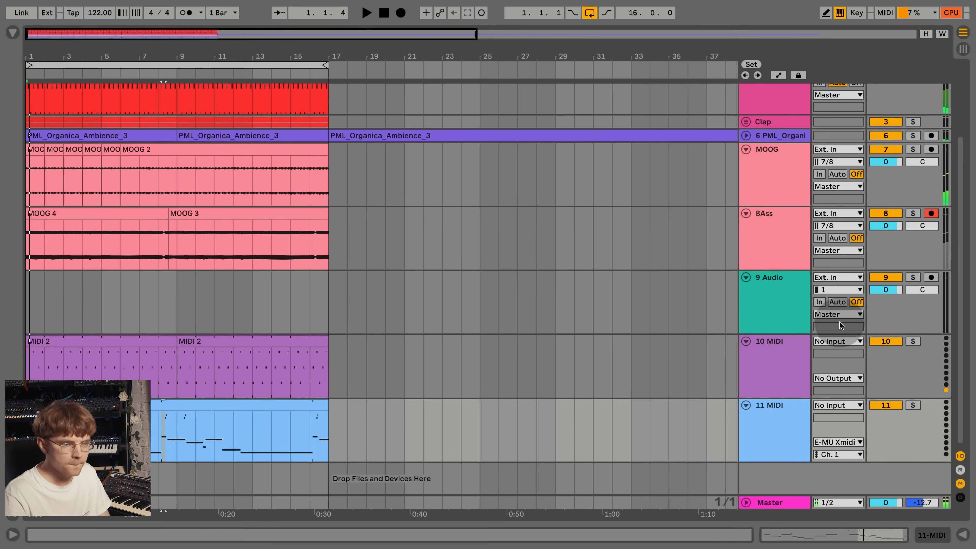
- Set the 9 Audio track's input to 7/8 and its monitoring to In
{"action": "left_click", "coordinate": [848, 290]}
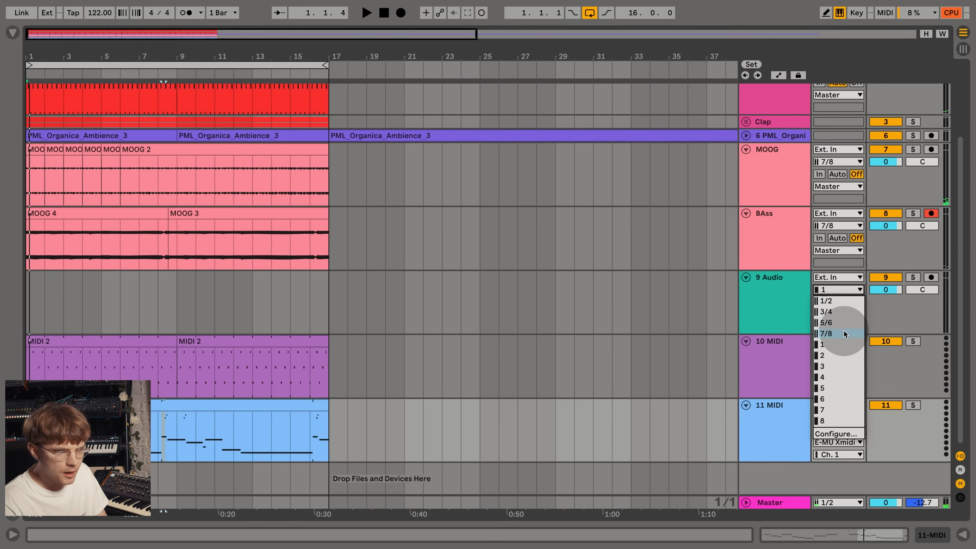
{"action": "left_click", "coordinate": [843, 329]}
{"action": "left_click", "coordinate": [931, 214]}
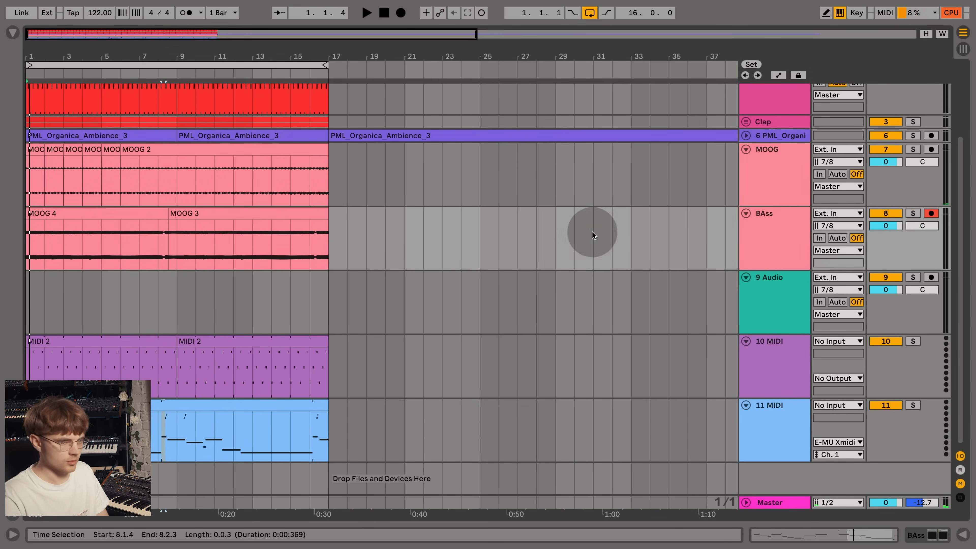
{"action": "left_click", "coordinate": [772, 305]}
- Duplicate the BAss track and delete the recorded clips from the copy
{"action": "left_click", "coordinate": [786, 249]}
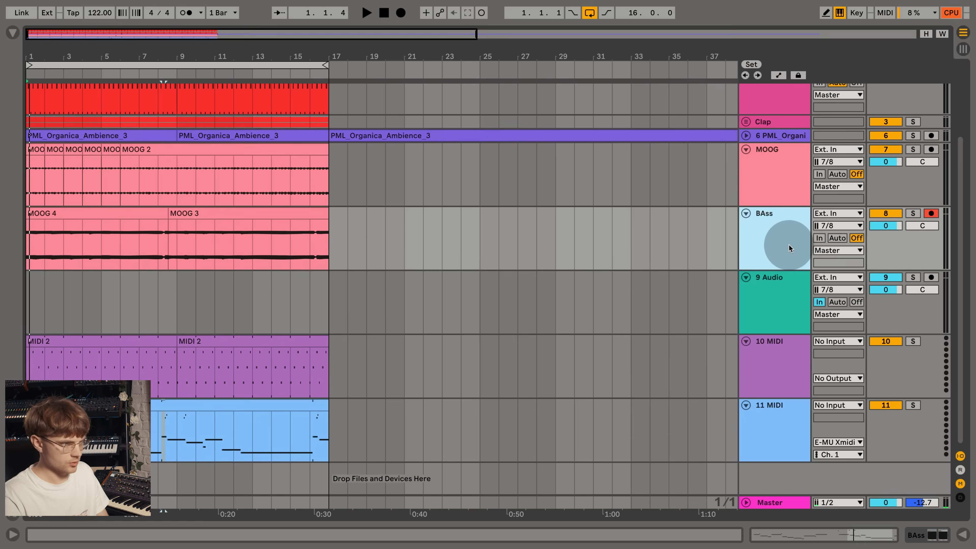
{"action": "double_click", "coordinate": [789, 274]}
{"action": "left_click", "coordinate": [783, 246]}
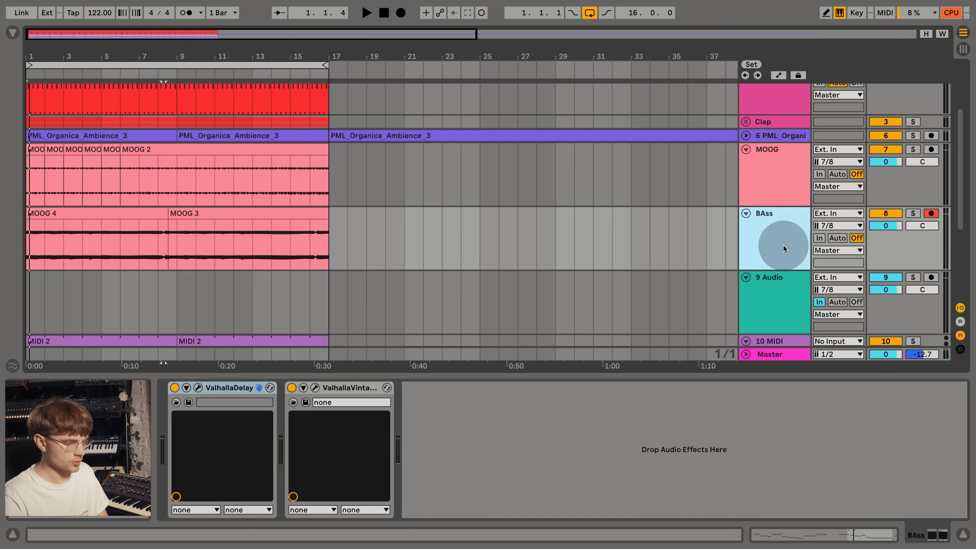
{"action": "key", "text": "super+d"}
{"action": "left_click_drag", "start_coordinate": [403, 288], "coordinate": [10, 285]}
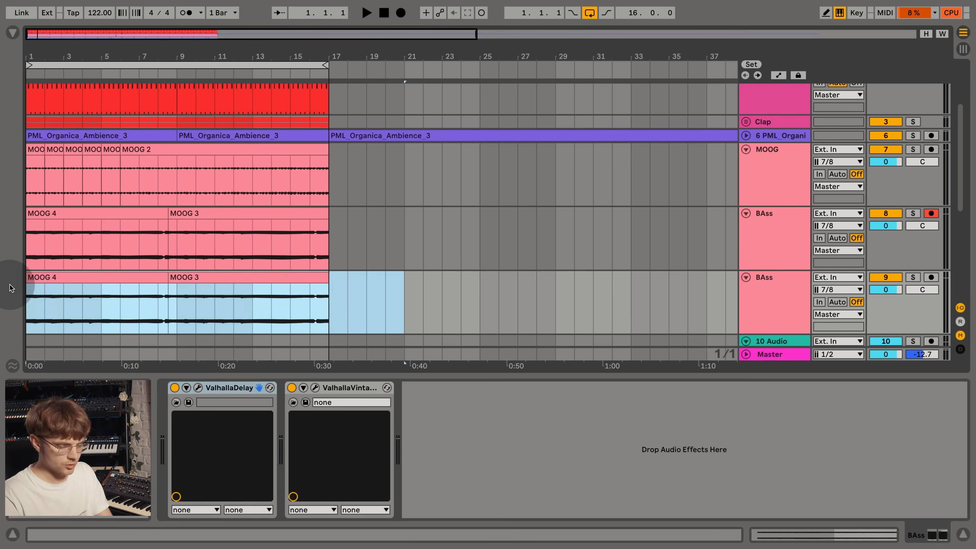
{"action": "key", "text": "Delete"}
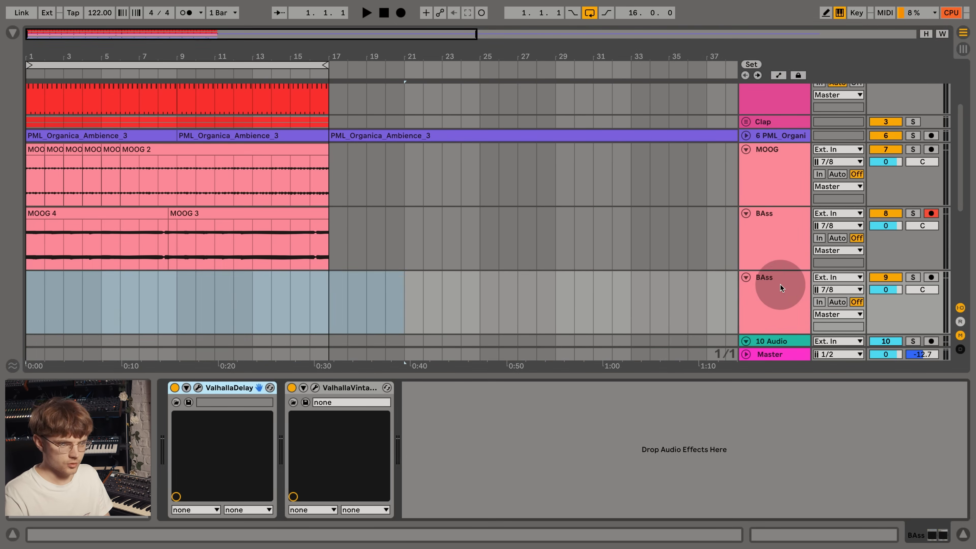
- Set the duplicated BAss track's monitoring to In and delete the empty 10 Audio track
{"action": "scroll", "coordinate": [780, 285], "scroll_direction": "down", "scroll_amount": 2}
{"action": "left_click", "coordinate": [819, 225]}
{"action": "left_click", "coordinate": [784, 284]}
{"action": "key", "text": "Delete"}
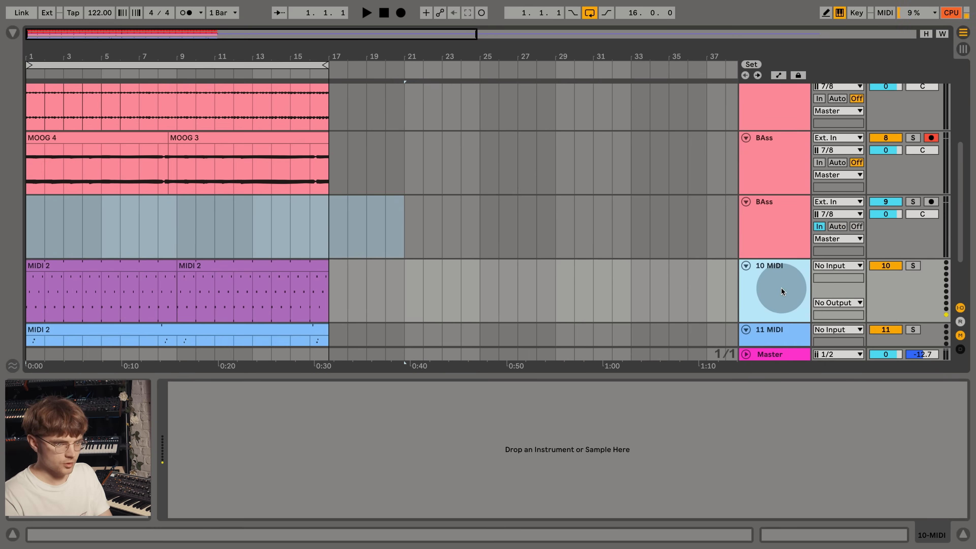
- Open the MIDI 2 clip on the 11 MIDI track and audition it through the synth
{"action": "key", "text": "space"}
{"action": "scroll", "coordinate": [782, 303], "scroll_direction": "down", "scroll_amount": 2}
{"action": "left_click", "coordinate": [780, 283]}
{"action": "key", "text": "space"}
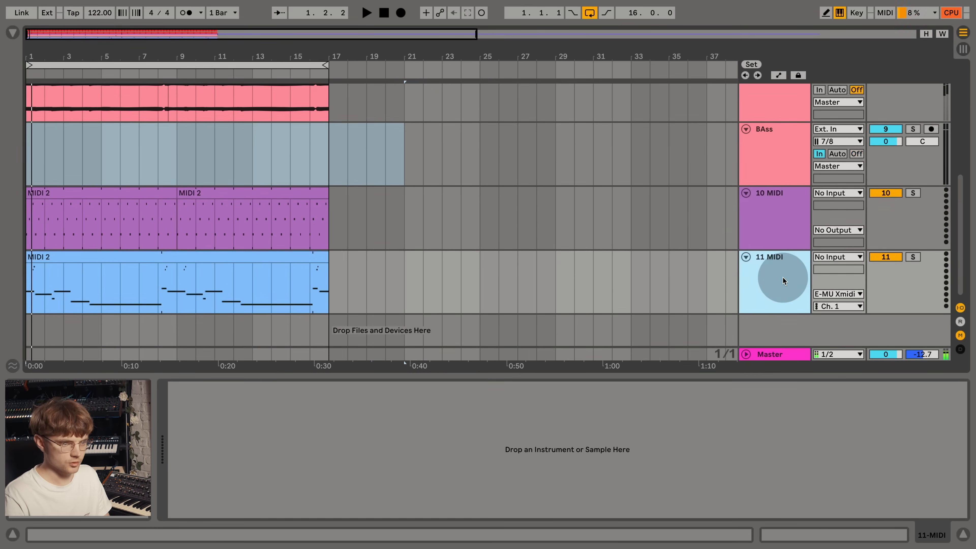
{"action": "double_click", "coordinate": [239, 284]}
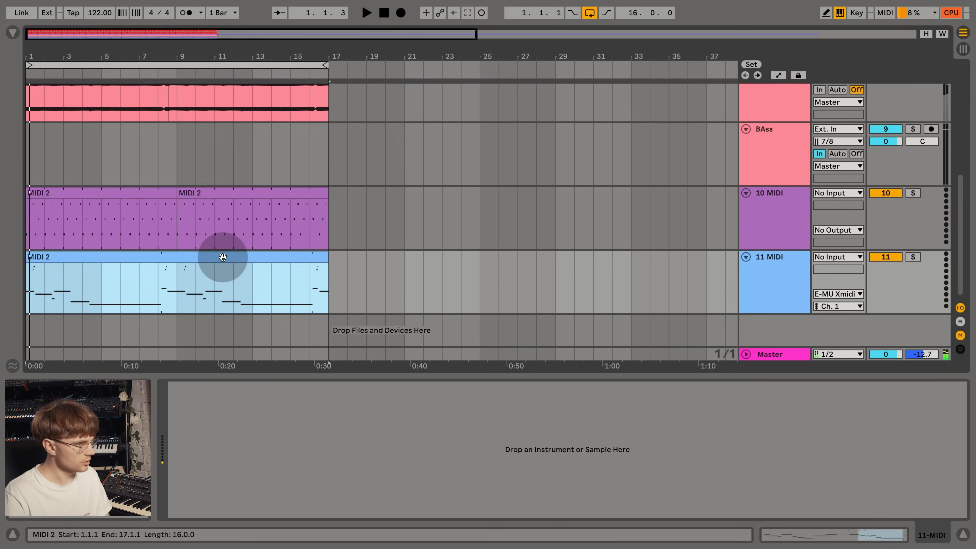
{"action": "left_click", "coordinate": [541, 282]}
{"action": "key", "text": "space"}
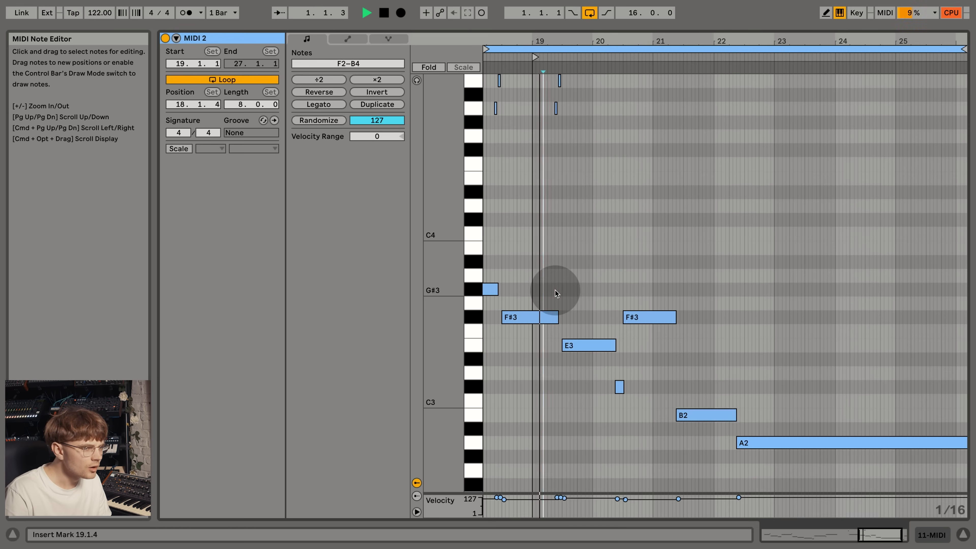
{"action": "key", "text": "space"}
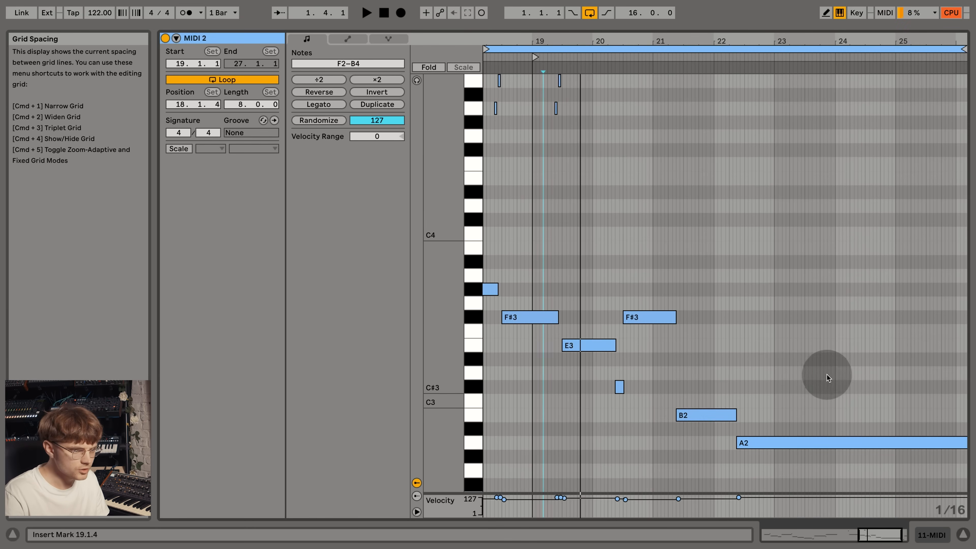
- Try all the clip's notes one semitone higher, lower them by two semitones and listen to the result
{"action": "key", "text": "super+a"}
{"action": "key", "text": "Up"}
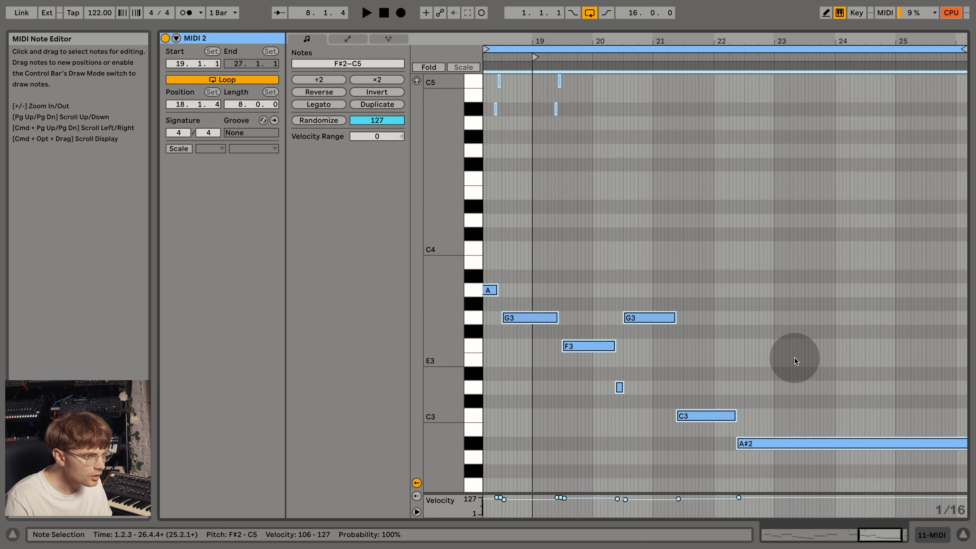
{"action": "key", "text": "Down"}
{"action": "key", "text": "Down"}
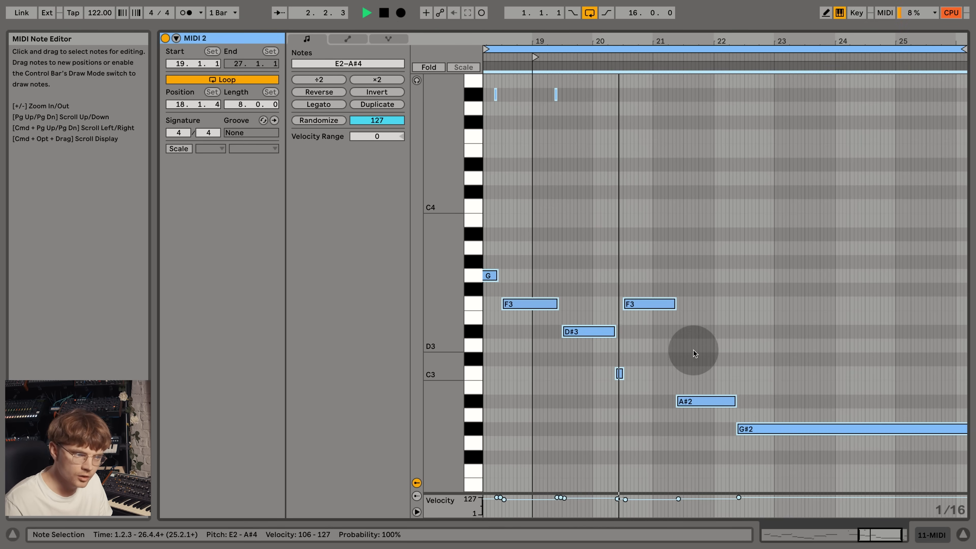
{"action": "key", "text": "space"}
- Transpose all the clip's notes up one octave
{"action": "left_click", "coordinate": [645, 304]}
{"action": "key", "text": "super+a"}
{"action": "key", "text": "shift+Up"}
{"action": "left_click", "coordinate": [648, 308]}
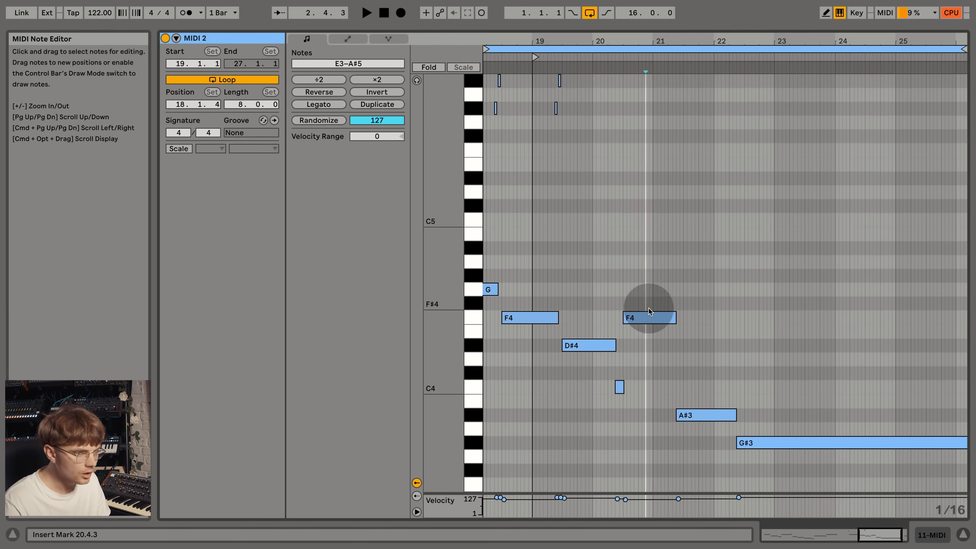
- Raise the F4 note starting at 20.3.1 by three semitones to G#4 and play the clip
{"action": "left_click", "coordinate": [651, 315]}
{"action": "key", "text": "Up"}
{"action": "key", "text": "Up"}
{"action": "key", "text": "Up"}
{"action": "key", "text": "space"}
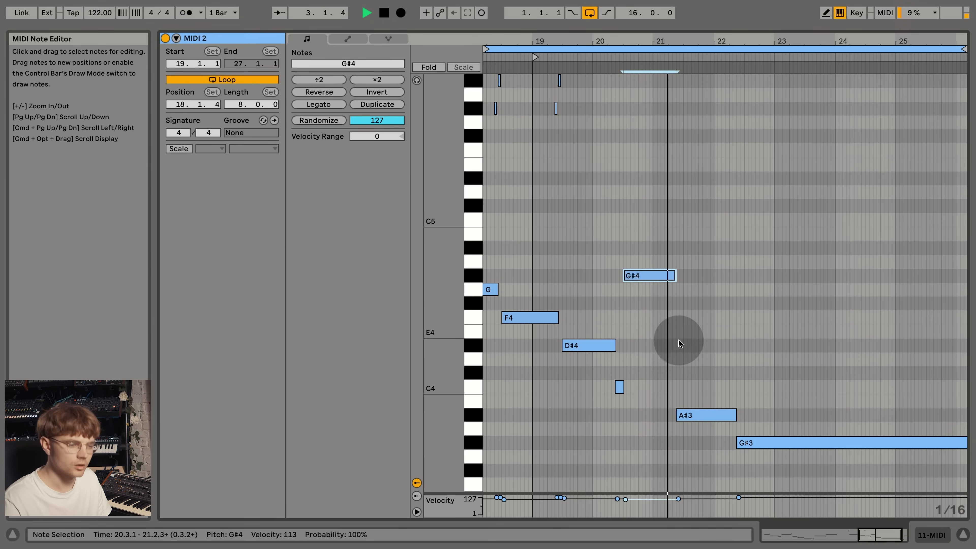
- Retune three notes of the melody: the A#3 to D#4, the D#4 after bar 19 to G4 and the long G#3 to C4
{"action": "left_click_drag", "start_coordinate": [691, 414], "coordinate": [697, 342]}
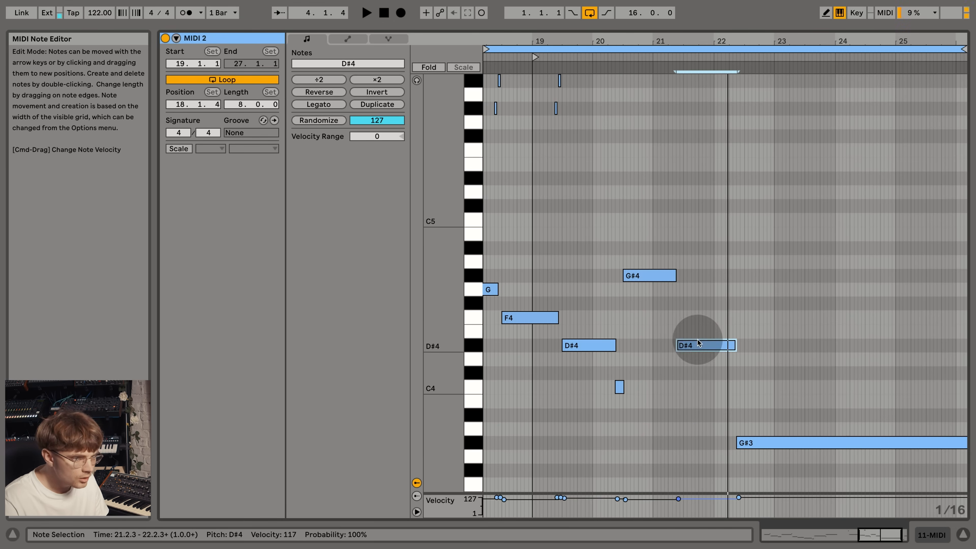
{"action": "left_click_drag", "start_coordinate": [585, 345], "coordinate": [590, 291]}
{"action": "left_click", "coordinate": [653, 275]}
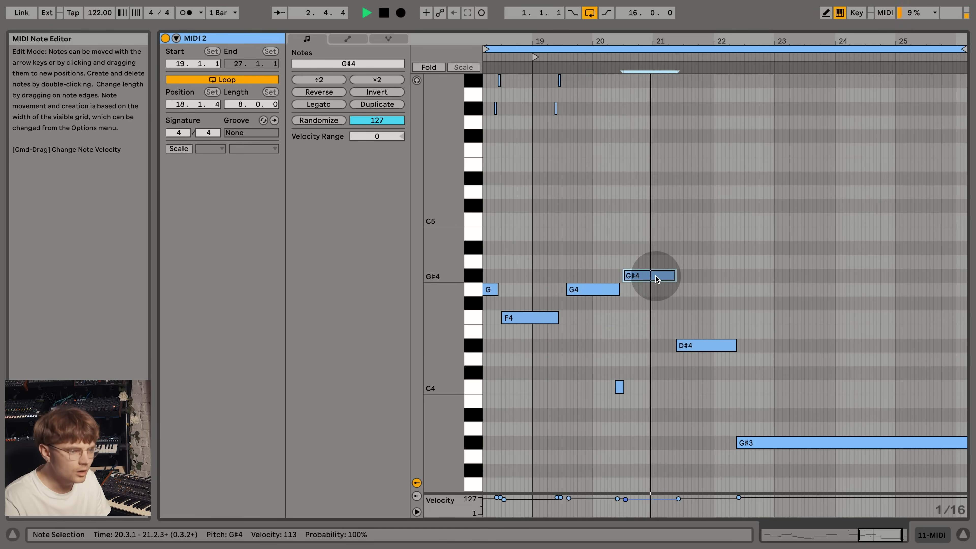
{"action": "left_click", "coordinate": [707, 353]}
{"action": "left_click_drag", "start_coordinate": [762, 442], "coordinate": [766, 386]}
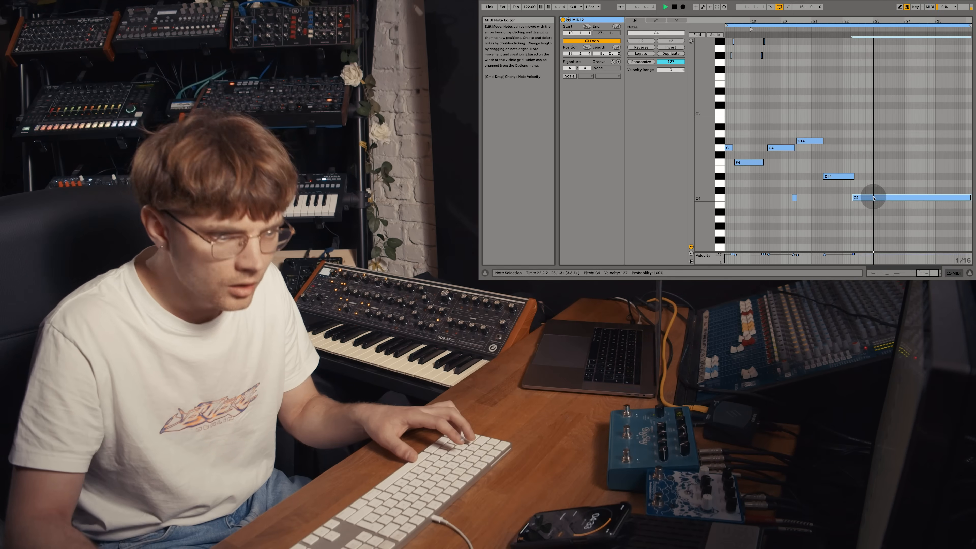
- Raise the F4 note before bar 19 to G#4 and the following G4 note to A#4, nudging the A#4 slightly earlier
{"action": "mouse_move", "coordinate": [920, 21]}
{"action": "left_mouse_down"}
{"action": "mouse_move", "coordinate": [909, 19]}
{"action": "mouse_move", "coordinate": [913, 7]}
{"action": "left_mouse_up"}
{"action": "scroll", "coordinate": [836, 115], "scroll_direction": "up", "scroll_amount": 2}
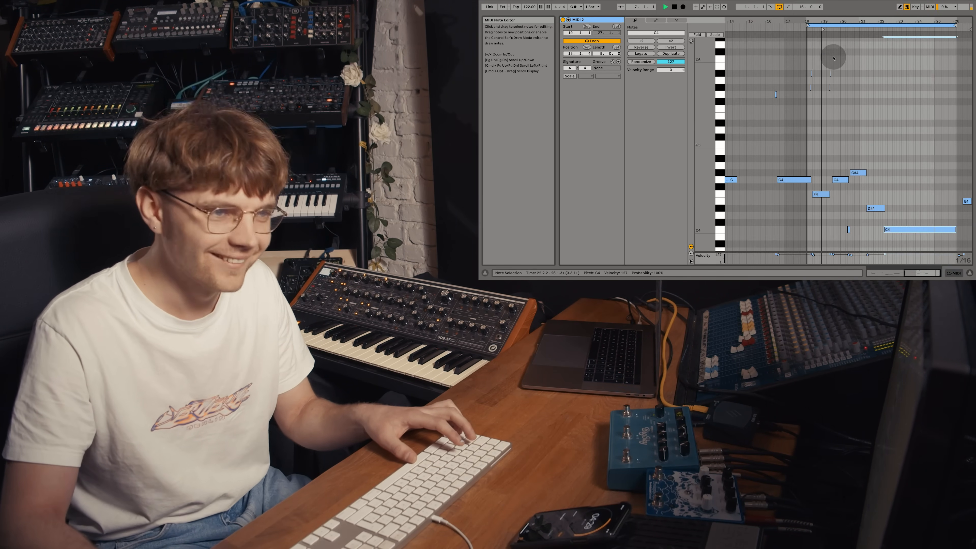
{"action": "left_click_drag", "start_coordinate": [830, 21], "coordinate": [832, 44]}
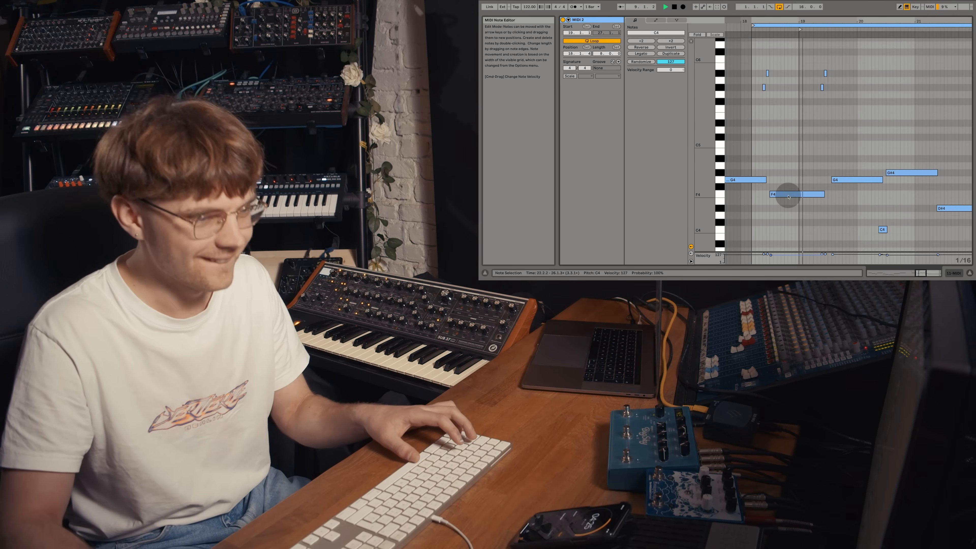
{"action": "right_click", "coordinate": [789, 195]}
{"action": "left_click", "coordinate": [784, 195]}
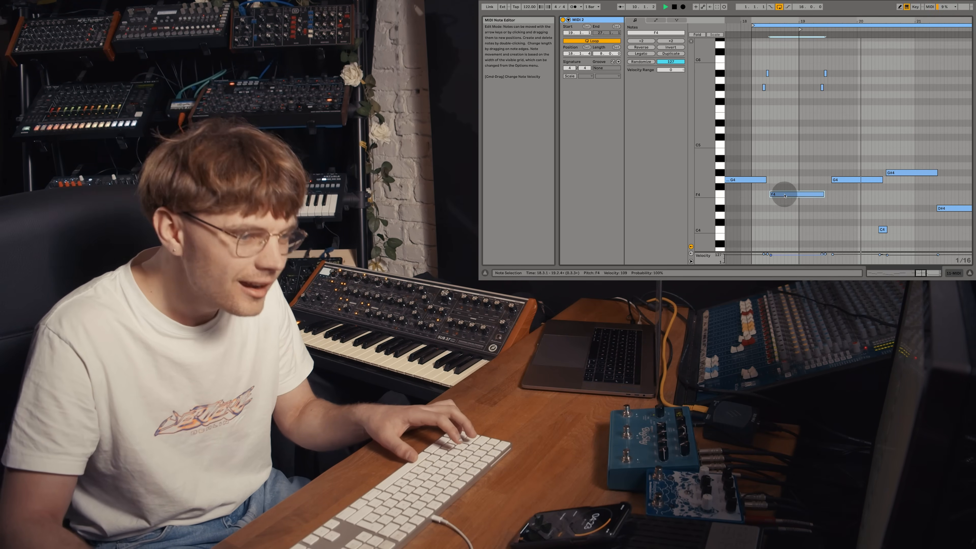
{"action": "left_click_drag", "start_coordinate": [784, 195], "coordinate": [785, 174]}
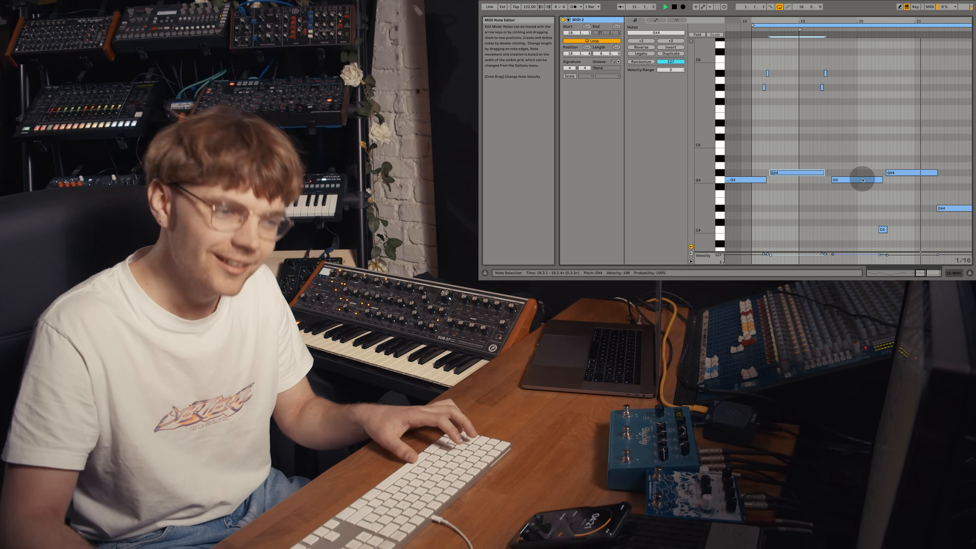
{"action": "left_click_drag", "start_coordinate": [861, 181], "coordinate": [860, 162]}
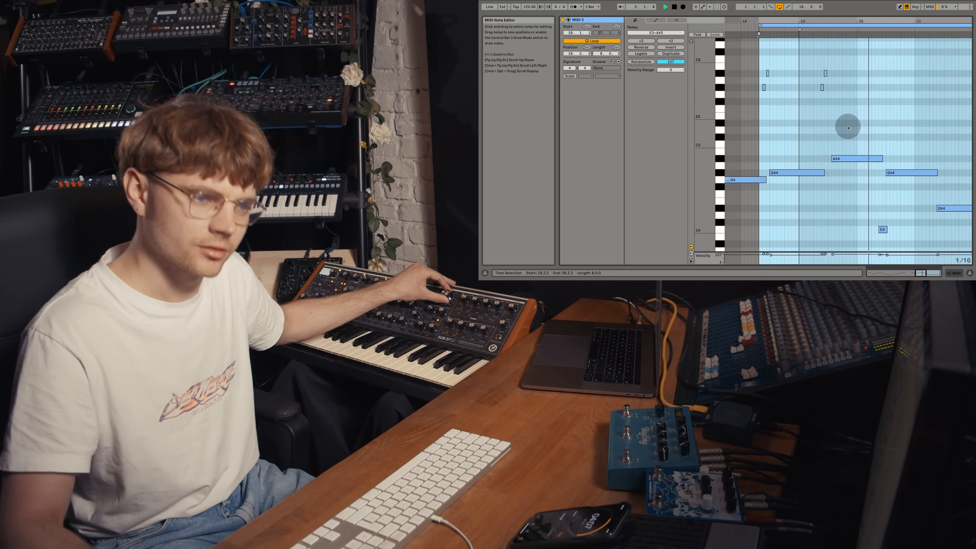
{"action": "left_click_drag", "start_coordinate": [844, 158], "coordinate": [842, 158]}
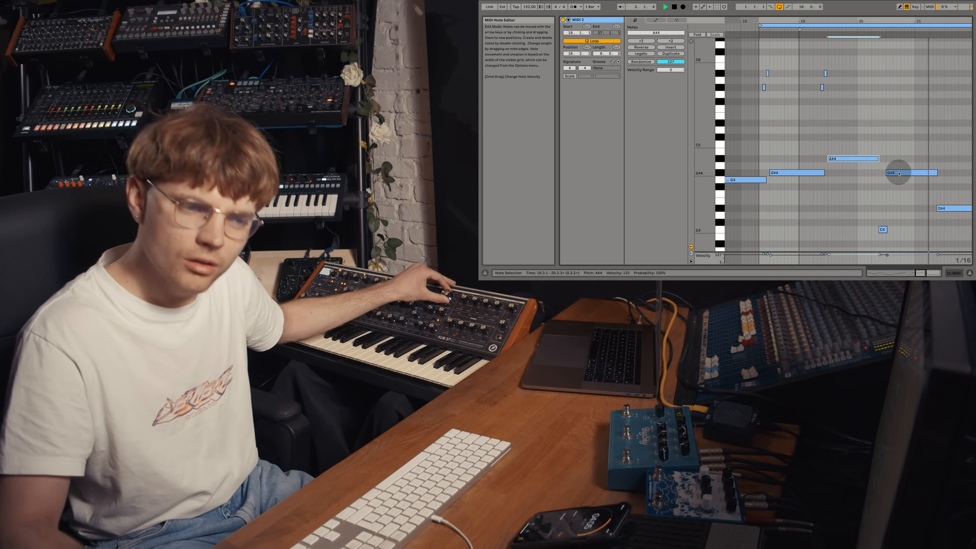
- Close the note editor, arm the lower, empty BAss track and record the reworked melody onto it
{"action": "left_click_drag", "start_coordinate": [917, 22], "coordinate": [835, 27]}
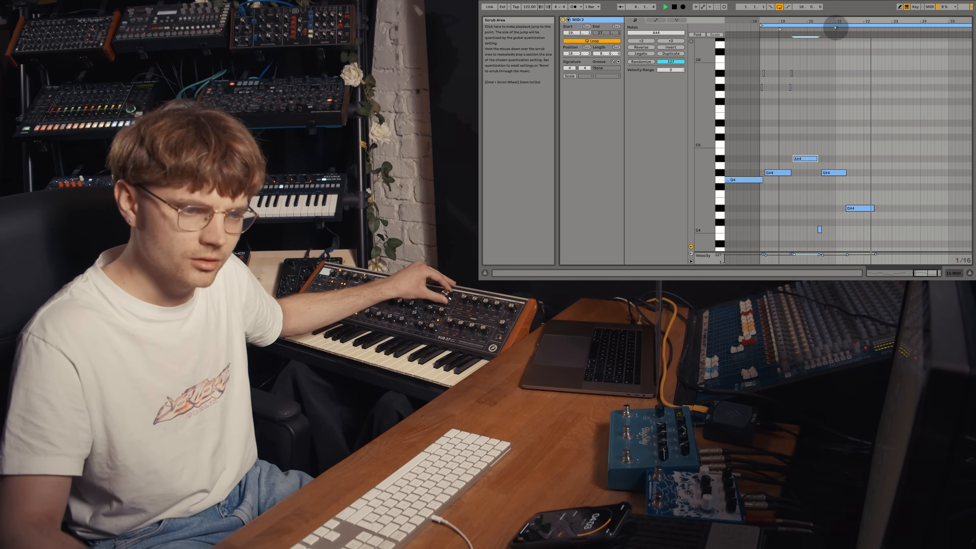
{"action": "scroll", "coordinate": [887, 93], "scroll_direction": "down", "scroll_amount": 4}
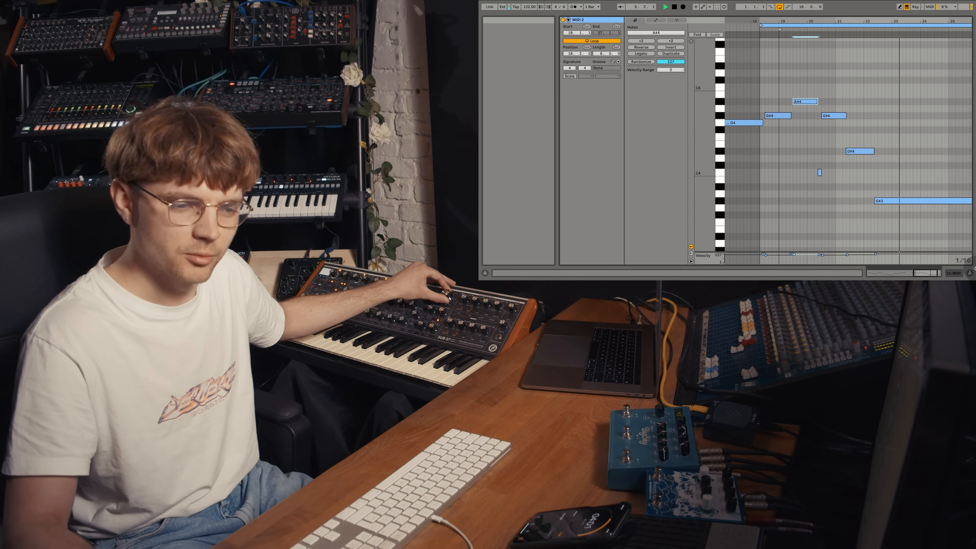
{"action": "left_click", "coordinate": [969, 273]}
{"action": "left_click", "coordinate": [858, 116]}
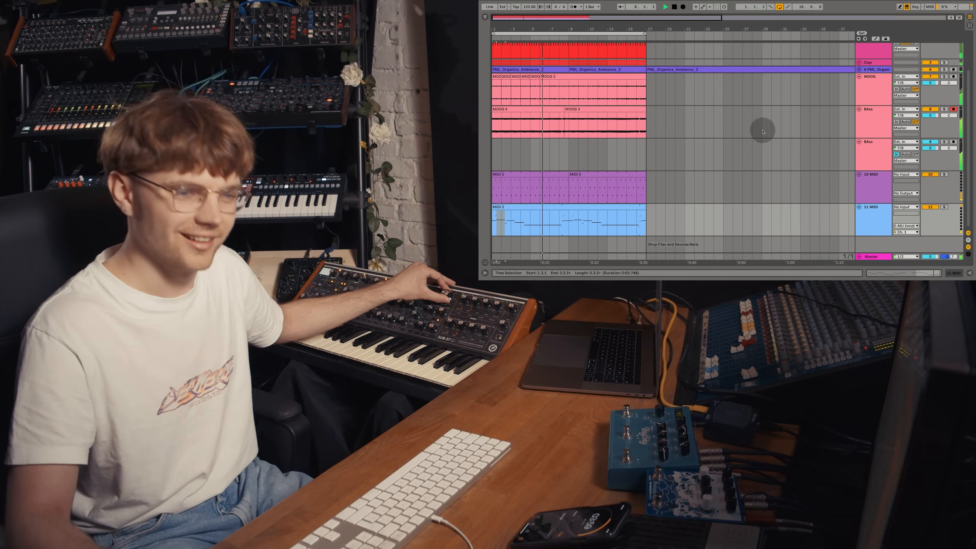
{"action": "left_click", "coordinate": [953, 142]}
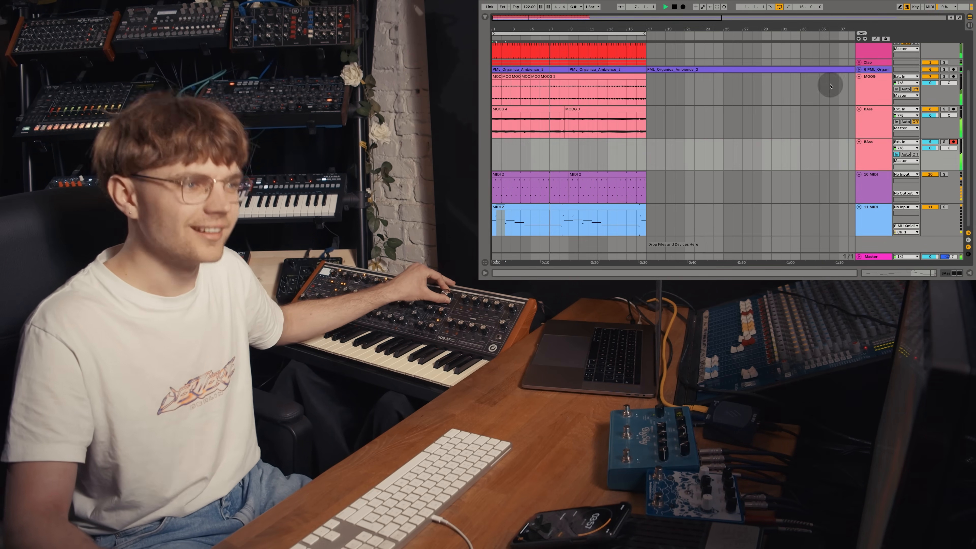
{"action": "left_click", "coordinate": [682, 7]}
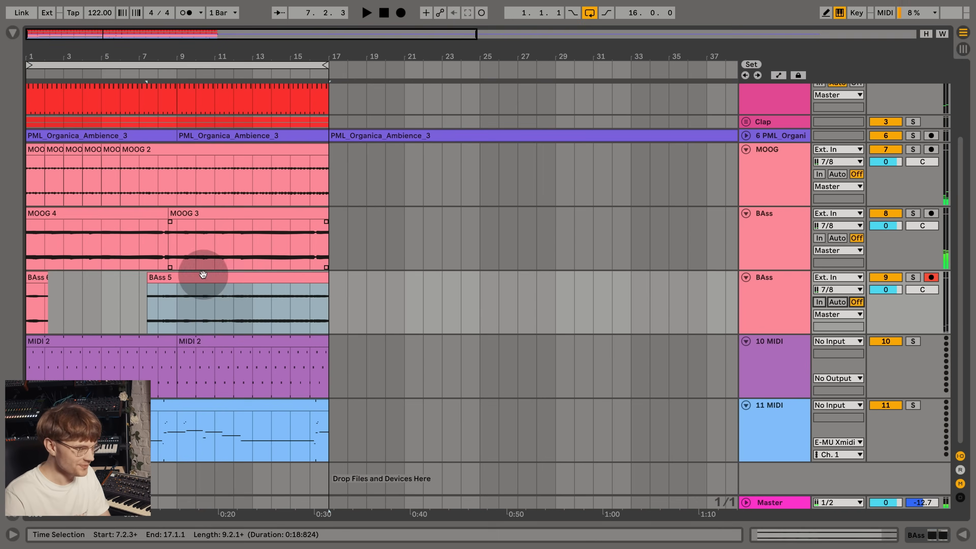
- Copy the newly recorded take from bars 9 to 17 over bars 1 to 9 of the same track
{"action": "left_click", "coordinate": [172, 305]}
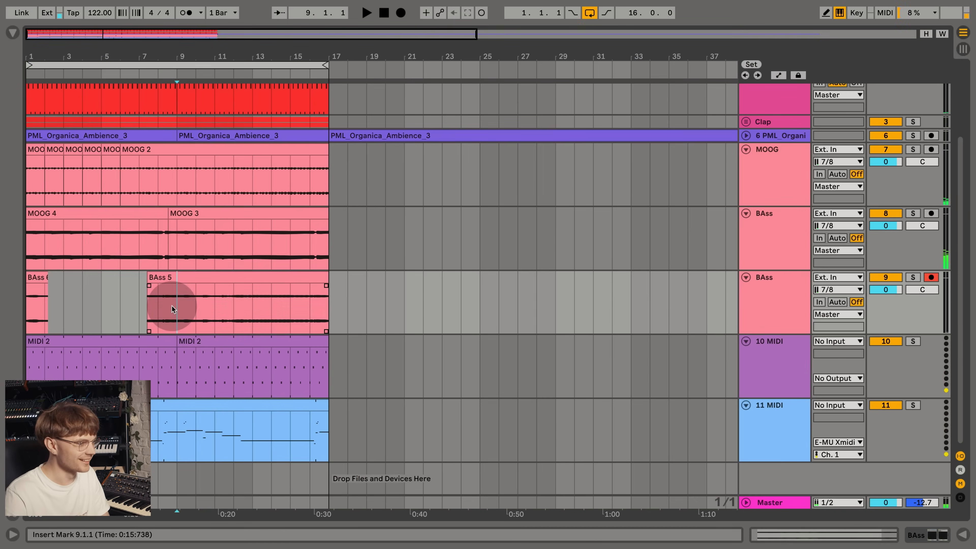
{"action": "left_click_drag", "start_coordinate": [170, 300], "coordinate": [327, 298]}
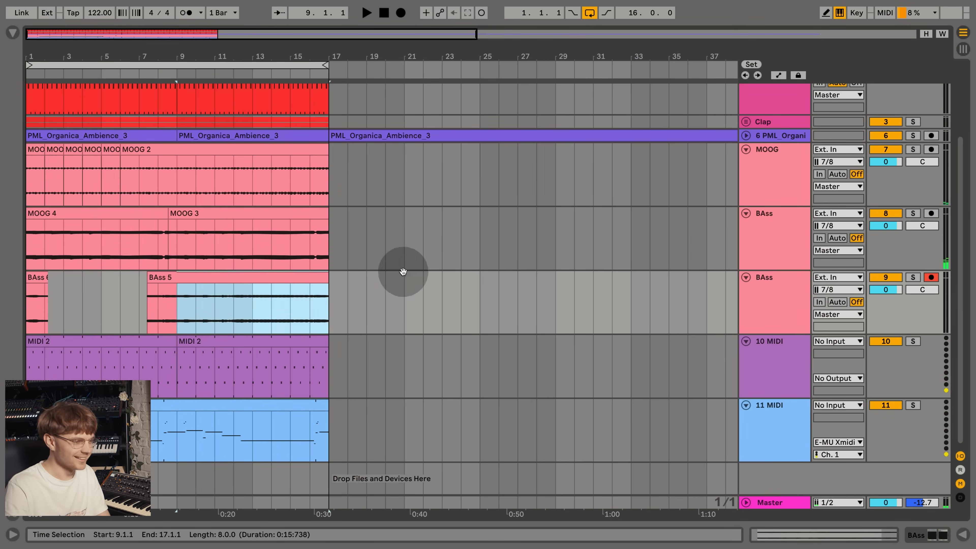
{"action": "key", "text": "ctrl+d"}
{"action": "left_click_drag", "start_coordinate": [387, 277], "coordinate": [96, 279]}
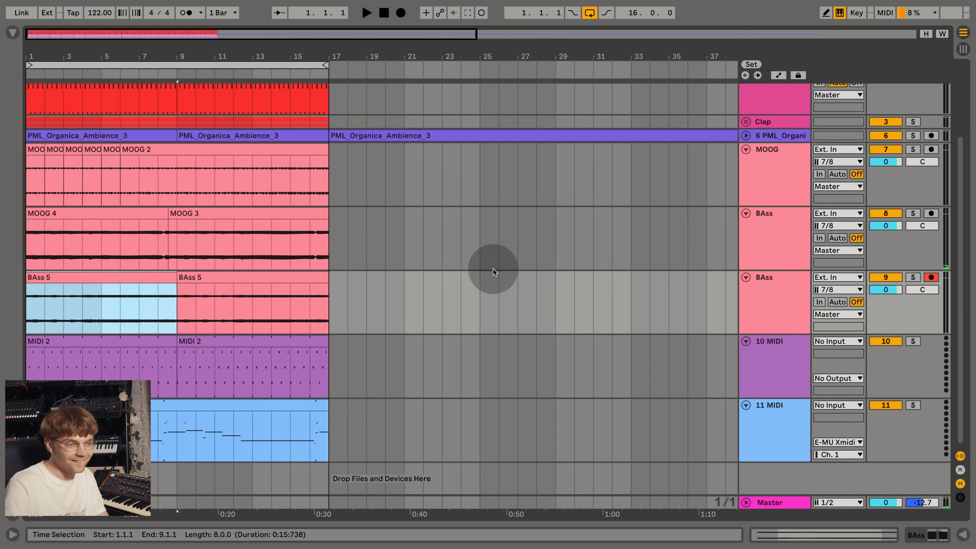
- Disarm the newly recorded track and rename it LEAD
{"action": "left_click", "coordinate": [930, 277]}
{"action": "left_click", "coordinate": [789, 296]}
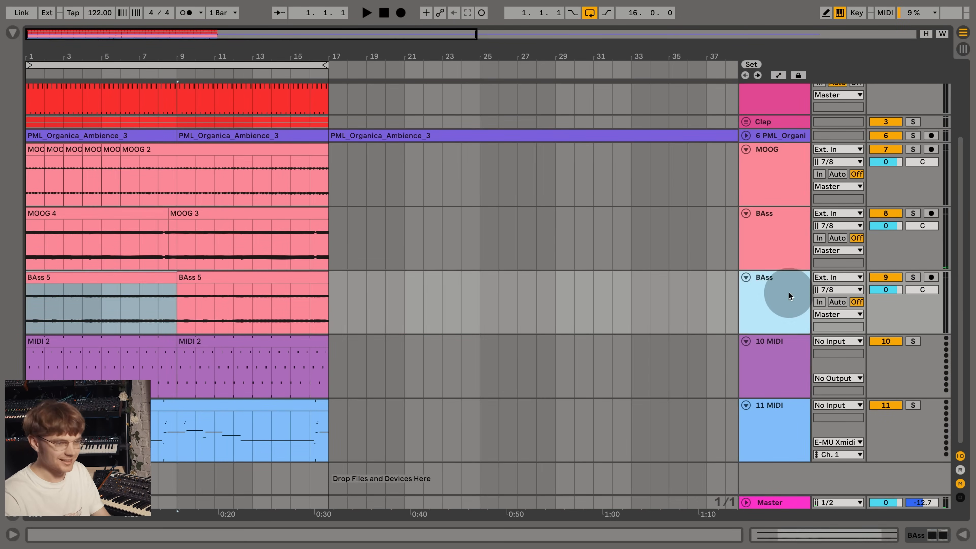
{"action": "type", "text": "LEAD"}
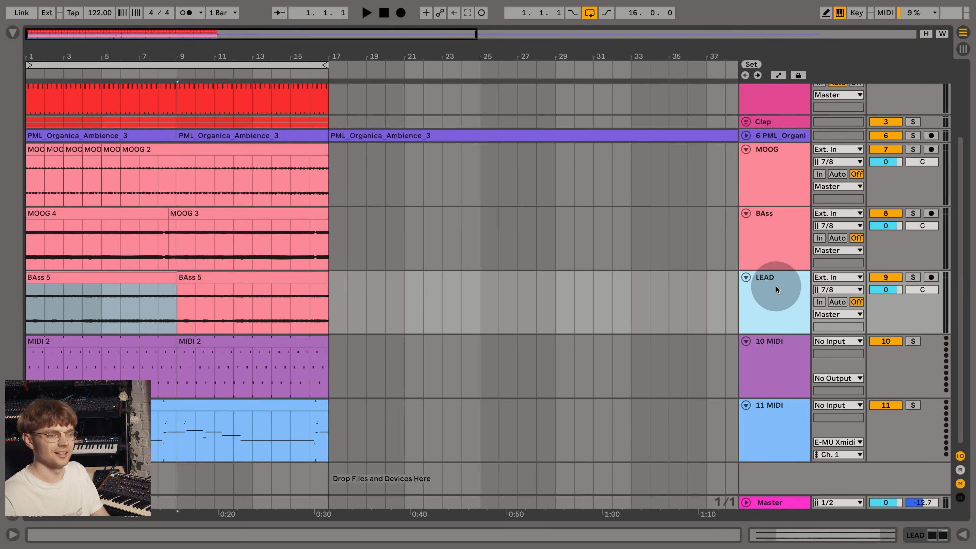
- Fold the LEAD and BAss tracks and insert a new audio track below the Perc Castanets track
{"action": "left_click", "coordinate": [746, 276]}
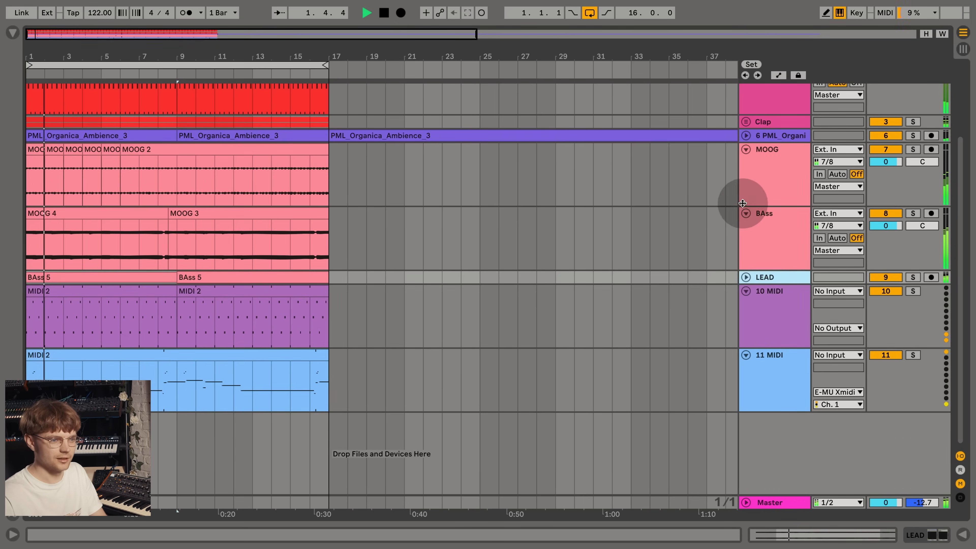
{"action": "left_click", "coordinate": [746, 213]}
{"action": "scroll", "coordinate": [745, 203], "scroll_direction": "up", "scroll_amount": 3}
{"action": "left_click", "coordinate": [767, 194]}
{"action": "key", "text": "ctrl+t"}
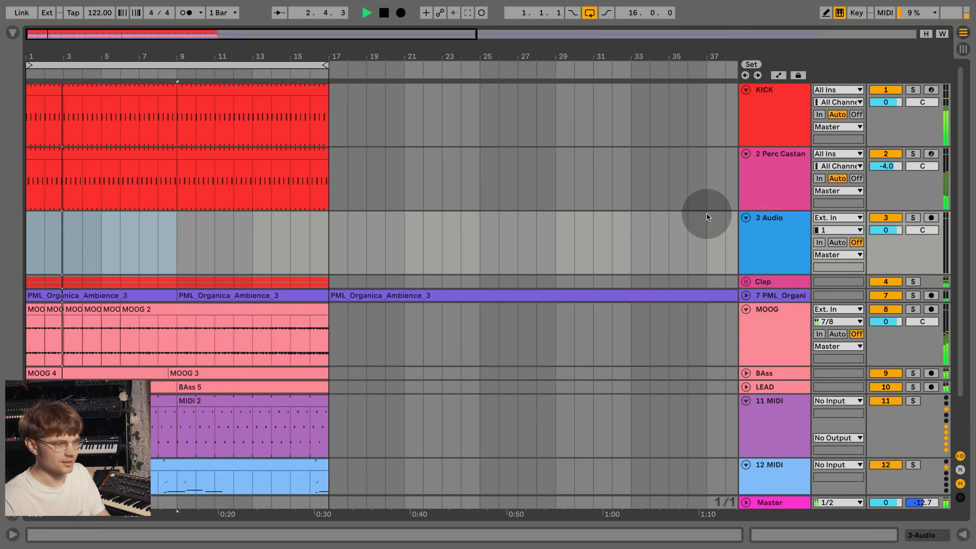
- Browse the current project's samples without a search filter and audition PML_Orga_shaker_Loop_001.wav
{"action": "left_click", "coordinate": [13, 33]}
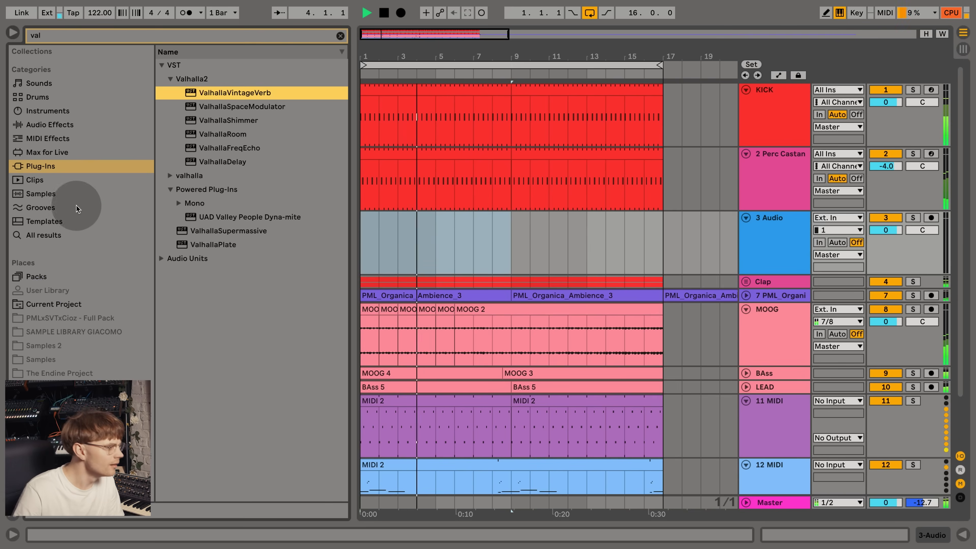
{"action": "left_click", "coordinate": [96, 469]}
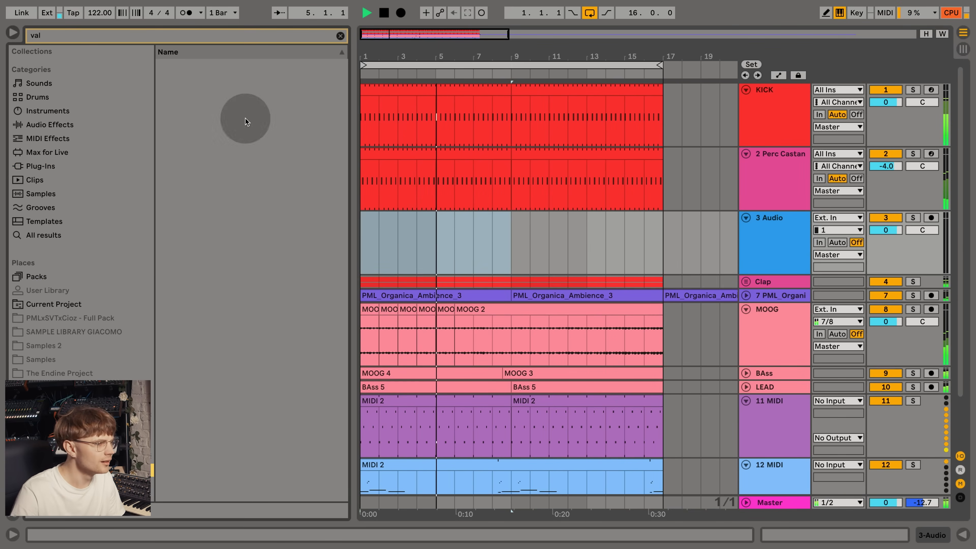
{"action": "left_click", "coordinate": [340, 35]}
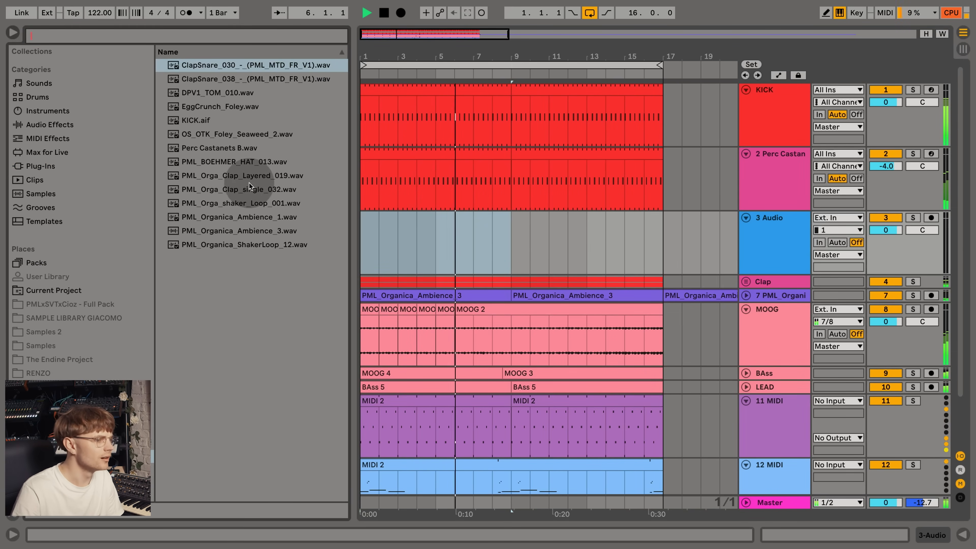
{"action": "left_click", "coordinate": [249, 187]}
{"action": "left_click", "coordinate": [248, 206]}
{"action": "scroll", "coordinate": [588, 212], "scroll_direction": "down", "scroll_amount": 1}
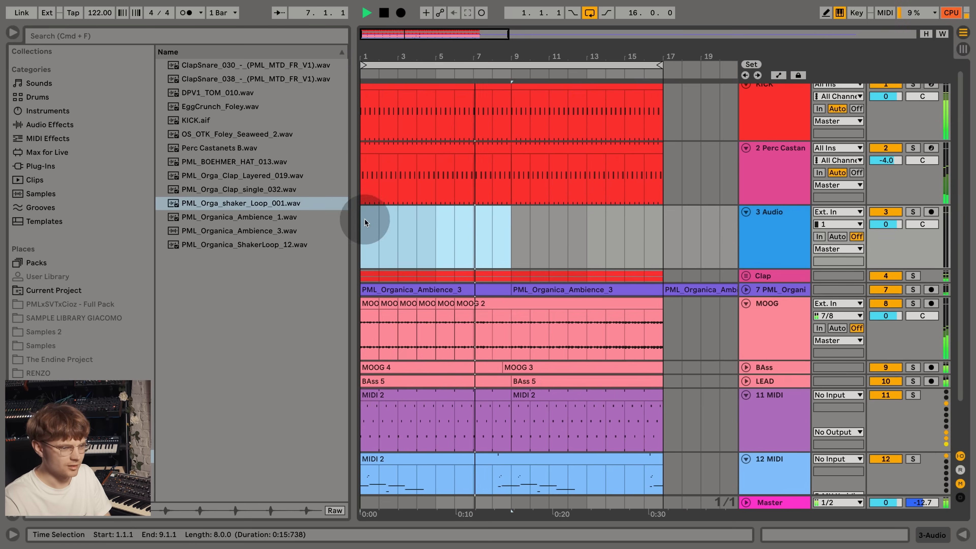
{"action": "left_click", "coordinate": [289, 206]}
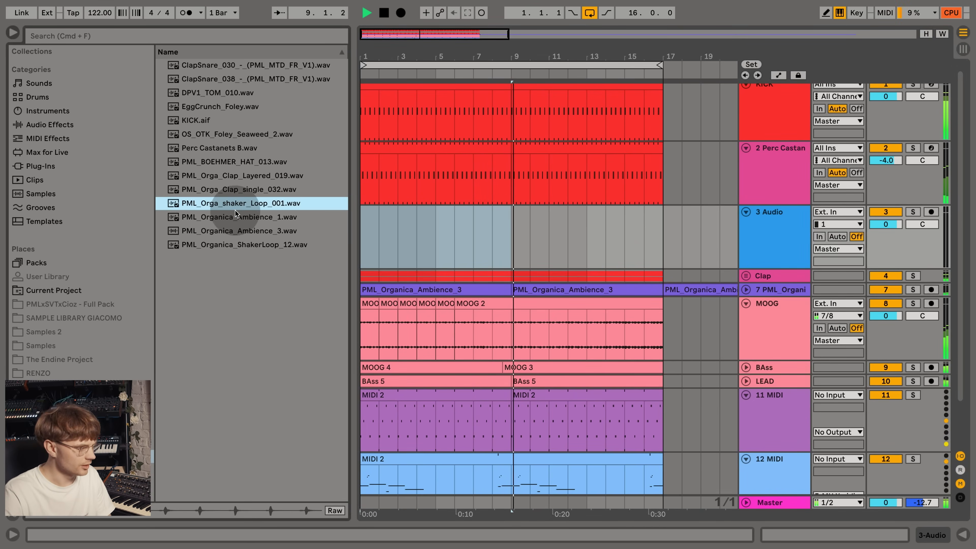
- Add the shaker loop to the new audio track at -15.4 dB, spanning bars 1 to 17
{"action": "left_click_drag", "start_coordinate": [232, 203], "coordinate": [366, 230]}
{"action": "left_click_drag", "start_coordinate": [885, 223], "coordinate": [885, 247]}
{"action": "left_click_drag", "start_coordinate": [396, 211], "coordinate": [663, 215]}
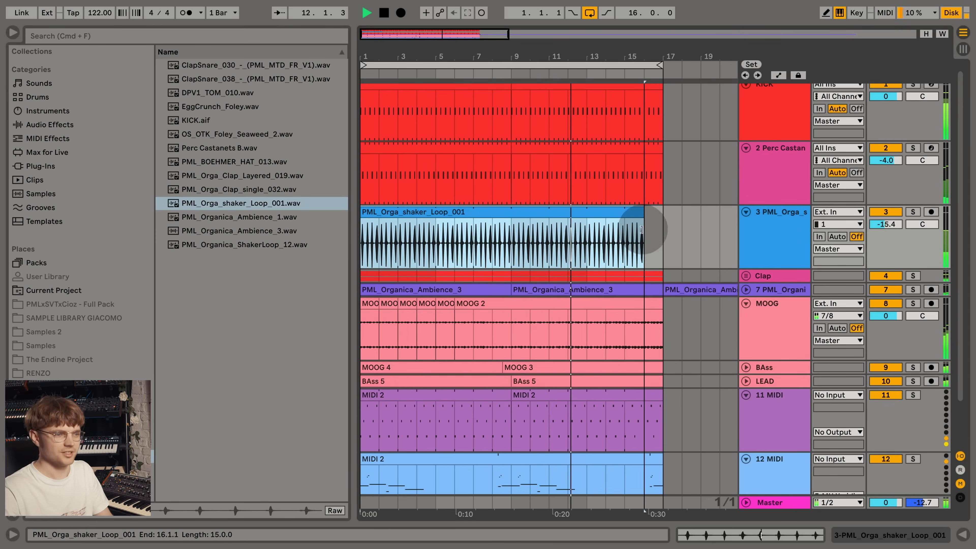
- Add the Echo effect to the shaker track and lower its dry/wet mix to 16%
{"action": "left_click", "coordinate": [793, 237]}
{"action": "left_click", "coordinate": [794, 238]}
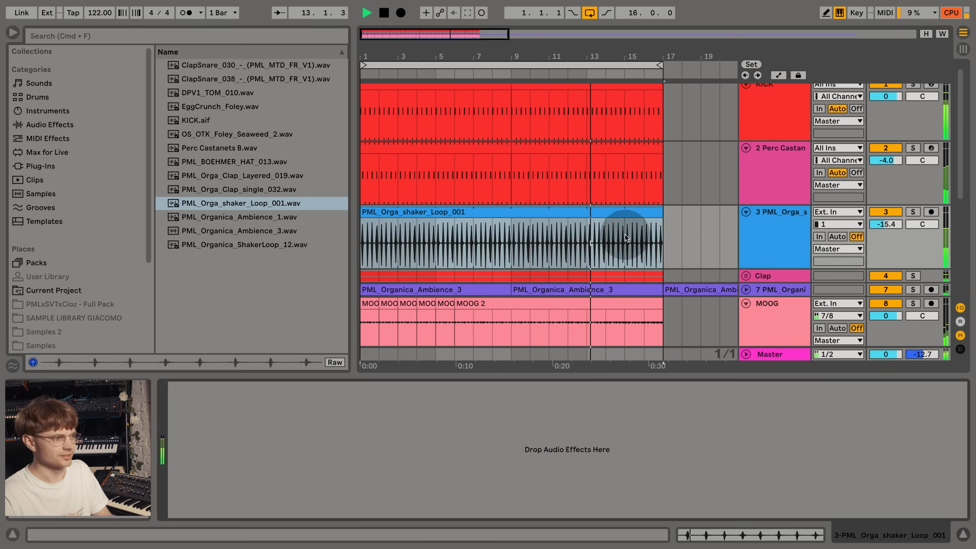
{"action": "left_click", "coordinate": [50, 124]}
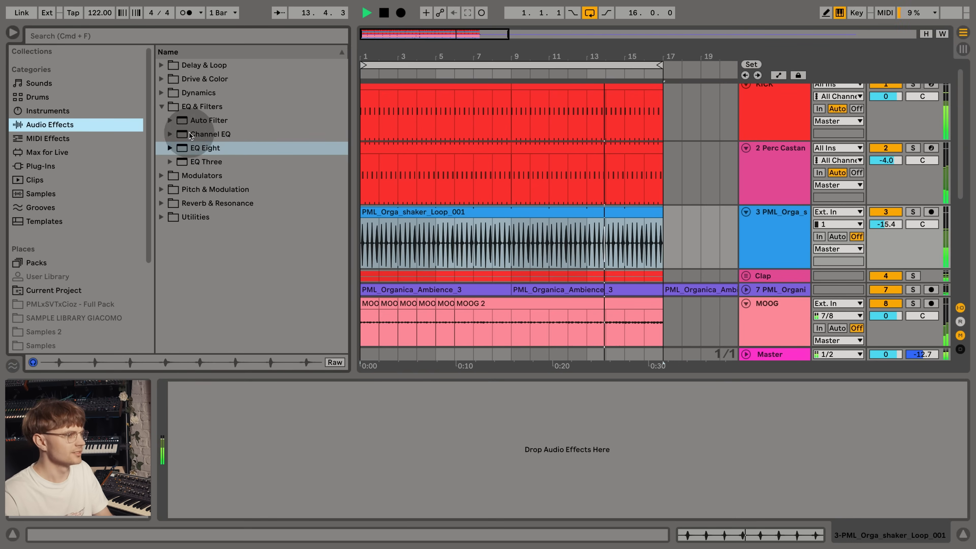
{"action": "left_click", "coordinate": [161, 65]}
{"action": "double_click", "coordinate": [210, 105]}
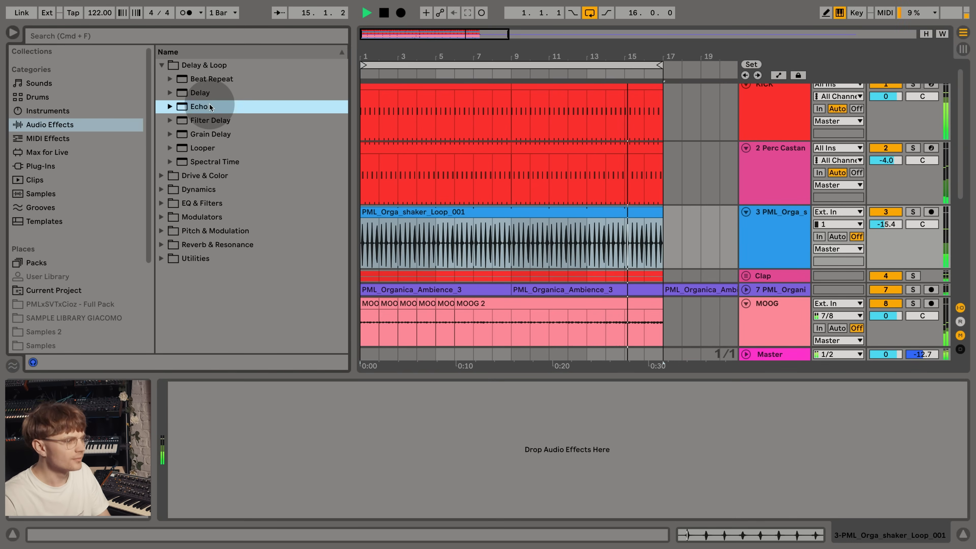
{"action": "left_click_drag", "start_coordinate": [524, 504], "coordinate": [524, 540]}
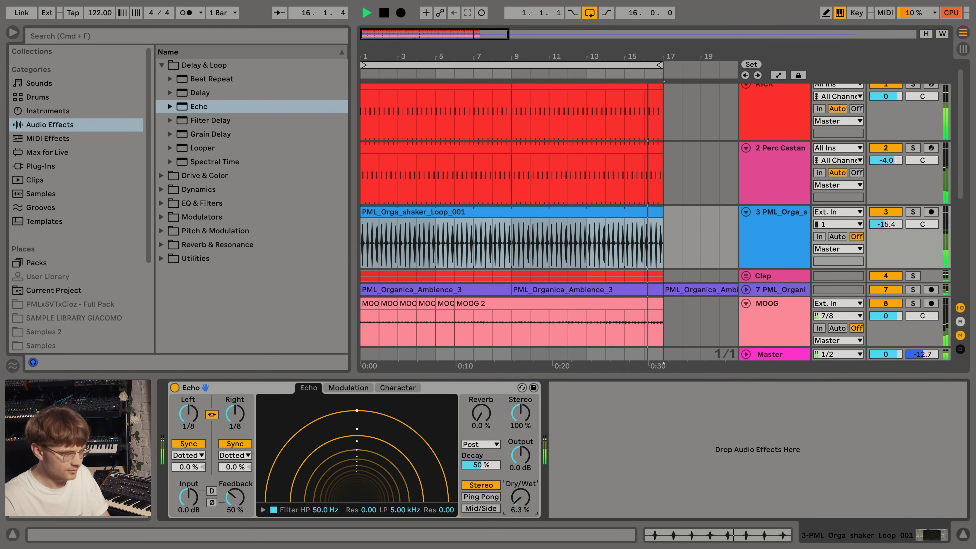
- Set the shaker's Echo feedback to 13% and its delay time to 1/16 in Notes mode
{"action": "left_click_drag", "start_coordinate": [244, 498], "coordinate": [243, 522]}
{"action": "left_click_drag", "start_coordinate": [235, 425], "coordinate": [235, 436]}
{"action": "left_click", "coordinate": [237, 455]}
{"action": "left_click", "coordinate": [229, 466]}
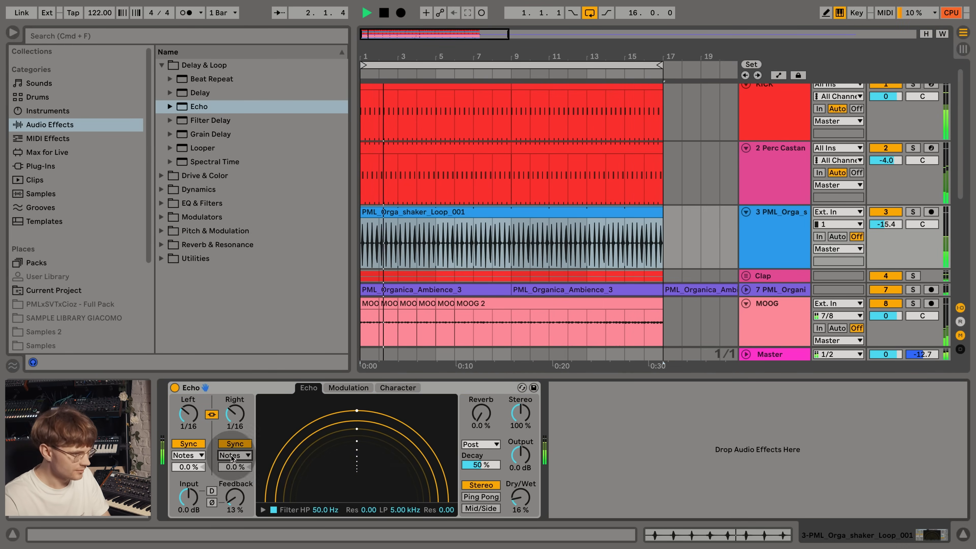
- Lower the shaker track's volume to -20.3 dB and raise the Echo's dry/wet mix to 29%
{"action": "left_click_drag", "start_coordinate": [520, 498], "coordinate": [520, 494]}
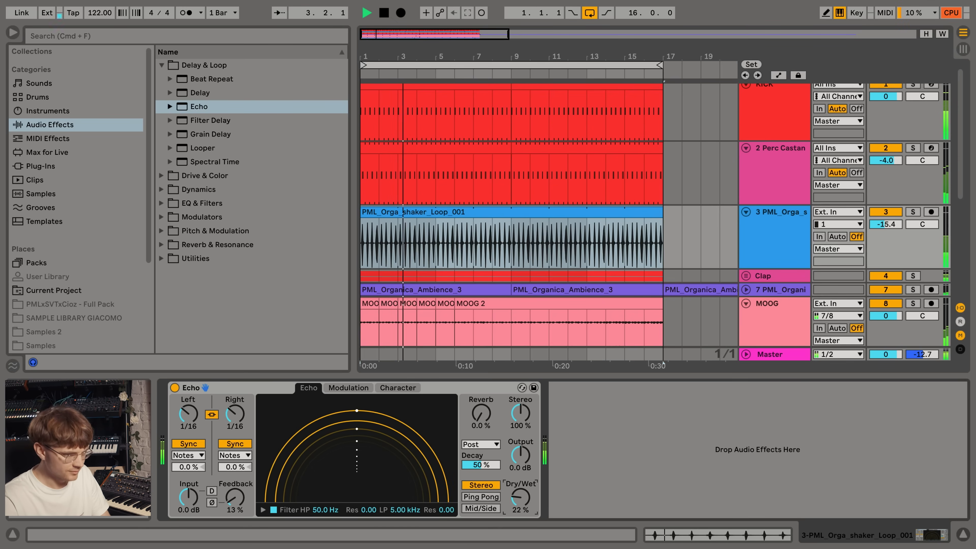
{"action": "left_click_drag", "start_coordinate": [885, 224], "coordinate": [885, 234]}
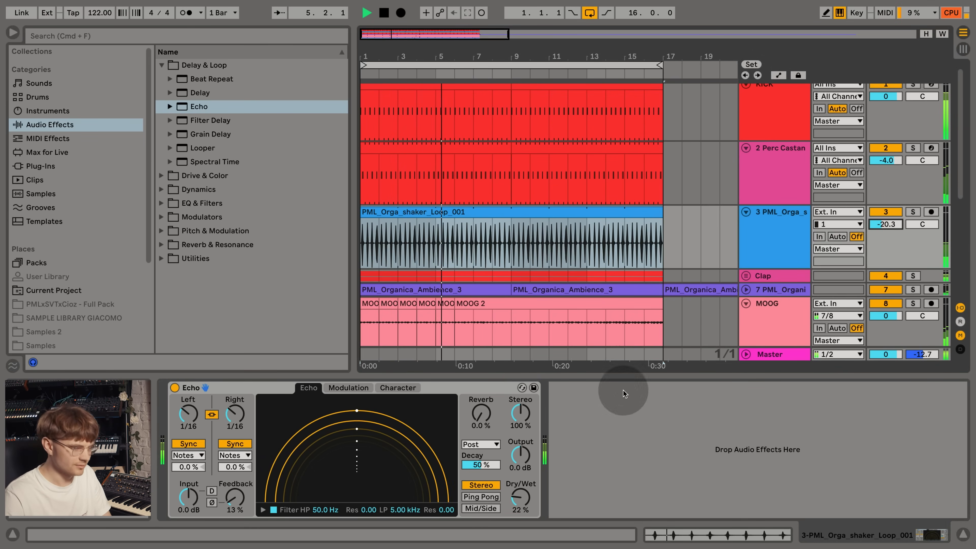
{"action": "left_click_drag", "start_coordinate": [518, 500], "coordinate": [518, 494]}
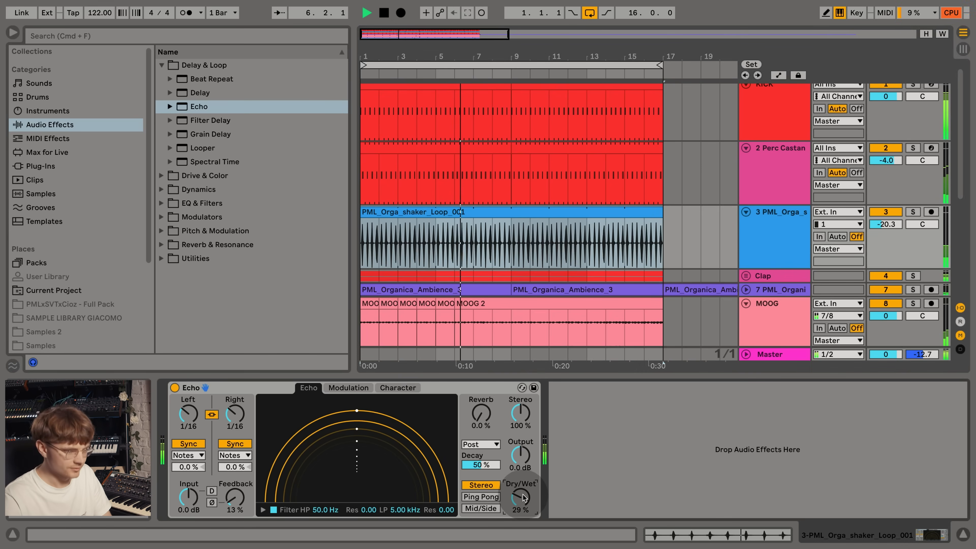
- Fold the shaker track and duplicate the 16-bar section of all tracks twice, extending the arrangement to bar 49
{"action": "left_click", "coordinate": [745, 212]}
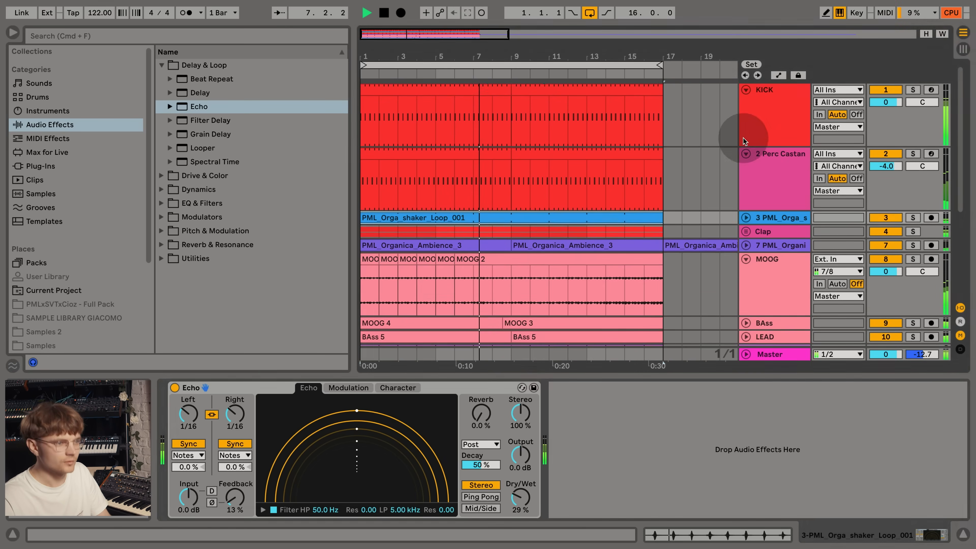
{"action": "left_click_drag", "start_coordinate": [514, 49], "coordinate": [499, 33]}
{"action": "left_click", "coordinate": [468, 86]}
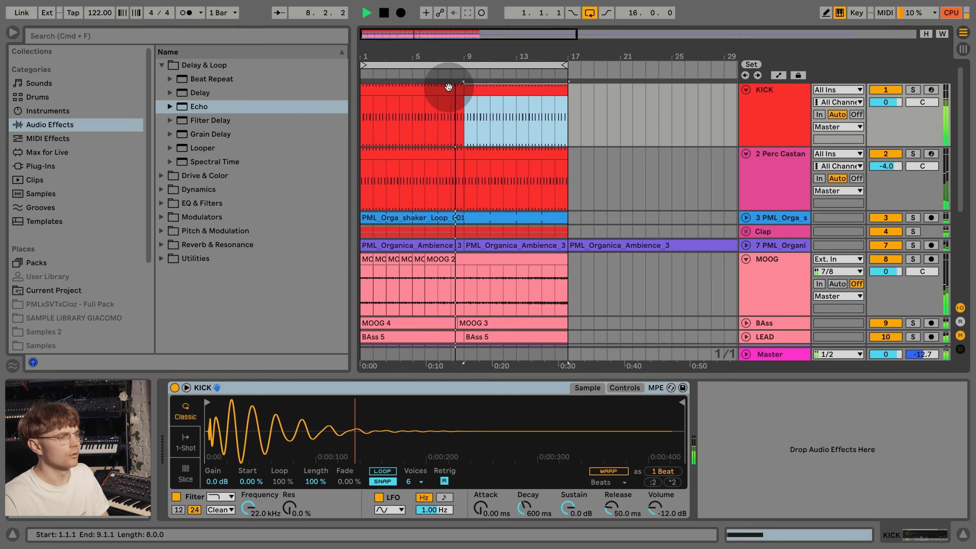
{"action": "left_click", "coordinate": [447, 87], "text": "shift"}
{"action": "key", "text": "super+a"}
{"action": "left_click_drag", "start_coordinate": [569, 100], "coordinate": [341, 446]}
{"action": "key", "text": "super+d"}
{"action": "key", "text": "super+d"}
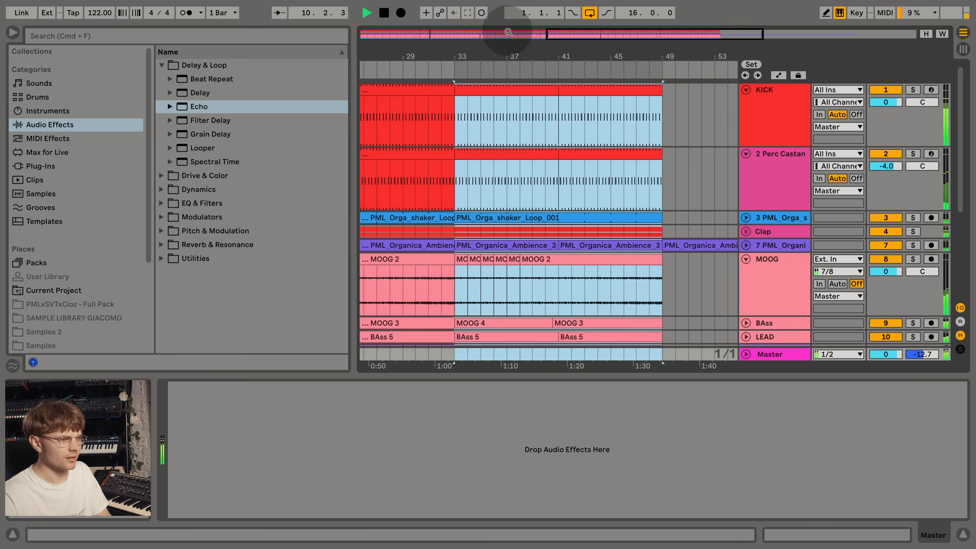
{"action": "left_click_drag", "start_coordinate": [494, 52], "coordinate": [603, 82]}
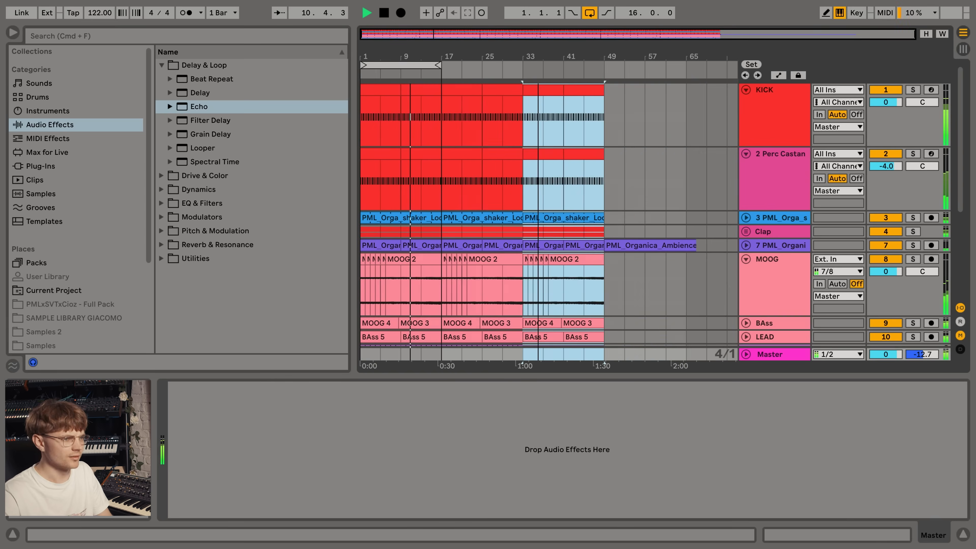
- Fold the MOOG track, then unfold and select the LEAD track
{"action": "left_click", "coordinate": [765, 294]}
{"action": "left_click", "coordinate": [745, 259]}
{"action": "left_click", "coordinate": [759, 199]}
{"action": "scroll", "coordinate": [778, 259], "scroll_direction": "down", "scroll_amount": 3}
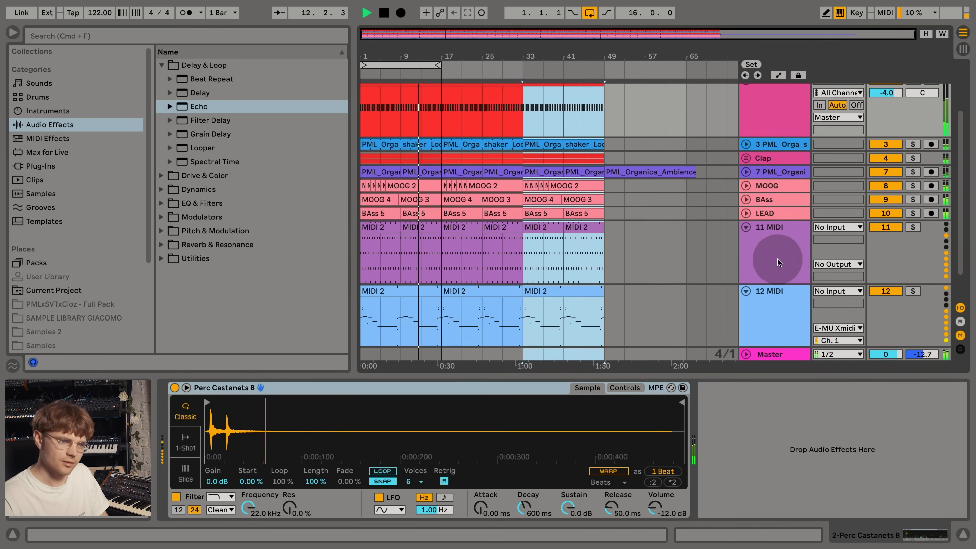
{"action": "left_click", "coordinate": [768, 215]}
{"action": "left_click", "coordinate": [745, 213]}
{"action": "left_click", "coordinate": [786, 241]}
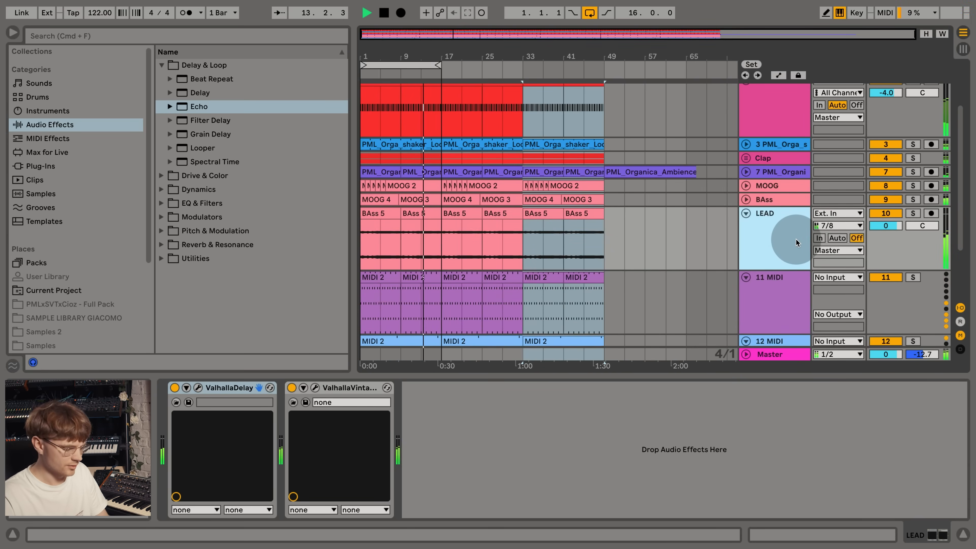
- Duplicate the LEAD track, clear the clips from the copy and set the copy's monitoring to In
{"action": "key", "text": "super+d"}
{"action": "left_click_drag", "start_coordinate": [687, 297], "coordinate": [365, 293]}
{"action": "key", "text": "Delete"}
{"action": "left_click", "coordinate": [819, 301]}
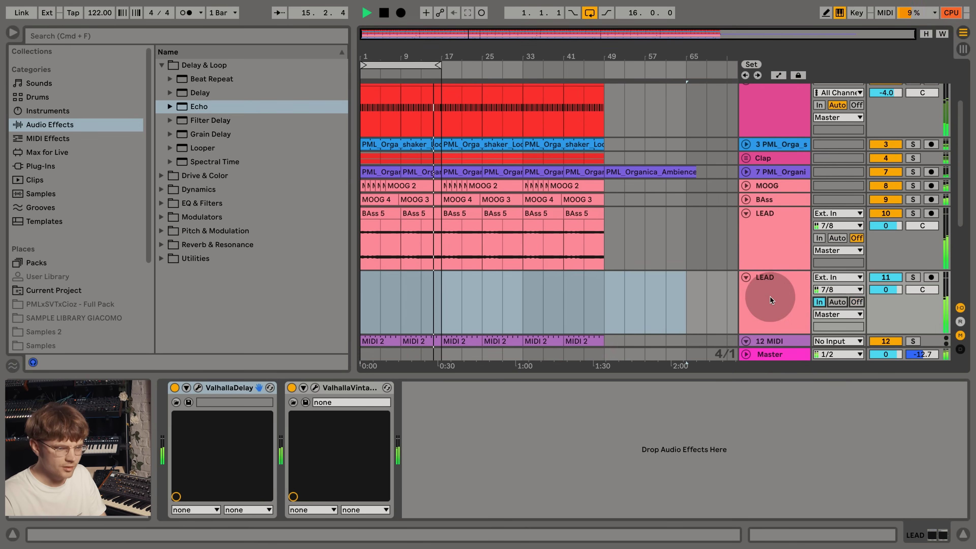
- Extend the arrangement loop to 48 bars, from bar 1 to bar 49
{"action": "scroll", "coordinate": [770, 296], "scroll_direction": "down", "scroll_amount": 5}
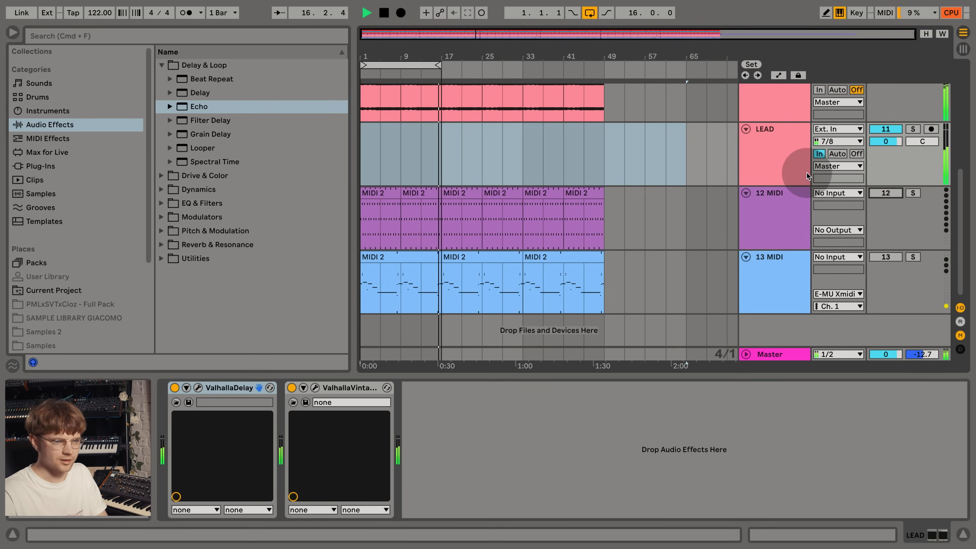
{"action": "left_click", "coordinate": [782, 200]}
{"action": "scroll", "coordinate": [495, 135], "scroll_direction": "up", "scroll_amount": 6}
{"action": "left_click", "coordinate": [494, 135]}
{"action": "left_click_drag", "start_coordinate": [439, 66], "coordinate": [600, 67]}
{"action": "scroll", "coordinate": [502, 123], "scroll_direction": "up", "scroll_amount": 2}
{"action": "left_click", "coordinate": [503, 124]}
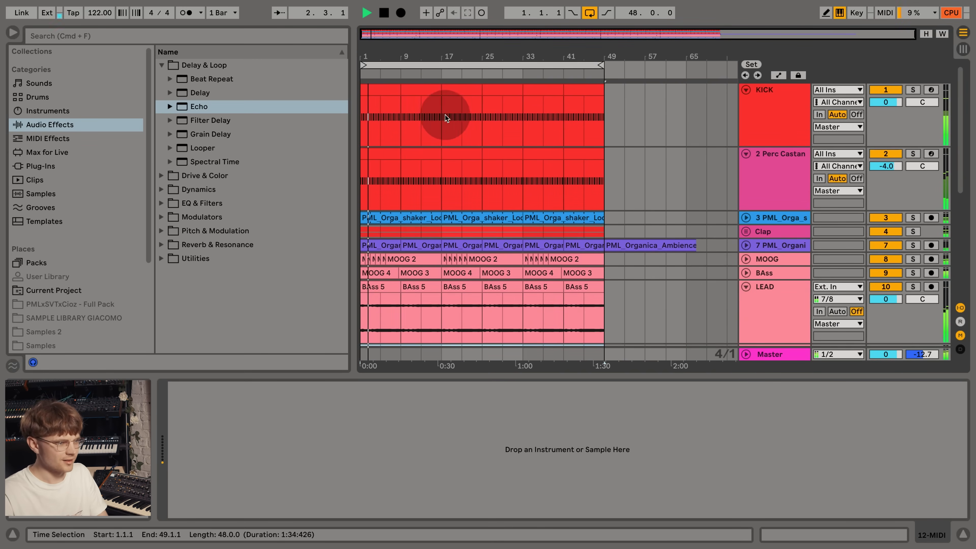
- Clear the KICK from bar 17 to 33, the shaker and Clap clips from bar 1 to 17, and the first ambience clip before bar 9
{"action": "left_click_drag", "start_coordinate": [444, 101], "coordinate": [518, 96]}
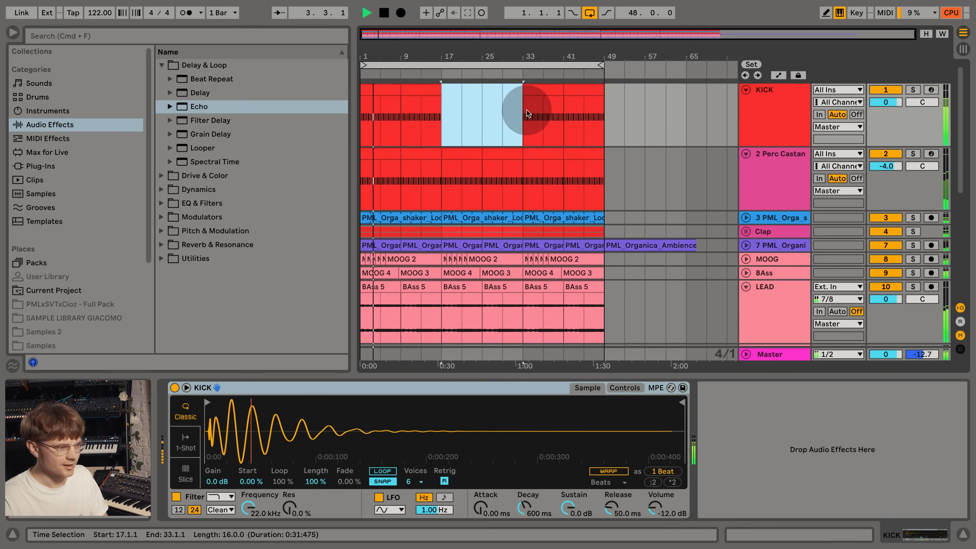
{"action": "scroll", "coordinate": [526, 117], "scroll_direction": "down", "scroll_amount": 2}
{"action": "left_click_drag", "start_coordinate": [438, 167], "coordinate": [336, 155]}
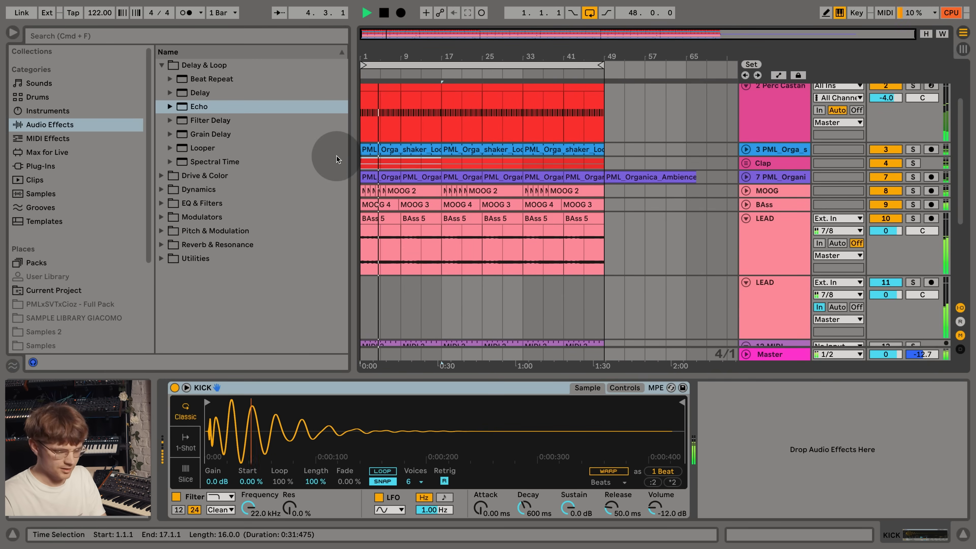
{"action": "key", "text": "Delete"}
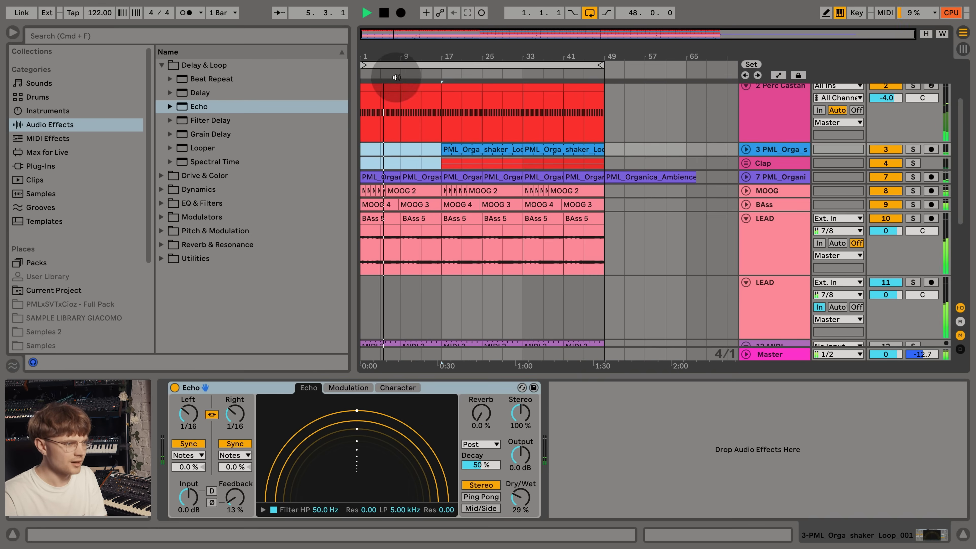
{"action": "left_click", "coordinate": [388, 176]}
{"action": "key", "text": "Delete"}
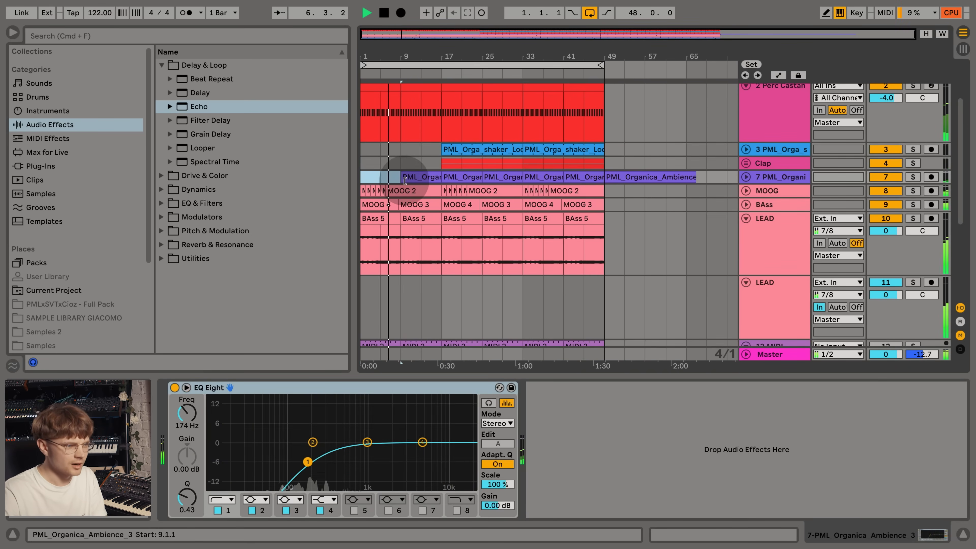
- Delete the 12 MIDI and 13 MIDI tracks, then select the empty second LEAD track
{"action": "scroll", "coordinate": [422, 202], "scroll_direction": "down", "scroll_amount": 5}
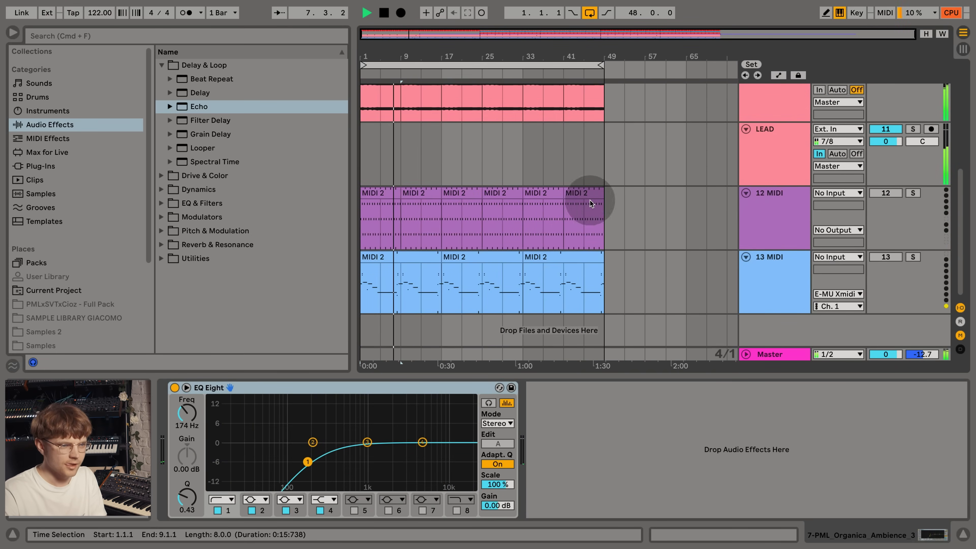
{"action": "scroll", "coordinate": [809, 164], "scroll_direction": "up", "scroll_amount": 2}
{"action": "scroll", "coordinate": [814, 272], "scroll_direction": "down", "scroll_amount": 1}
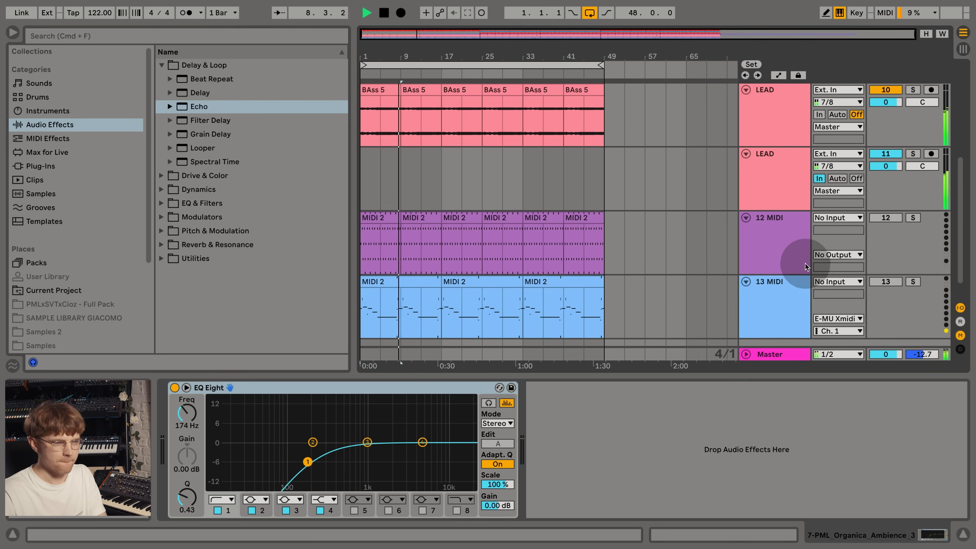
{"action": "left_click", "coordinate": [788, 250]}
{"action": "key", "text": "Delete"}
{"action": "key", "text": "Delete"}
{"action": "left_click", "coordinate": [785, 209]}
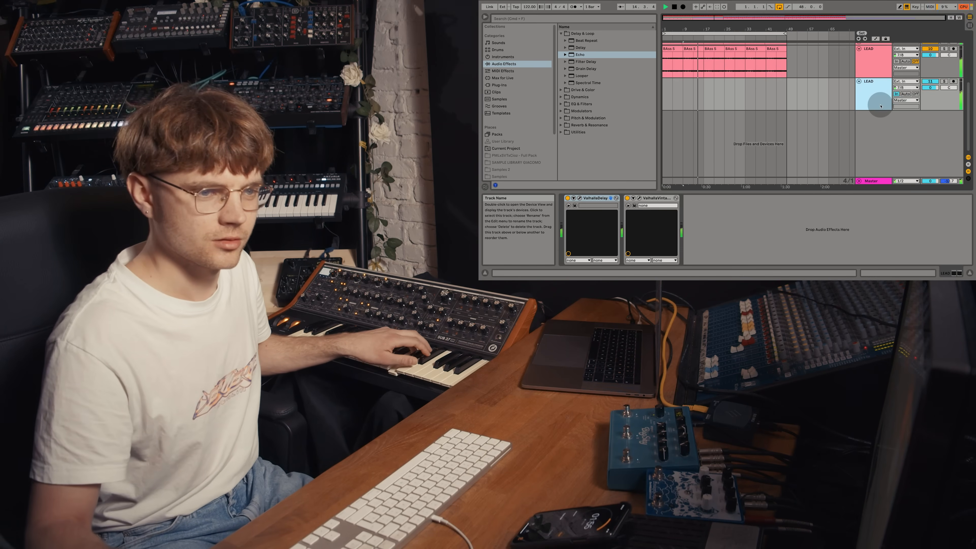
- Arm the second LEAD track and record a new lead part on it
{"action": "scroll", "coordinate": [735, 84], "scroll_direction": "up", "scroll_amount": 5}
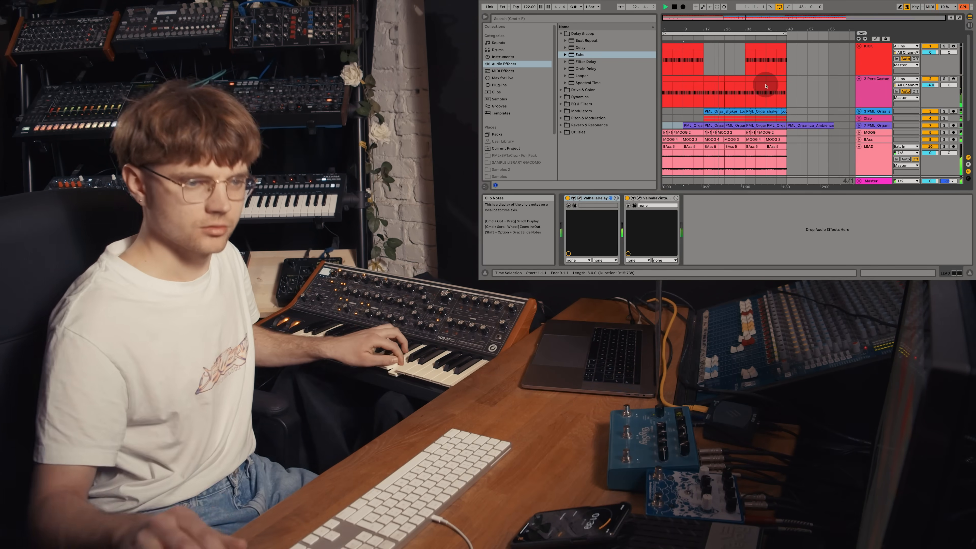
{"action": "scroll", "coordinate": [779, 83], "scroll_direction": "down", "scroll_amount": 3}
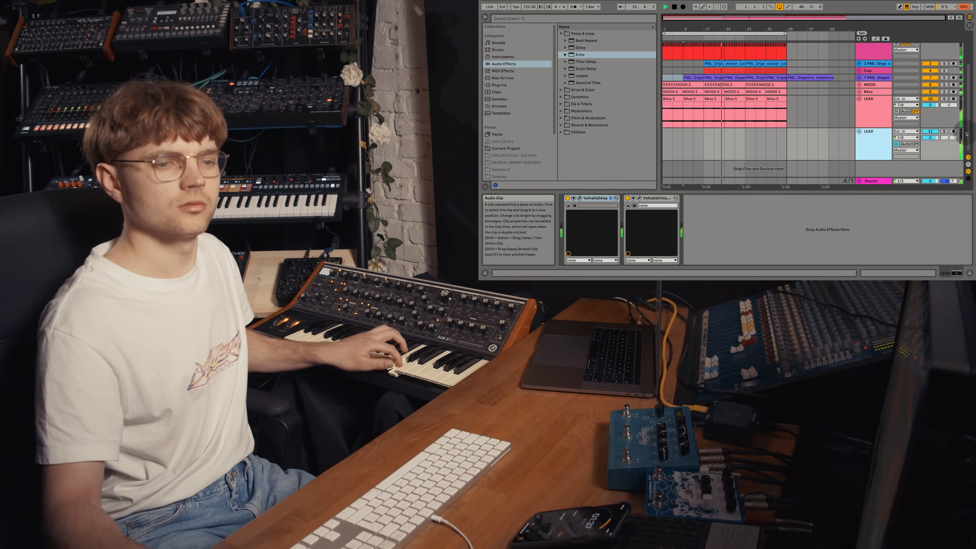
{"action": "left_click", "coordinate": [953, 131]}
{"action": "left_click", "coordinate": [685, 8]}
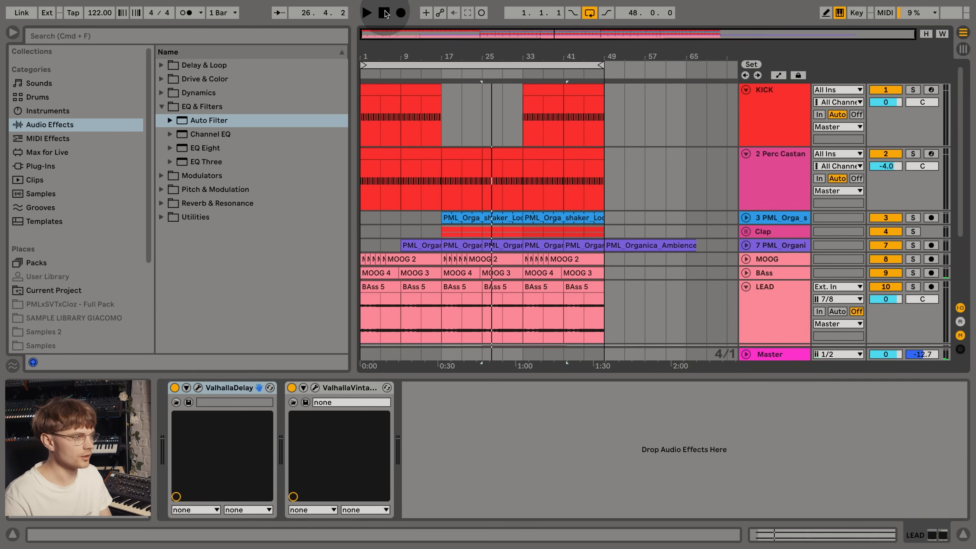
- Trim the start of the first KICK clip to bar 5 and delete the first LEAD track's clip between bars 1 and 9
{"action": "left_click", "coordinate": [369, 75]}
{"action": "left_click", "coordinate": [361, 90]}
{"action": "scroll", "coordinate": [422, 169], "scroll_direction": "down", "scroll_amount": 3}
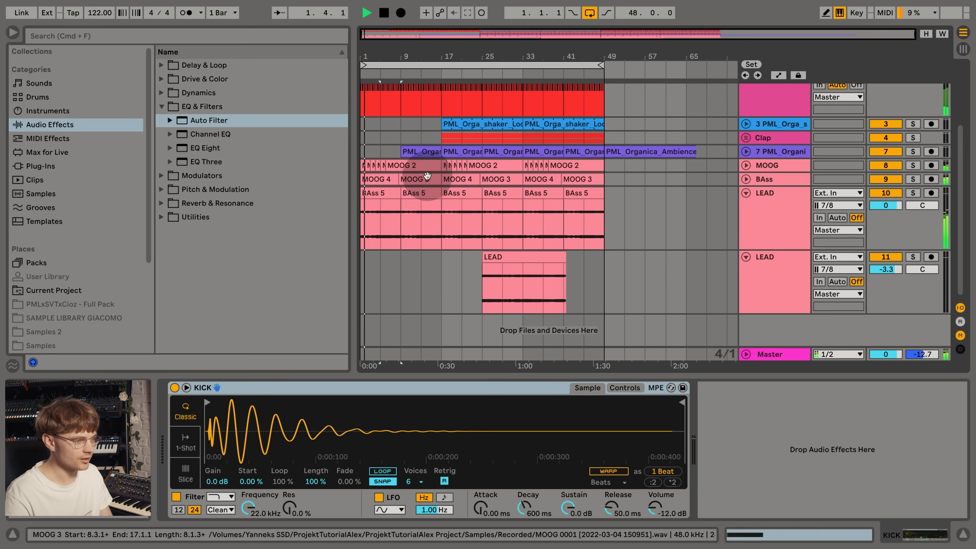
{"action": "left_click", "coordinate": [388, 198]}
{"action": "key", "text": "Delete"}
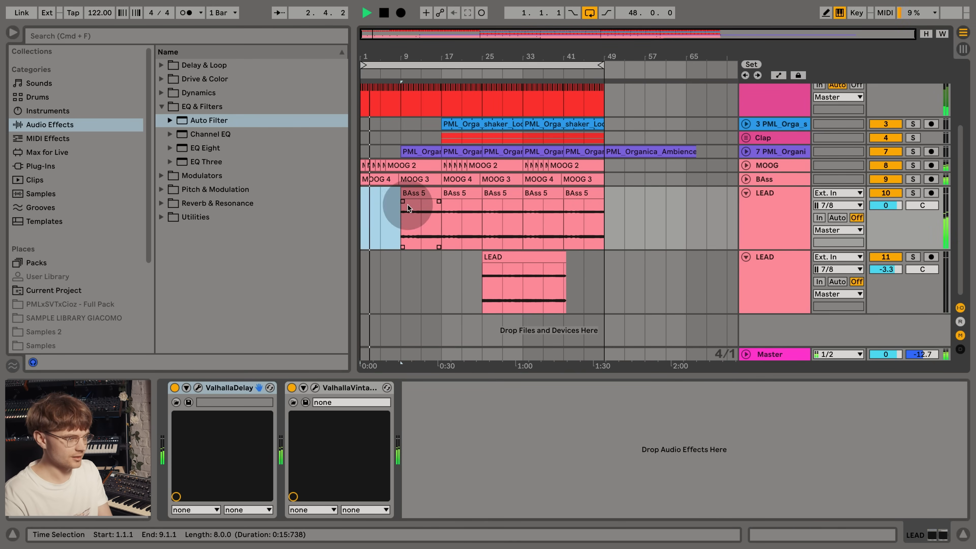
- Add an Auto Filter to the BAss track and automate its frequency rising from bar 1 to 12.5 kHz at bar 9
{"action": "left_click", "coordinate": [385, 180]}
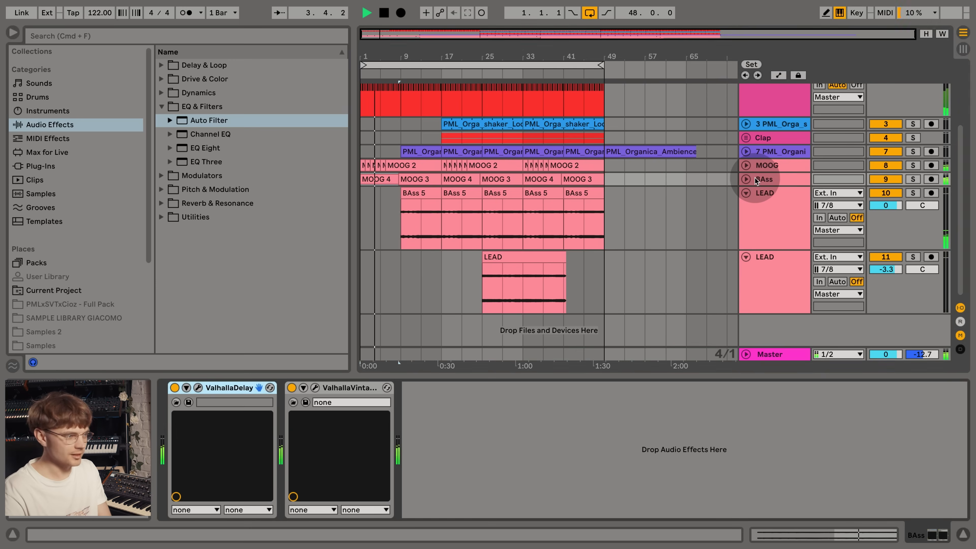
{"action": "double_click", "coordinate": [213, 121]}
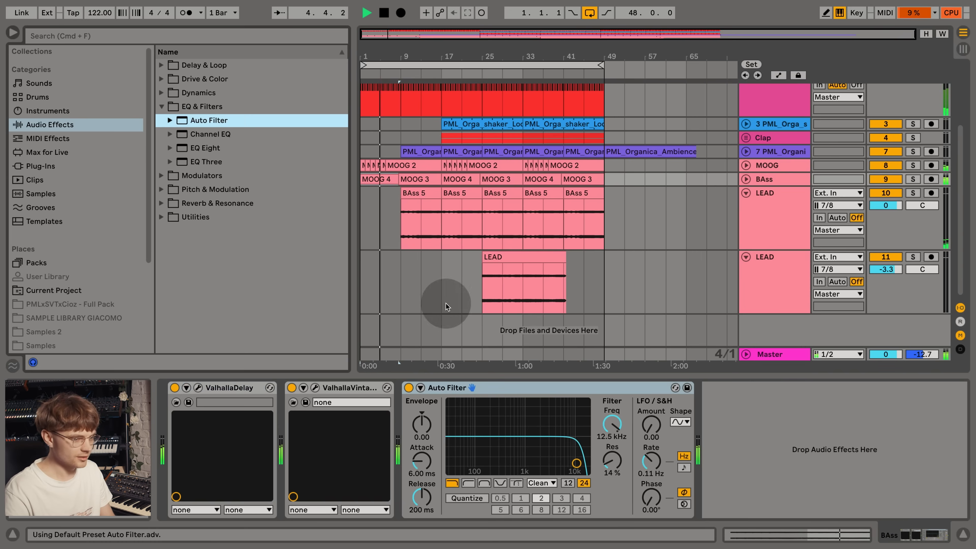
{"action": "right_click", "coordinate": [617, 420]}
{"action": "left_click", "coordinate": [641, 428]}
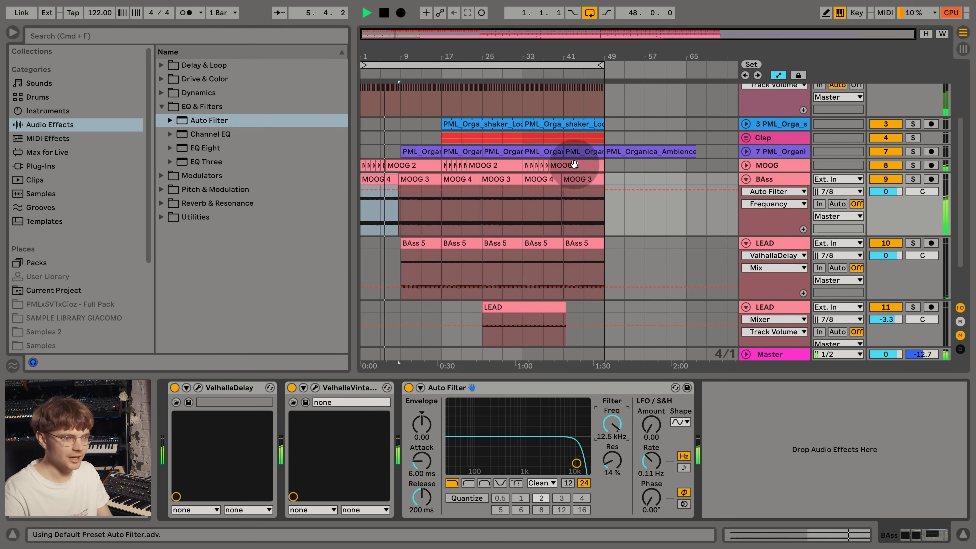
{"action": "left_click", "coordinate": [396, 189]}
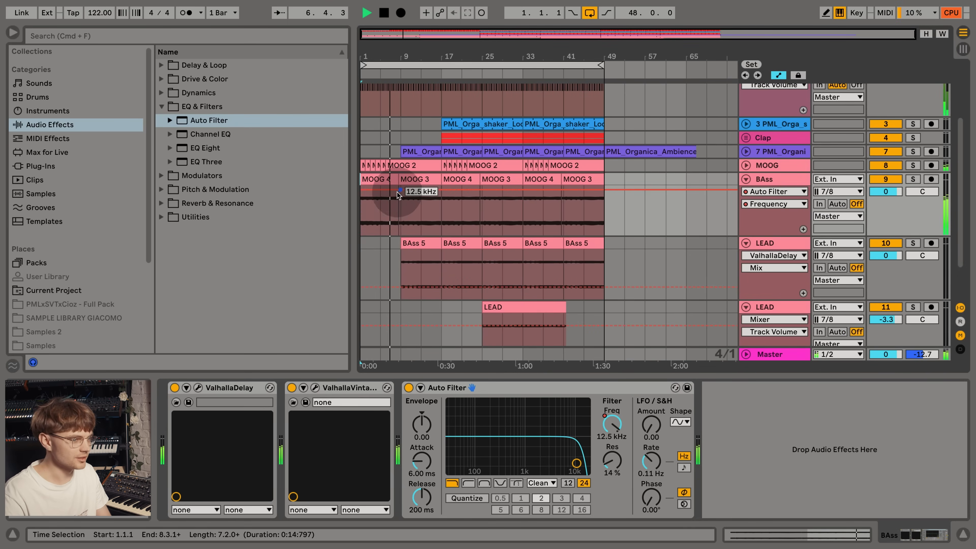
- Select the KICK section from 5.1.1 to 8.3.1 and hide the automation lanes
{"action": "scroll", "coordinate": [396, 115], "scroll_direction": "up", "scroll_amount": 5}
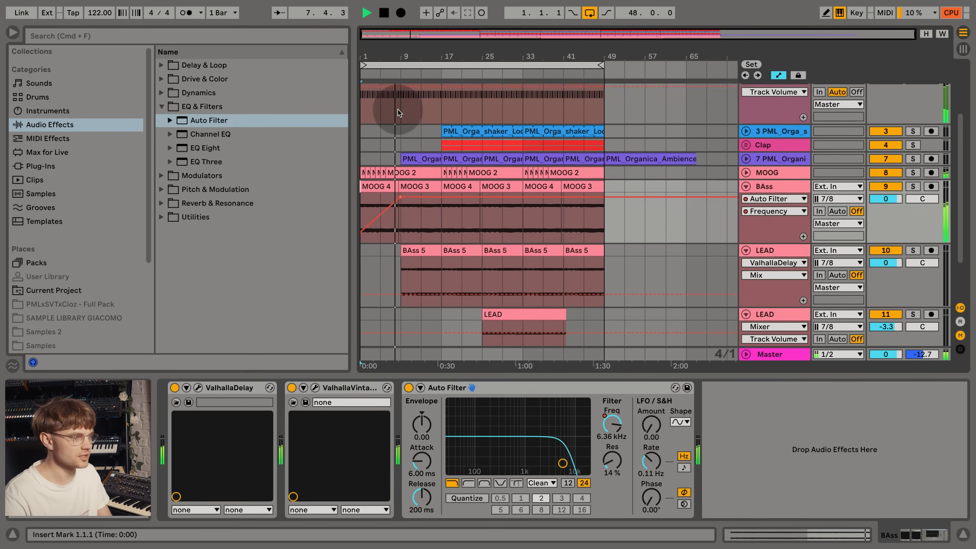
{"action": "left_click_drag", "start_coordinate": [389, 55], "coordinate": [484, 58]}
{"action": "left_click_drag", "start_coordinate": [507, 108], "coordinate": [407, 111]}
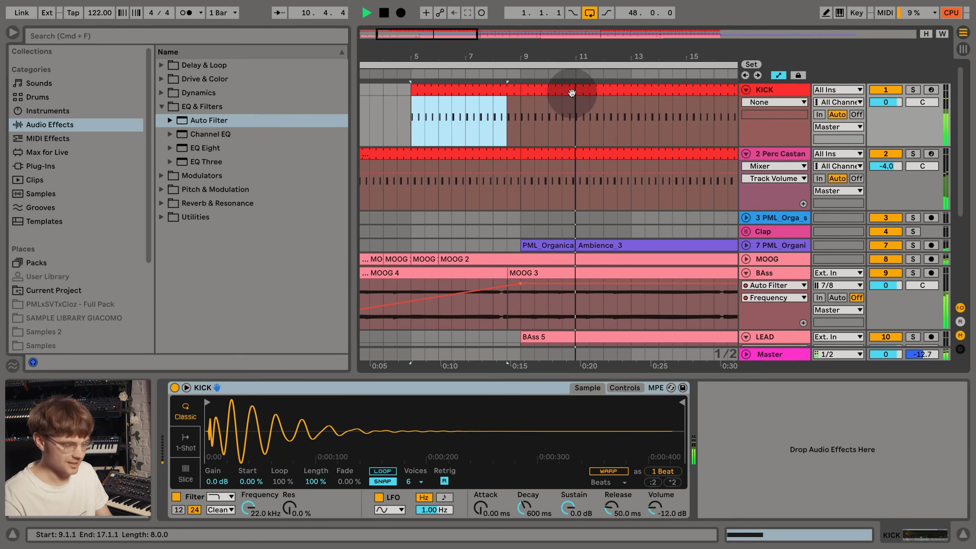
{"action": "key", "text": "a"}
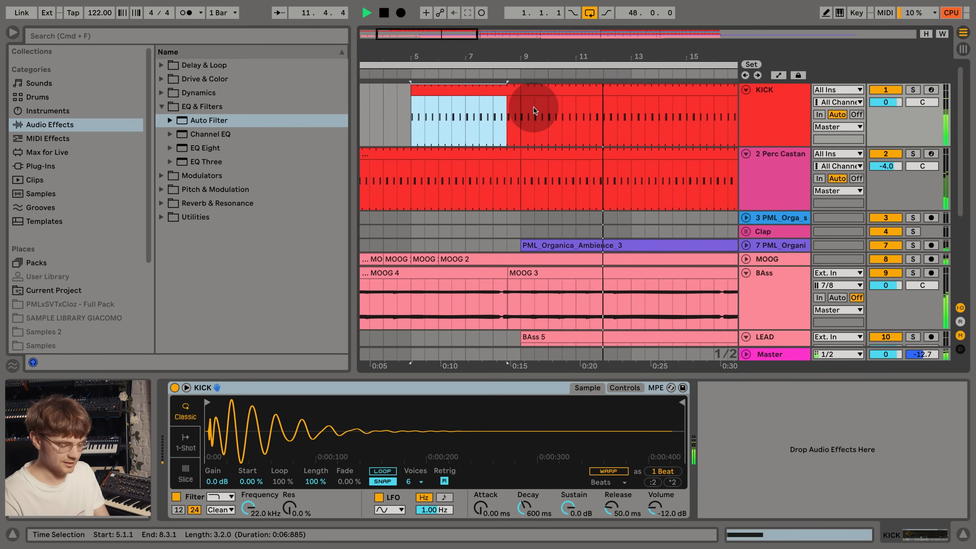
{"action": "left_click_drag", "start_coordinate": [516, 57], "coordinate": [517, 44]}
- Paste a copy of the PML_Organica_Ambience_3 clip at bar 1 so it fills the ambience track up to bar 9
{"action": "scroll", "coordinate": [541, 178], "scroll_direction": "down", "scroll_amount": 5}
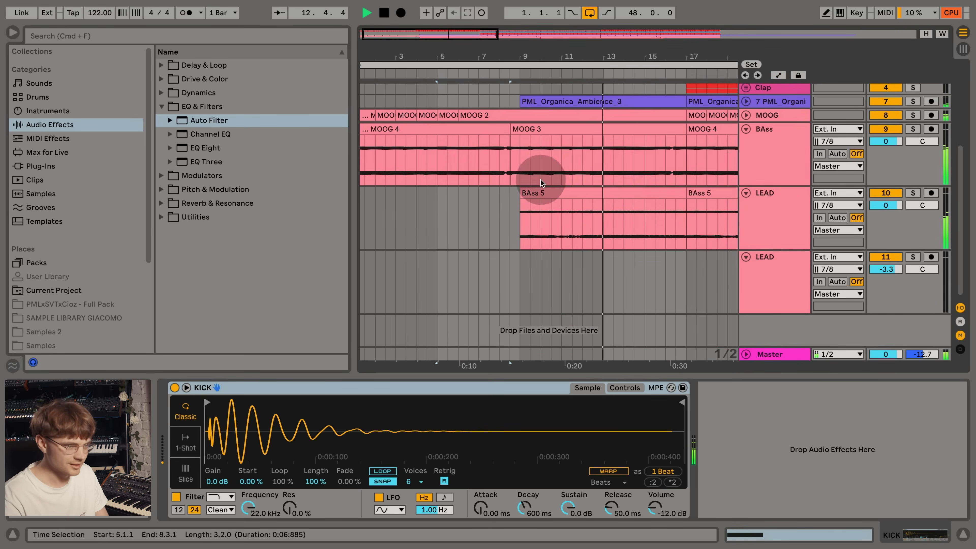
{"action": "left_click", "coordinate": [741, 221]}
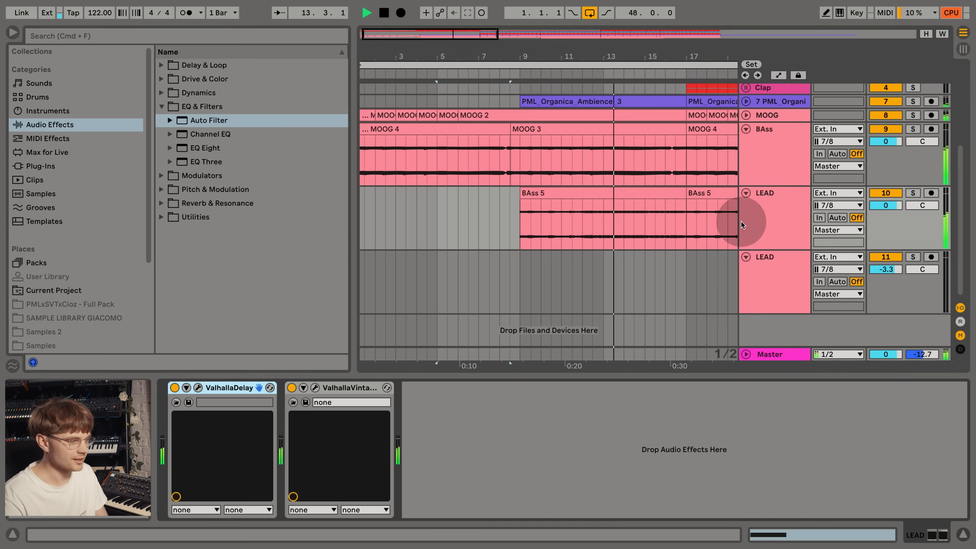
{"action": "left_click", "coordinate": [523, 99]}
{"action": "left_click", "coordinate": [359, 88]}
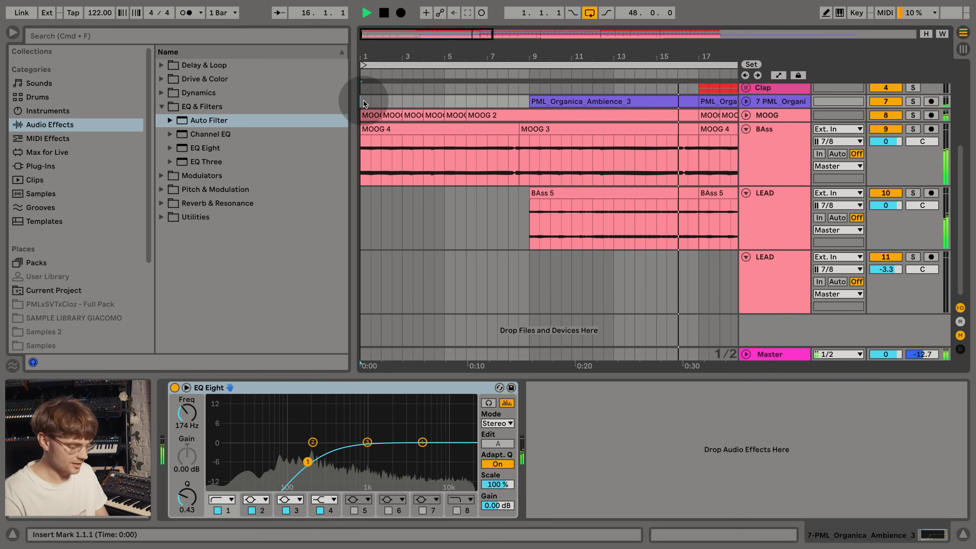
{"action": "key", "text": "super+v"}
- Add an Auto Filter to the first LEAD track and show the automation of its filter frequency
{"action": "left_click", "coordinate": [768, 160]}
{"action": "left_click", "coordinate": [785, 204]}
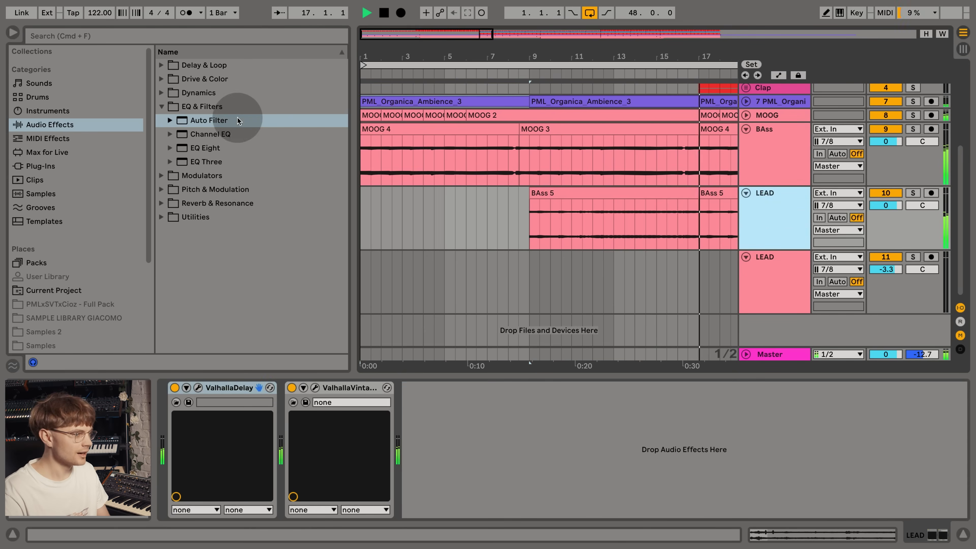
{"action": "double_click", "coordinate": [218, 121]}
{"action": "left_click", "coordinate": [621, 417]}
{"action": "right_click", "coordinate": [620, 417]}
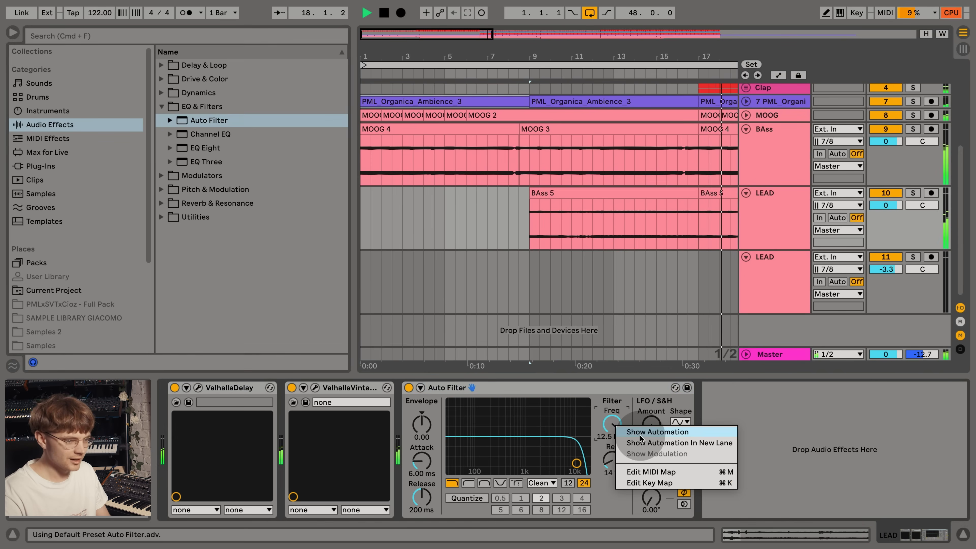
{"action": "left_click", "coordinate": [645, 428]}
- Automate the first LEAD track's filter frequency to stay low until bar 9 and rise to 12.5 kHz at about bar 19
{"action": "left_click_drag", "start_coordinate": [569, 67], "coordinate": [456, 53]}
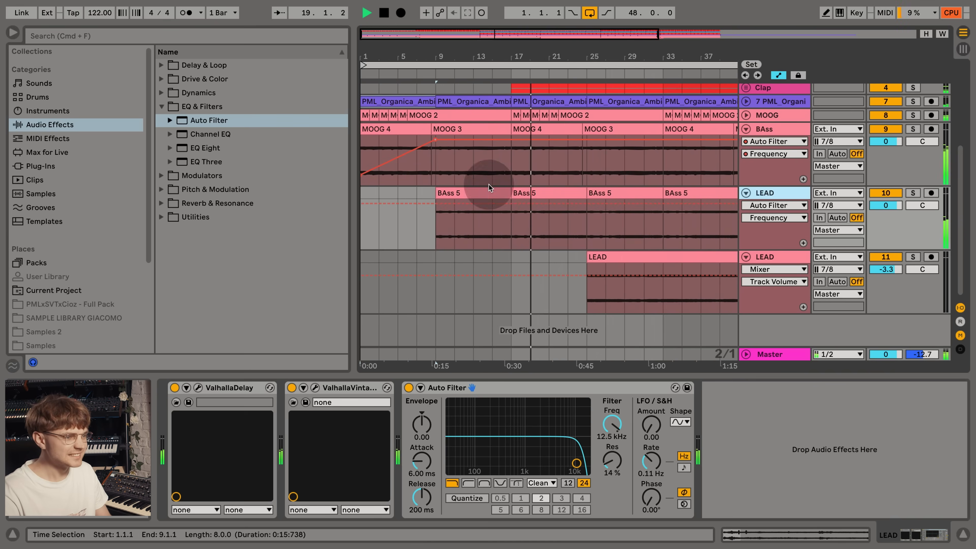
{"action": "left_click", "coordinate": [529, 203]}
{"action": "left_click_drag", "start_coordinate": [436, 204], "coordinate": [435, 238]}
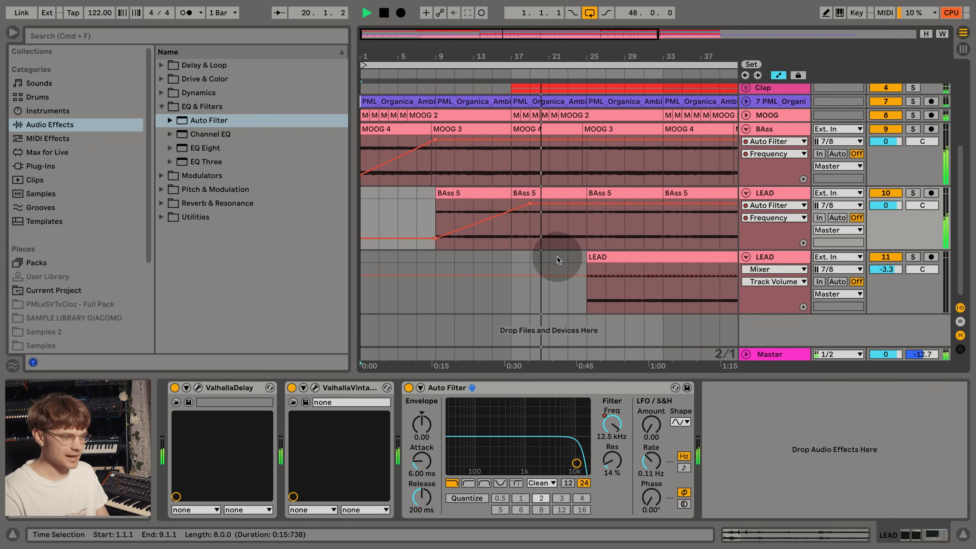
- Add an Auto Filter to the second LEAD track and open the options of its frequency control
{"action": "left_click", "coordinate": [783, 260]}
{"action": "double_click", "coordinate": [238, 120]}
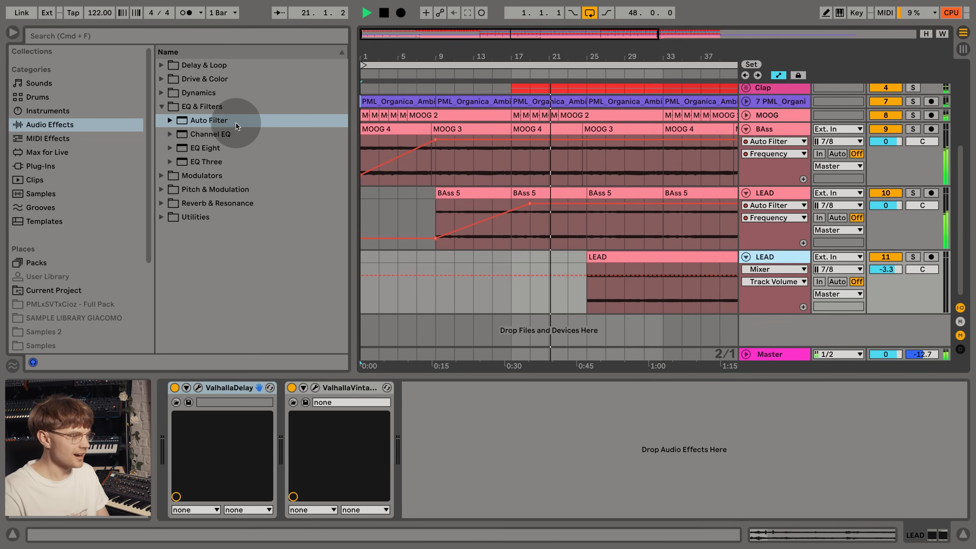
{"action": "right_click", "coordinate": [612, 423]}
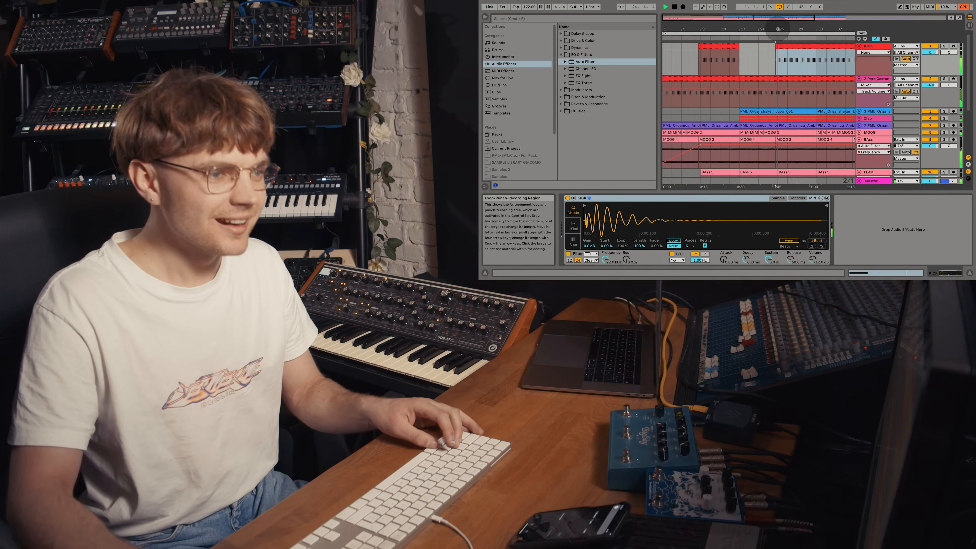
- Focus on the KICK section starting at about bar 24 and stop the playback
{"action": "left_click_drag", "start_coordinate": [778, 29], "coordinate": [777, 44]}
{"action": "key", "text": "space"}
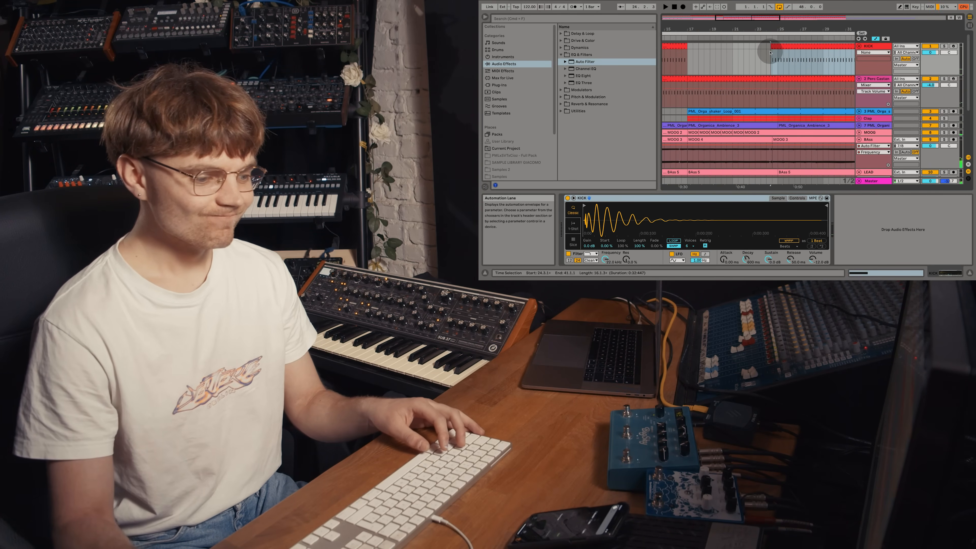